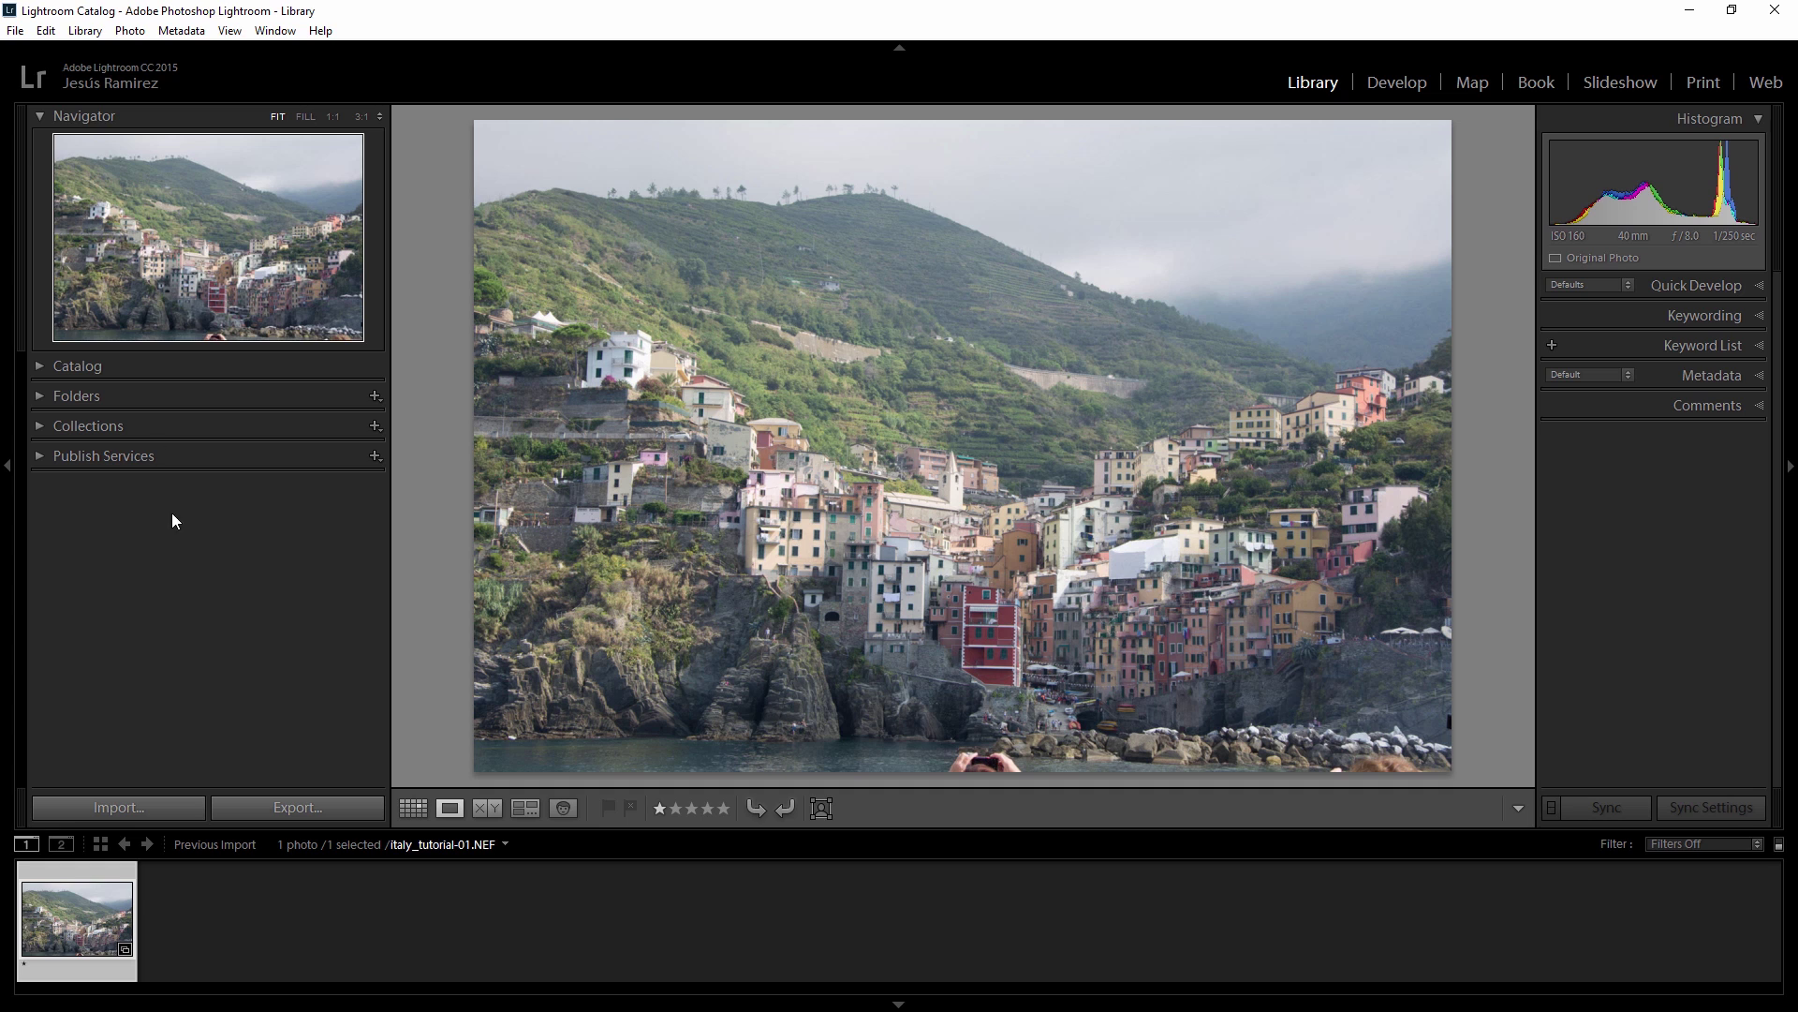
Open italy_tutorial-01.NEF as a Smart Object in Photoshop
left_click(131, 30)
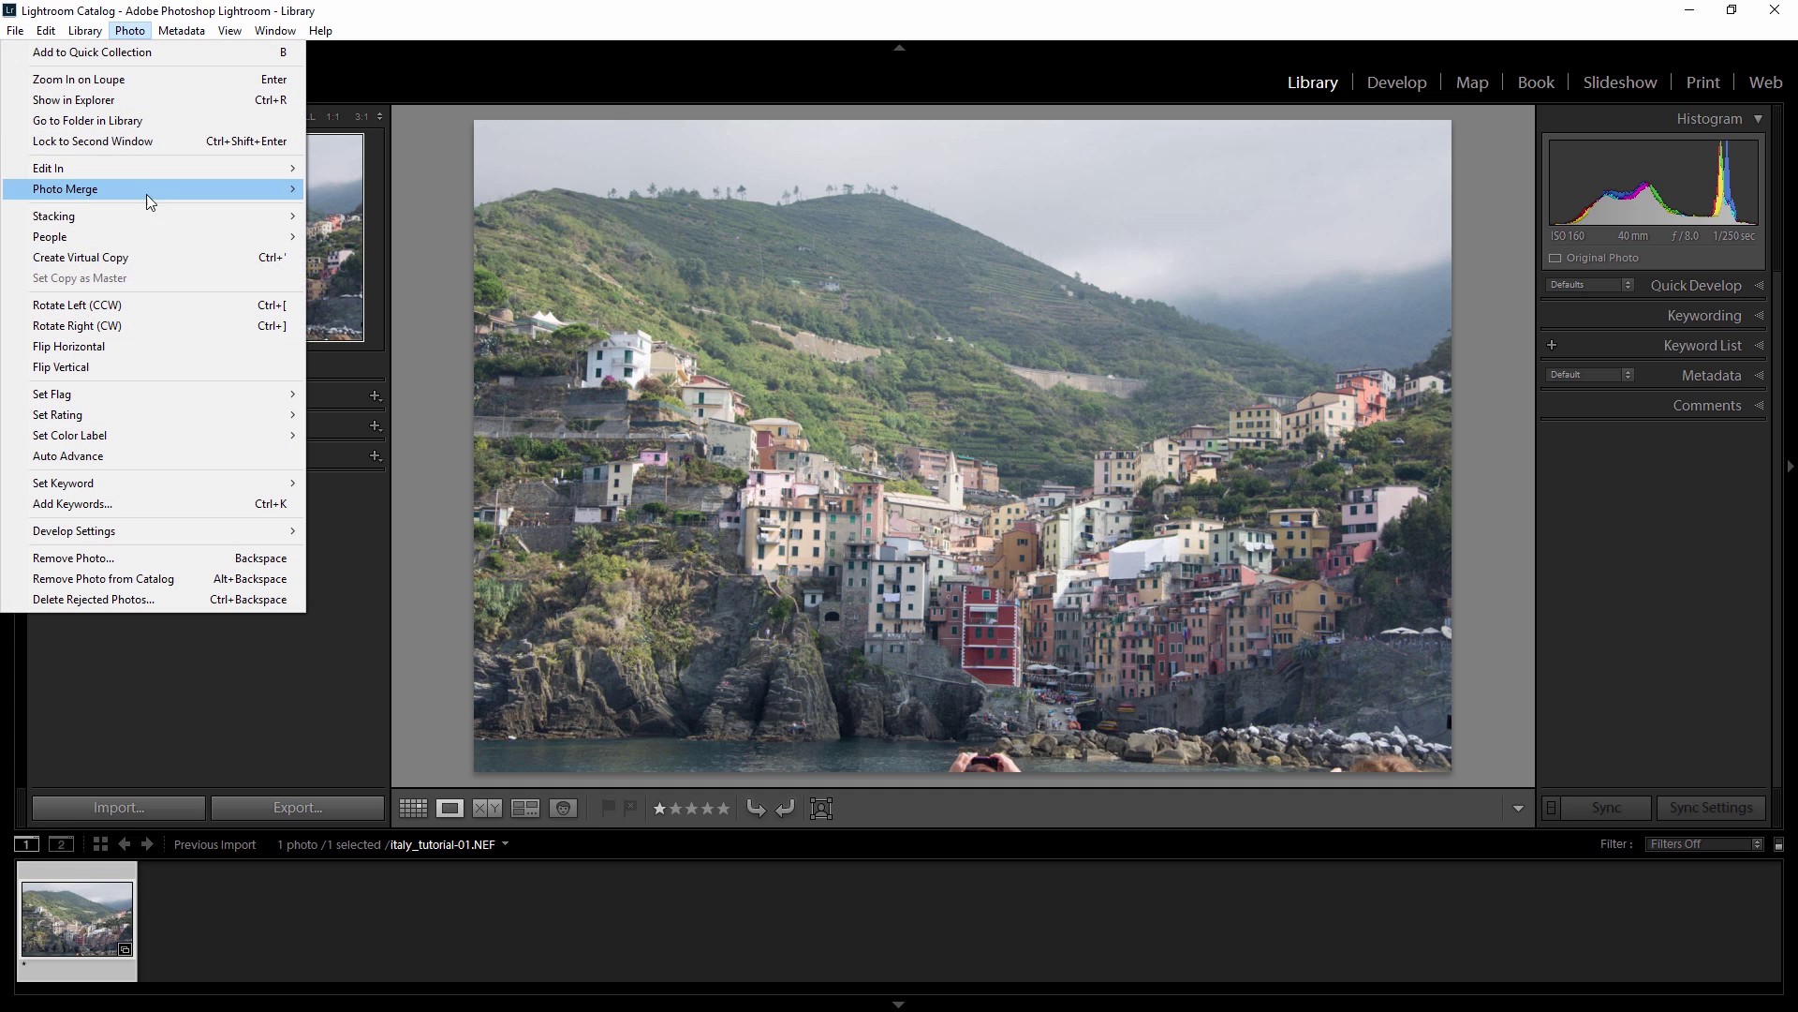
mouse_move(149, 174)
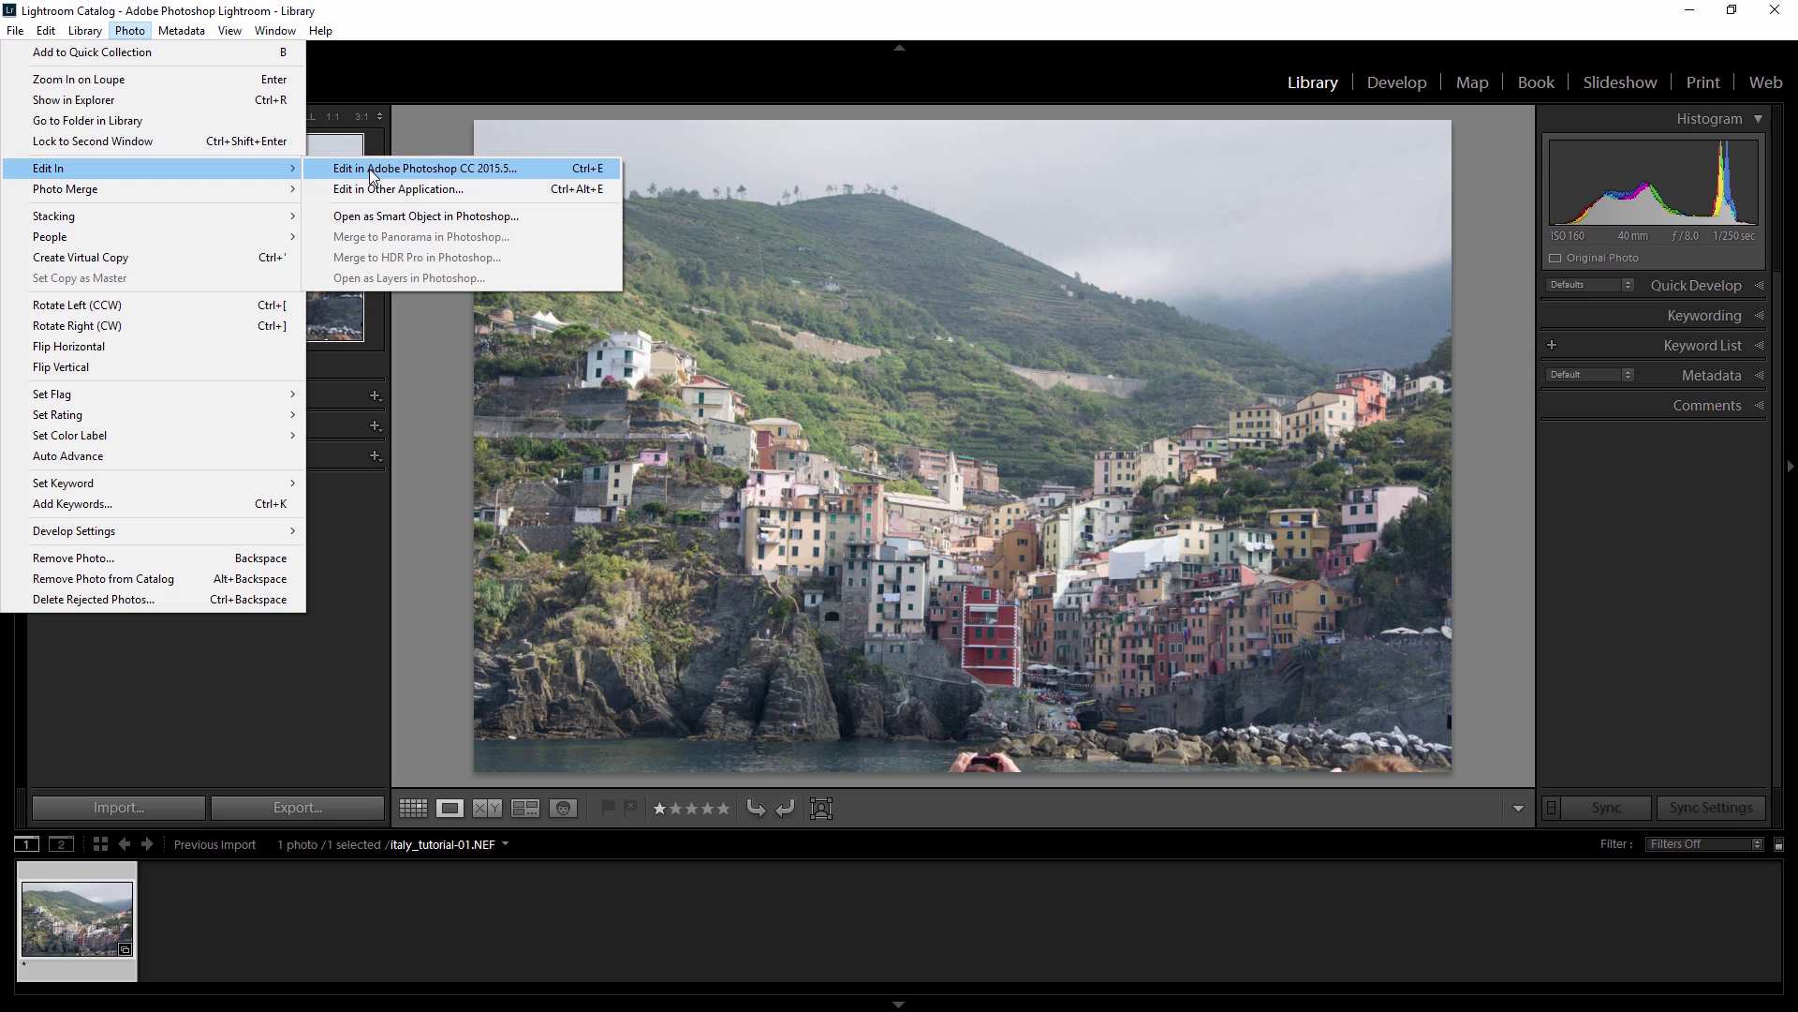
left_click(369, 218)
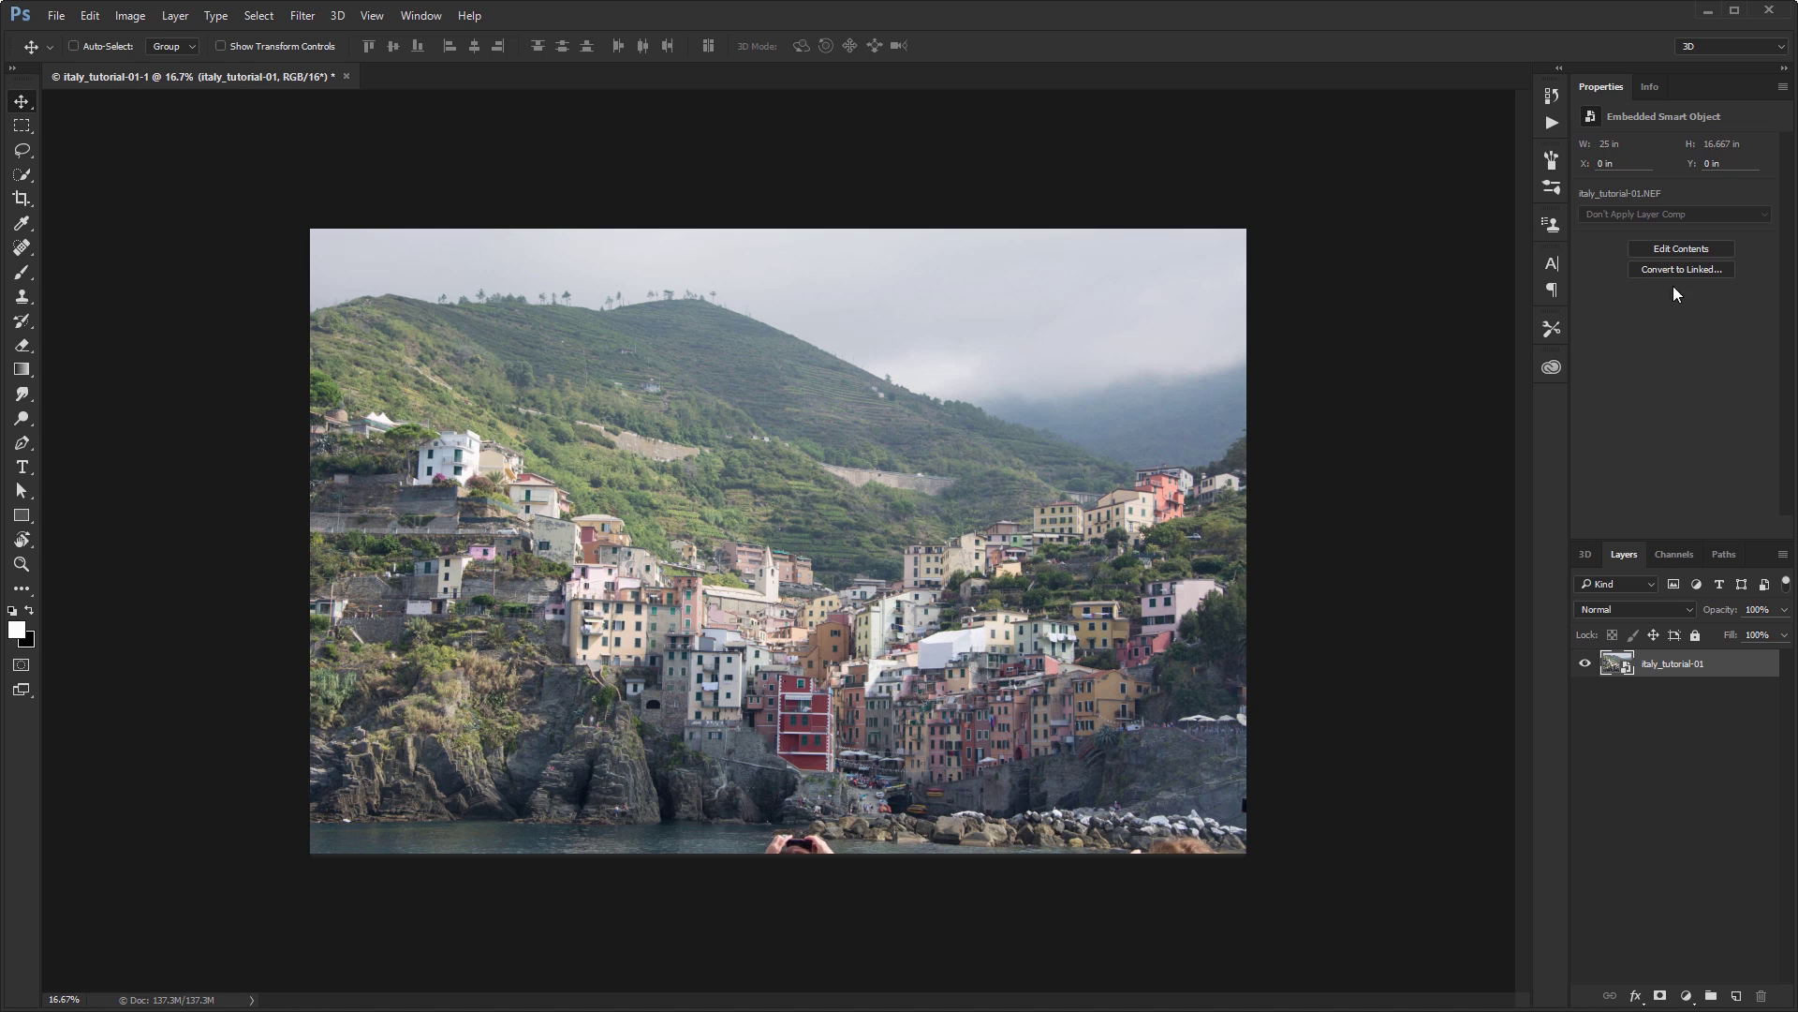
Open the embedded smart object's contents in Camera Raw to view its raw settings, and close it without changes
left_click(1667, 251)
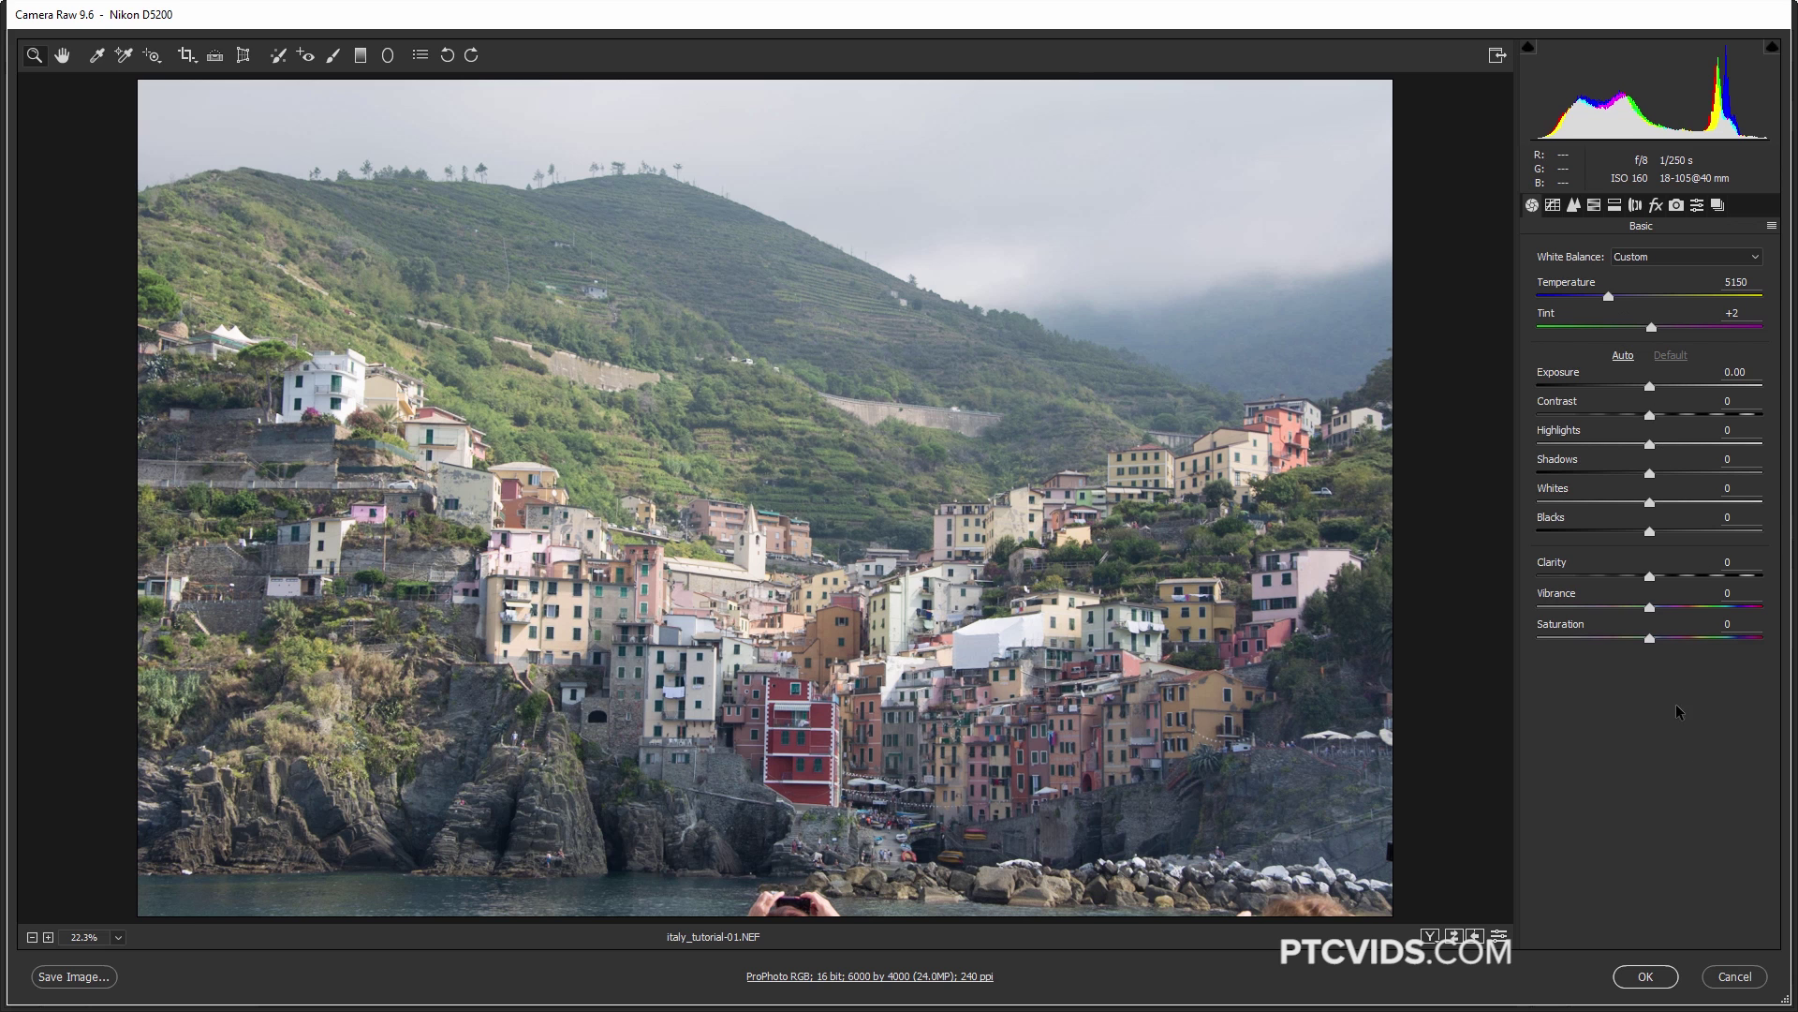
left_click(1735, 977)
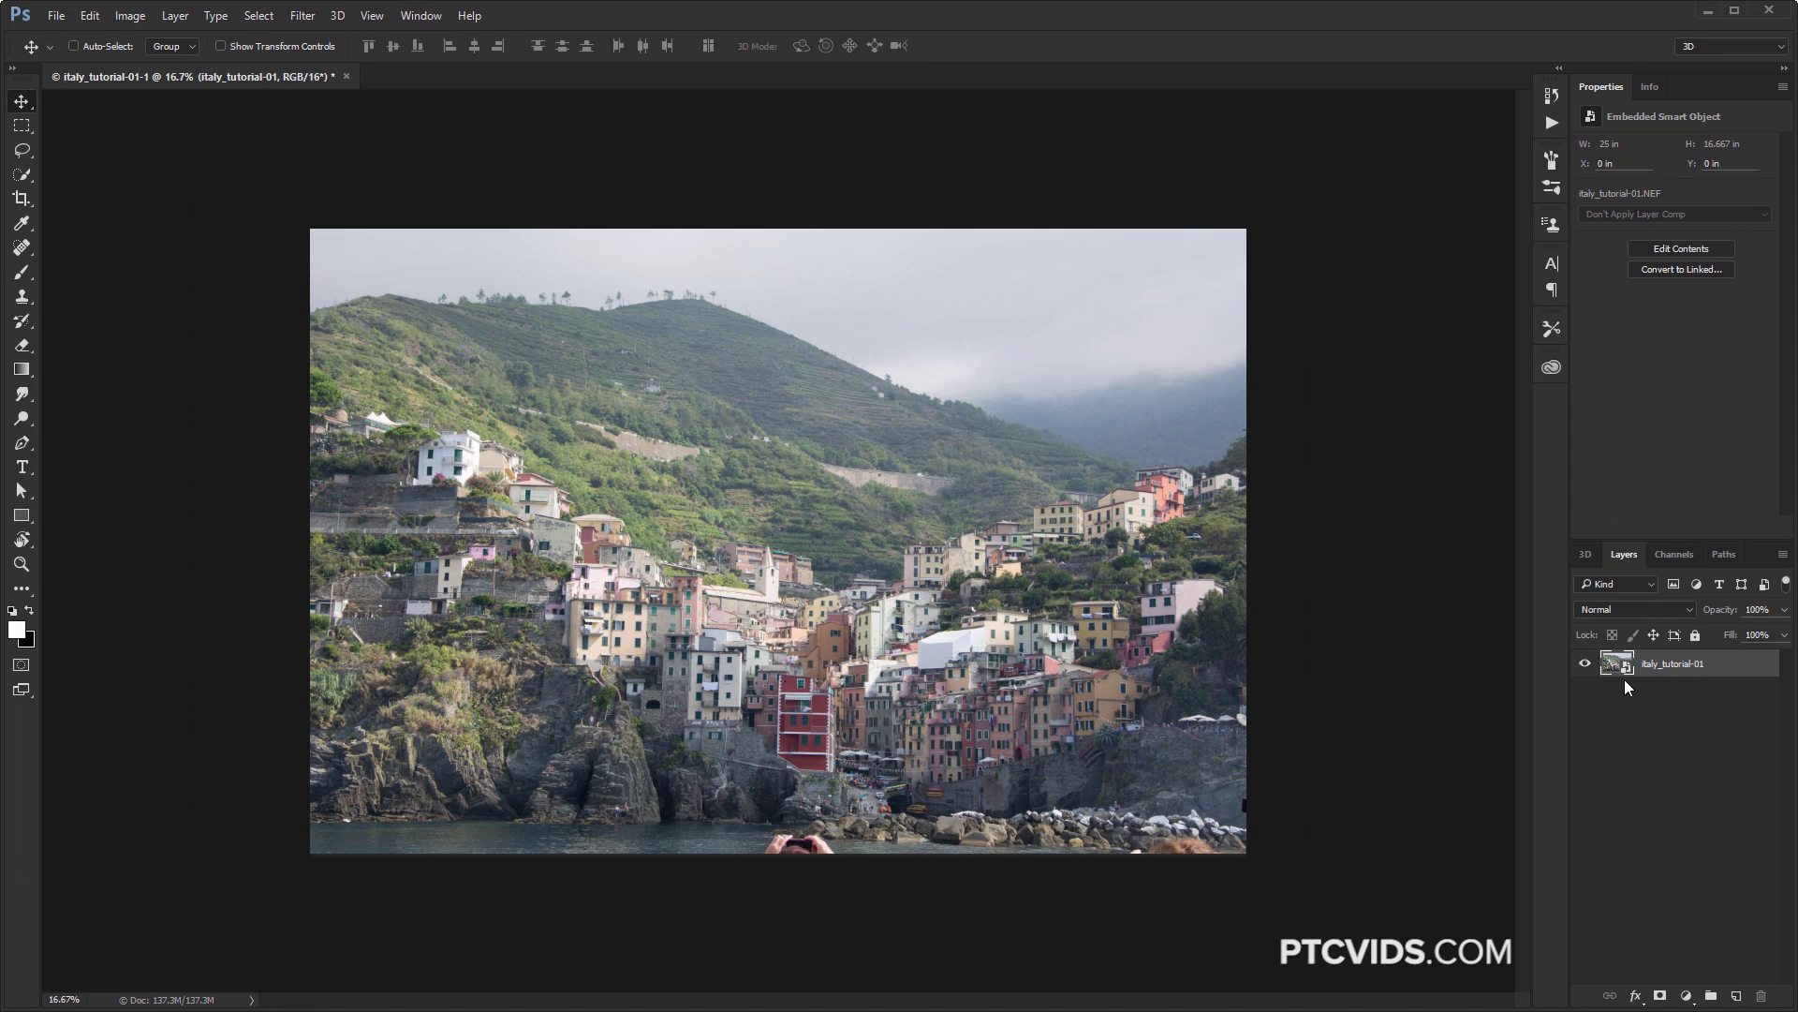
Switch back to Lightroom and show the photo's Basic adjustments in the Develop module
key("super+Tab")
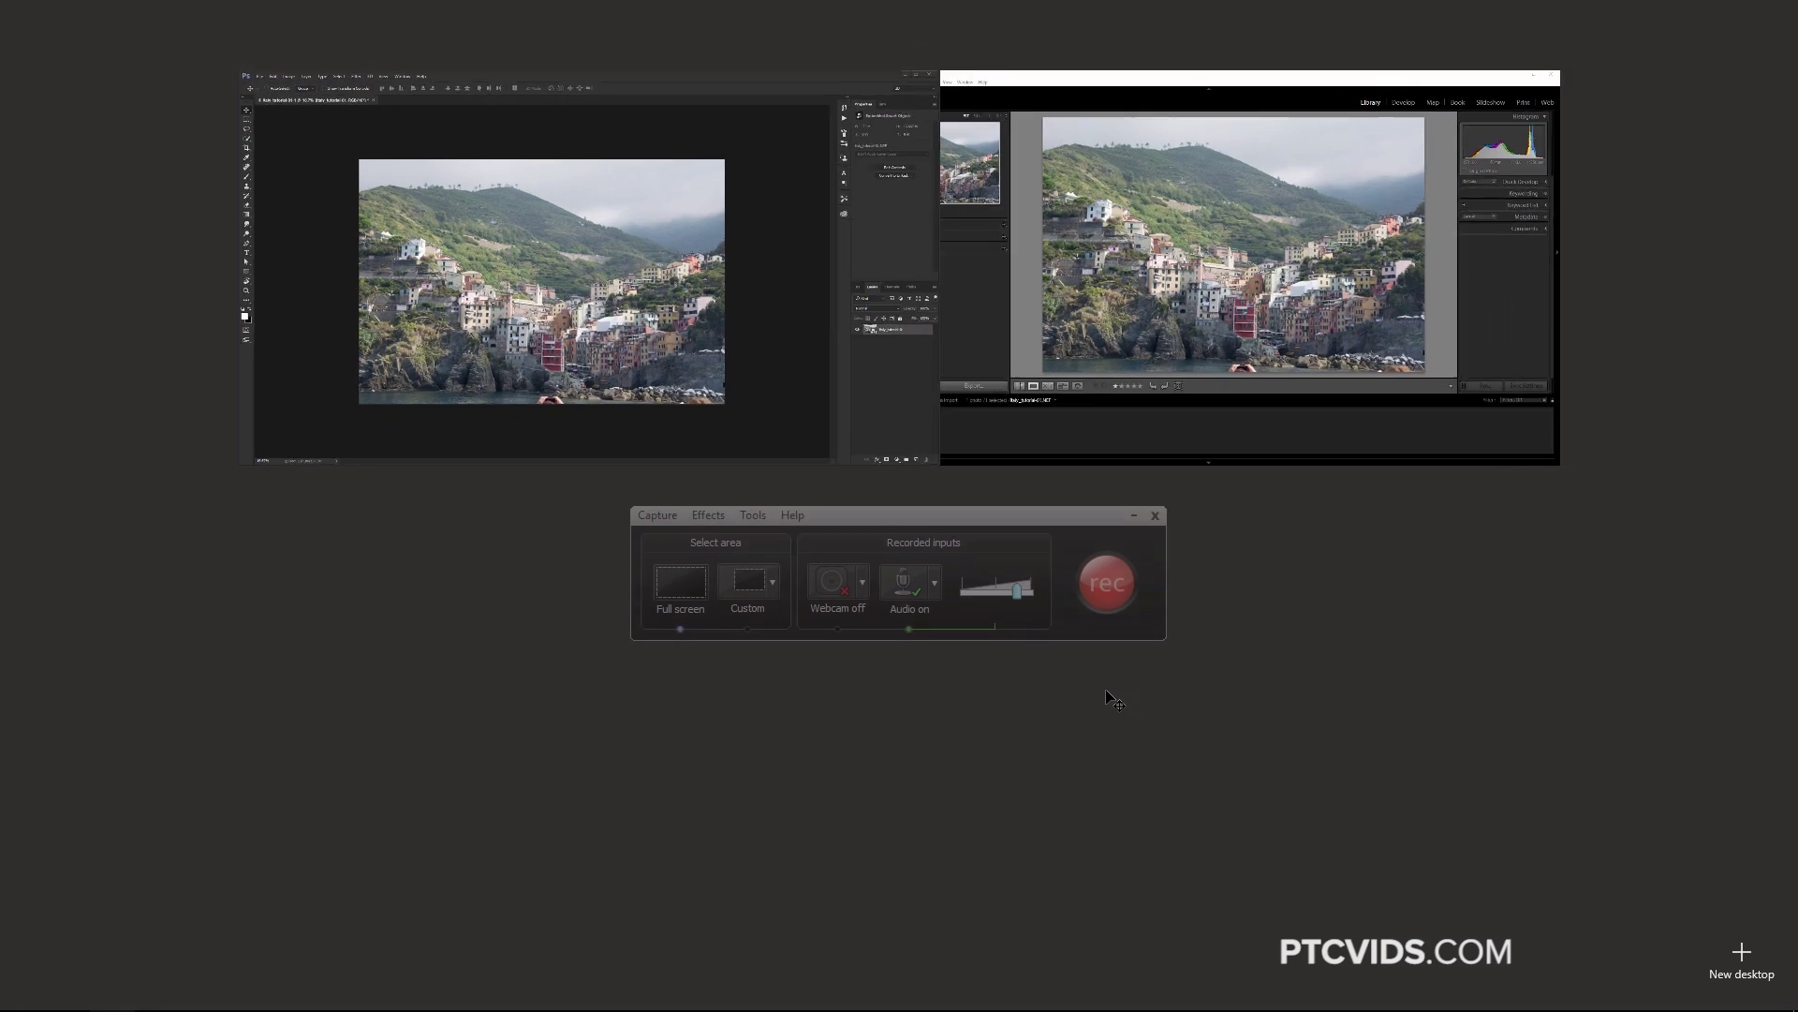
left_click(1034, 247)
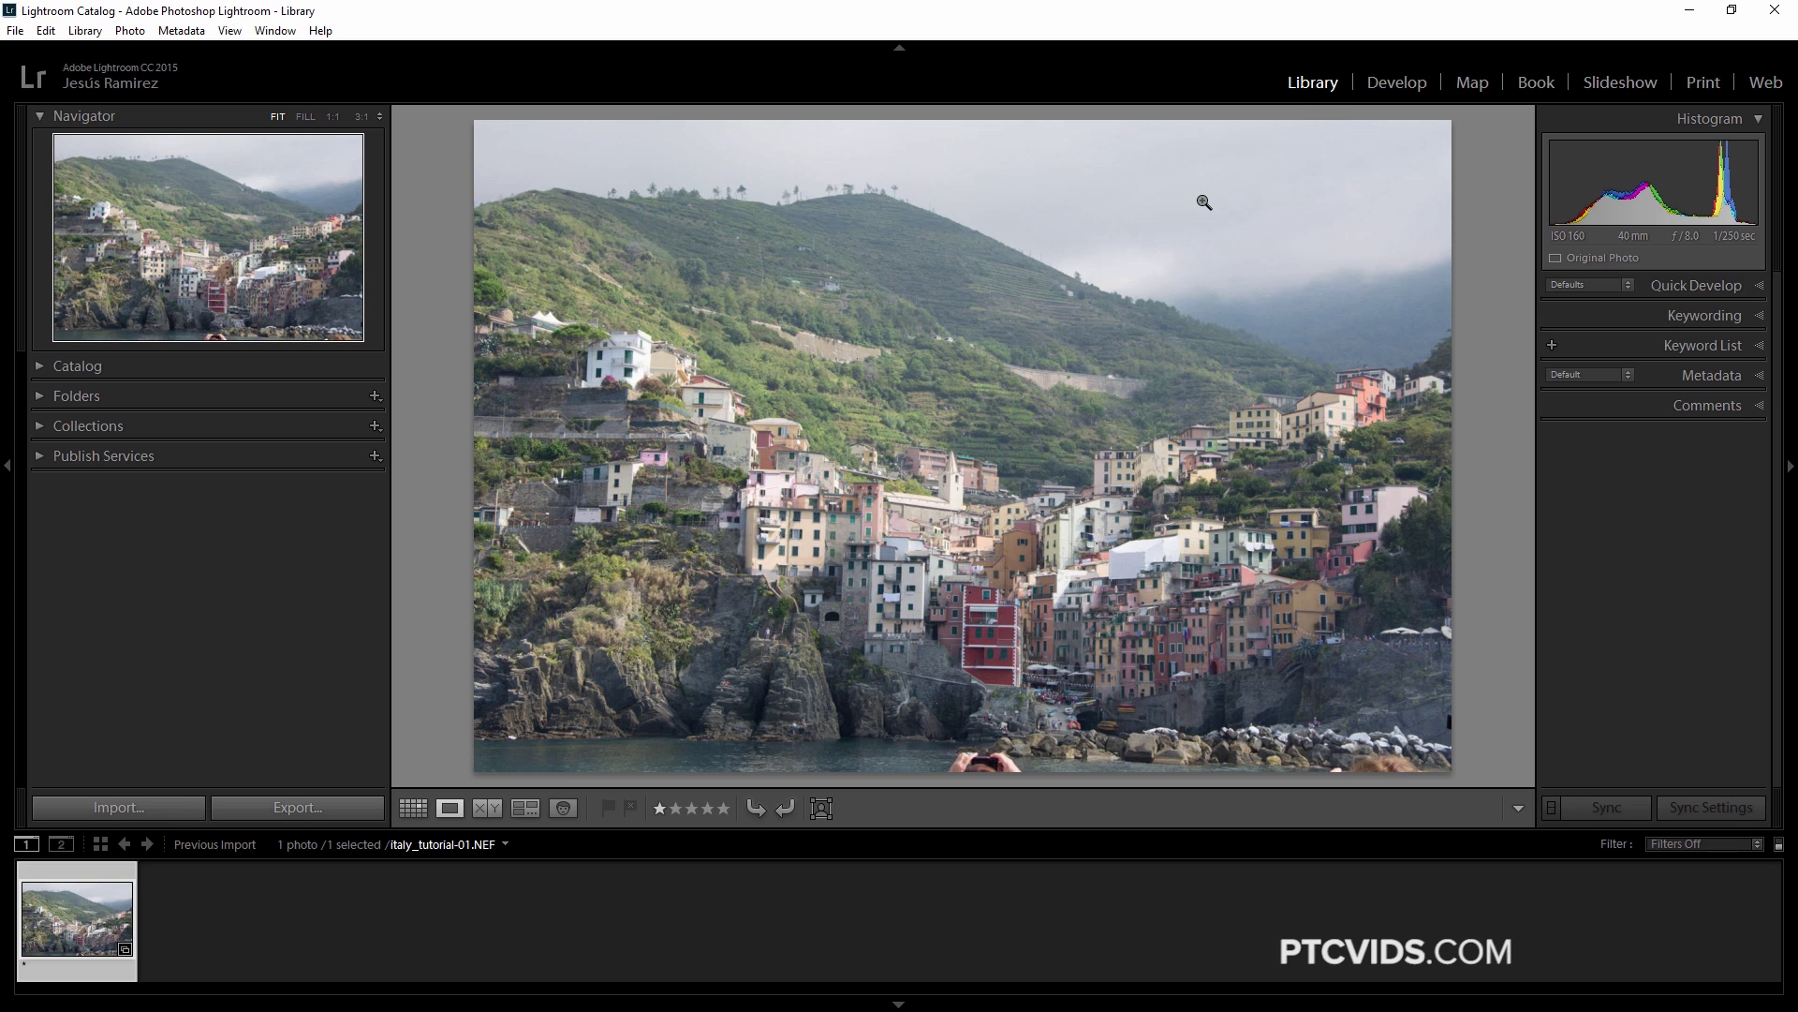
key("d")
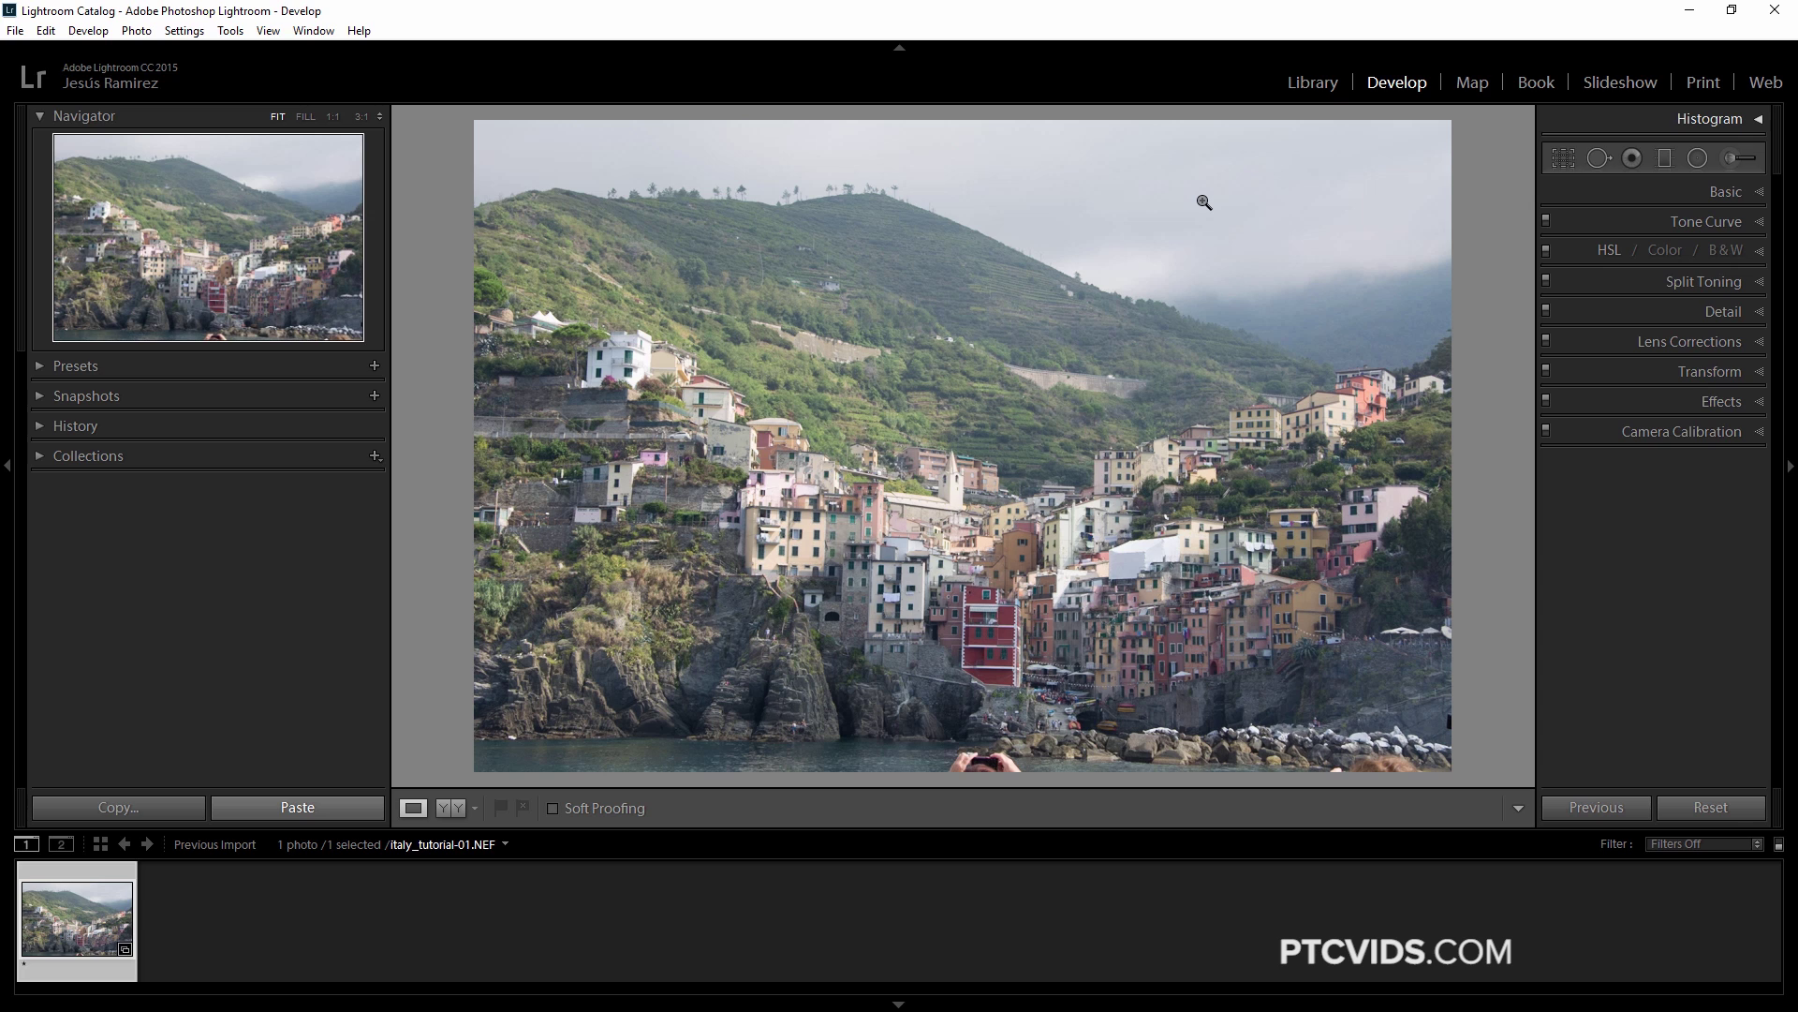
key("ctrl+1")
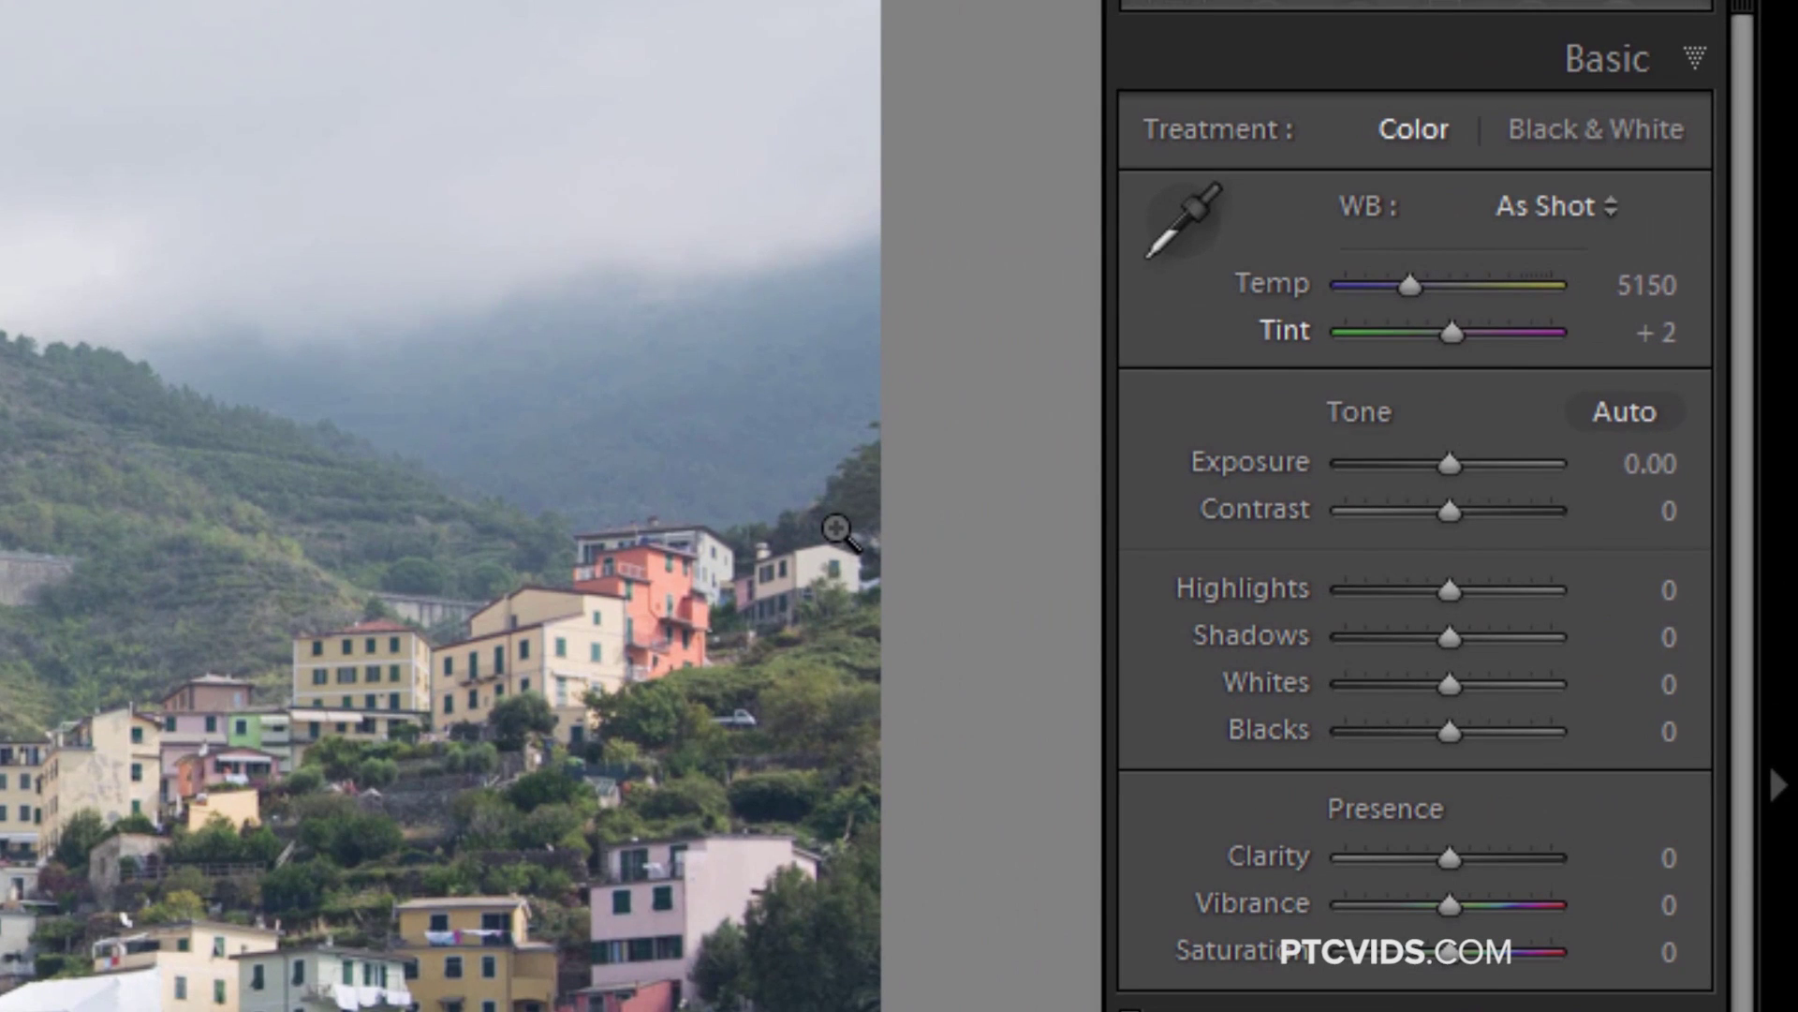
Cycle through the Basic adjustments to Exposure and lower it to -1.90
key("period")
key("period")
key("period")
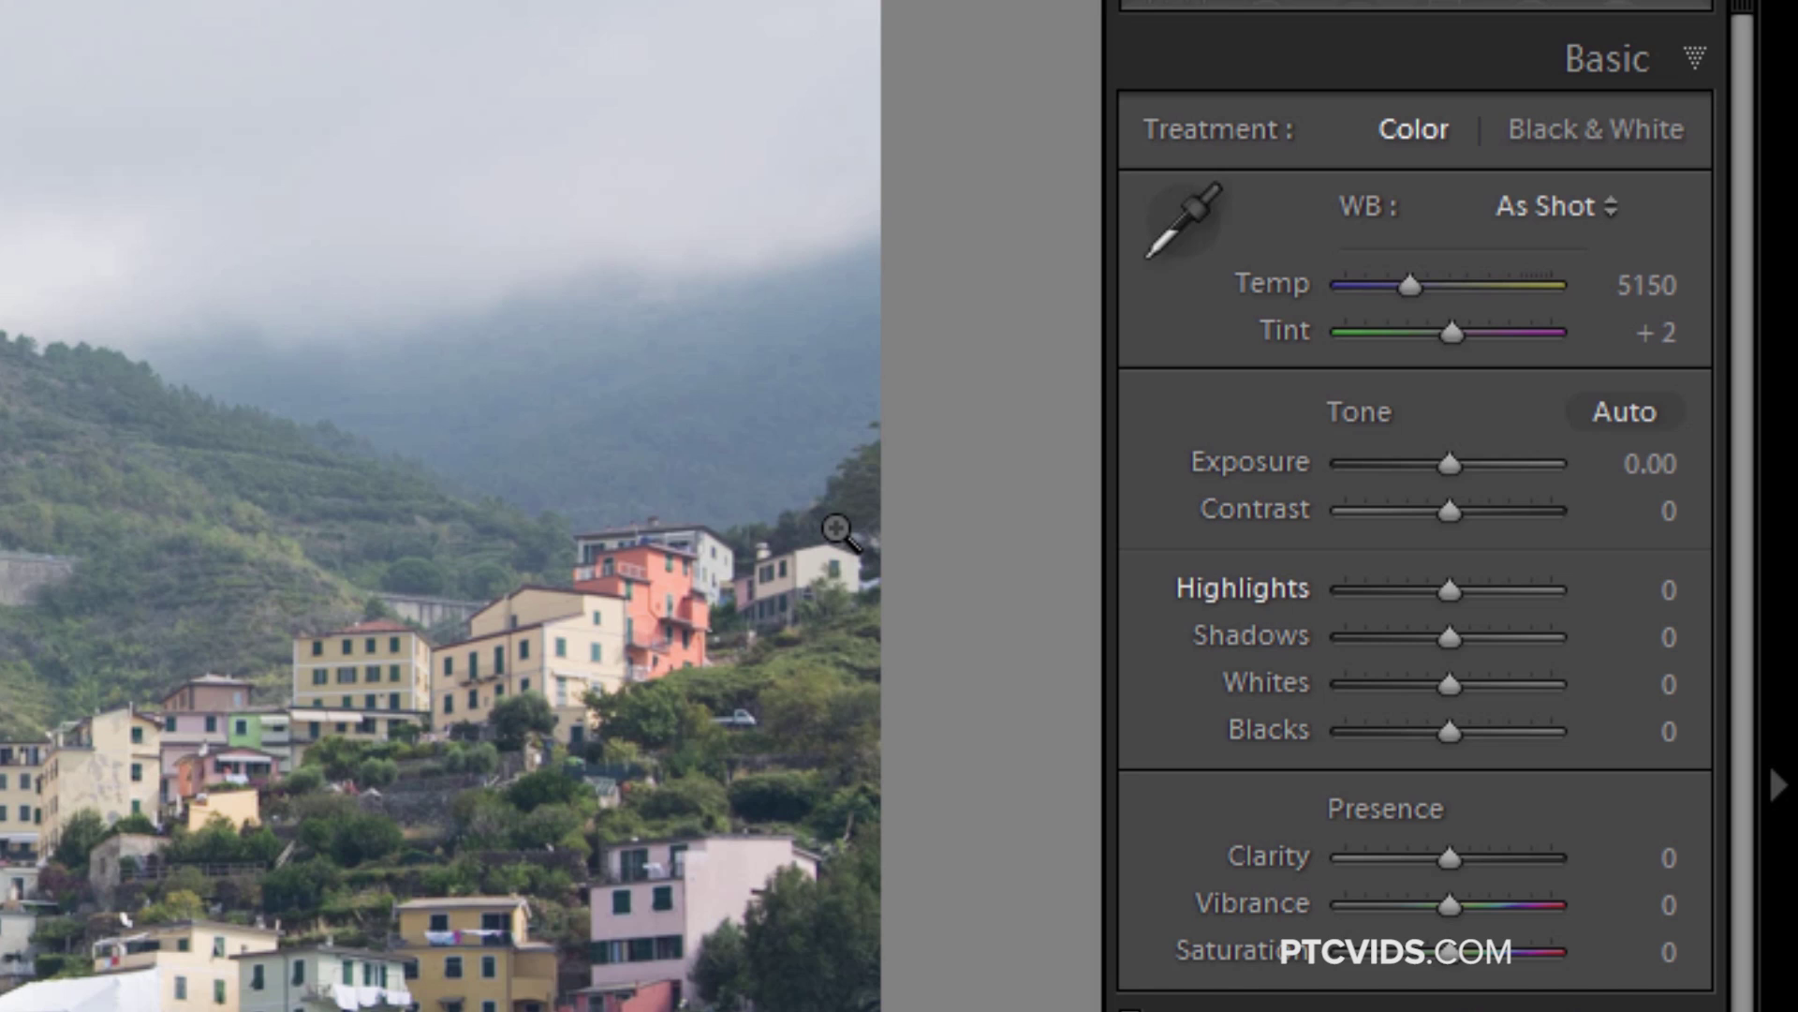
key("period")
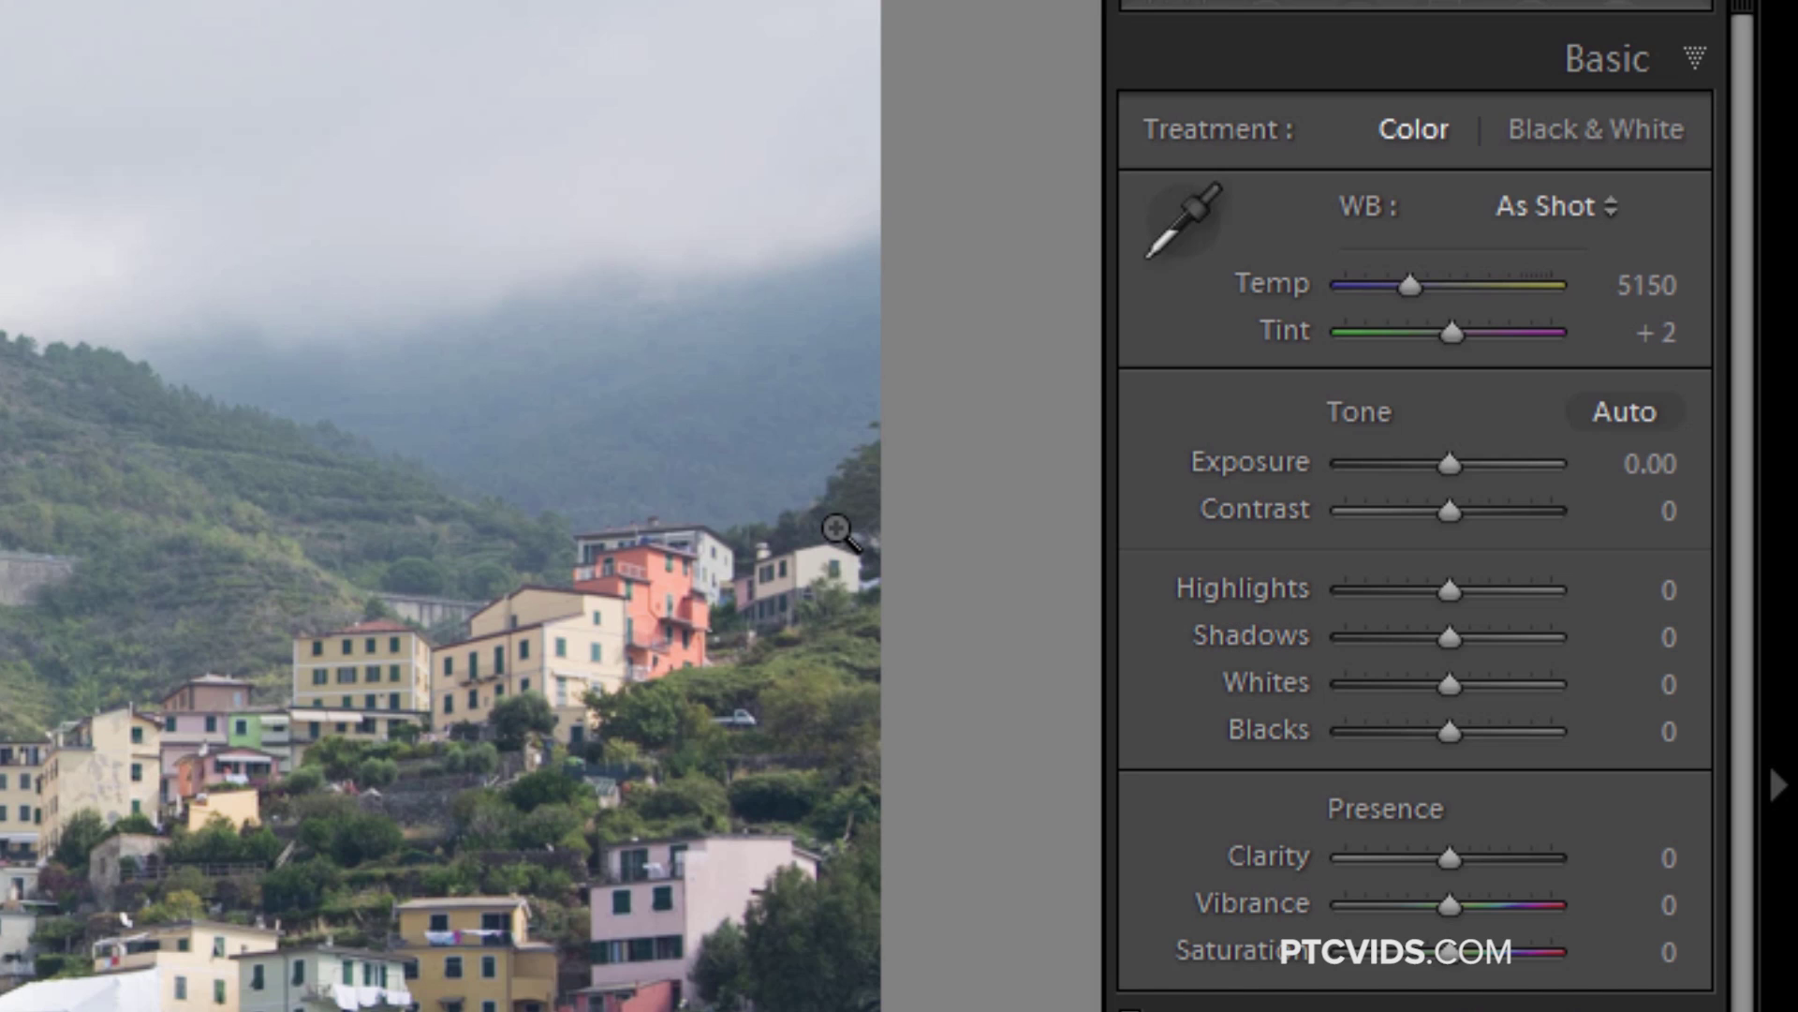
key("comma")
key("comma")
key("comma")
key("period")
key("comma")
key("period")
key("comma")
key("minus")
key("minus")
key("minus")
key("minus")
key("minus")
key("minus")
key("minus")
key("minus")
key("minus")
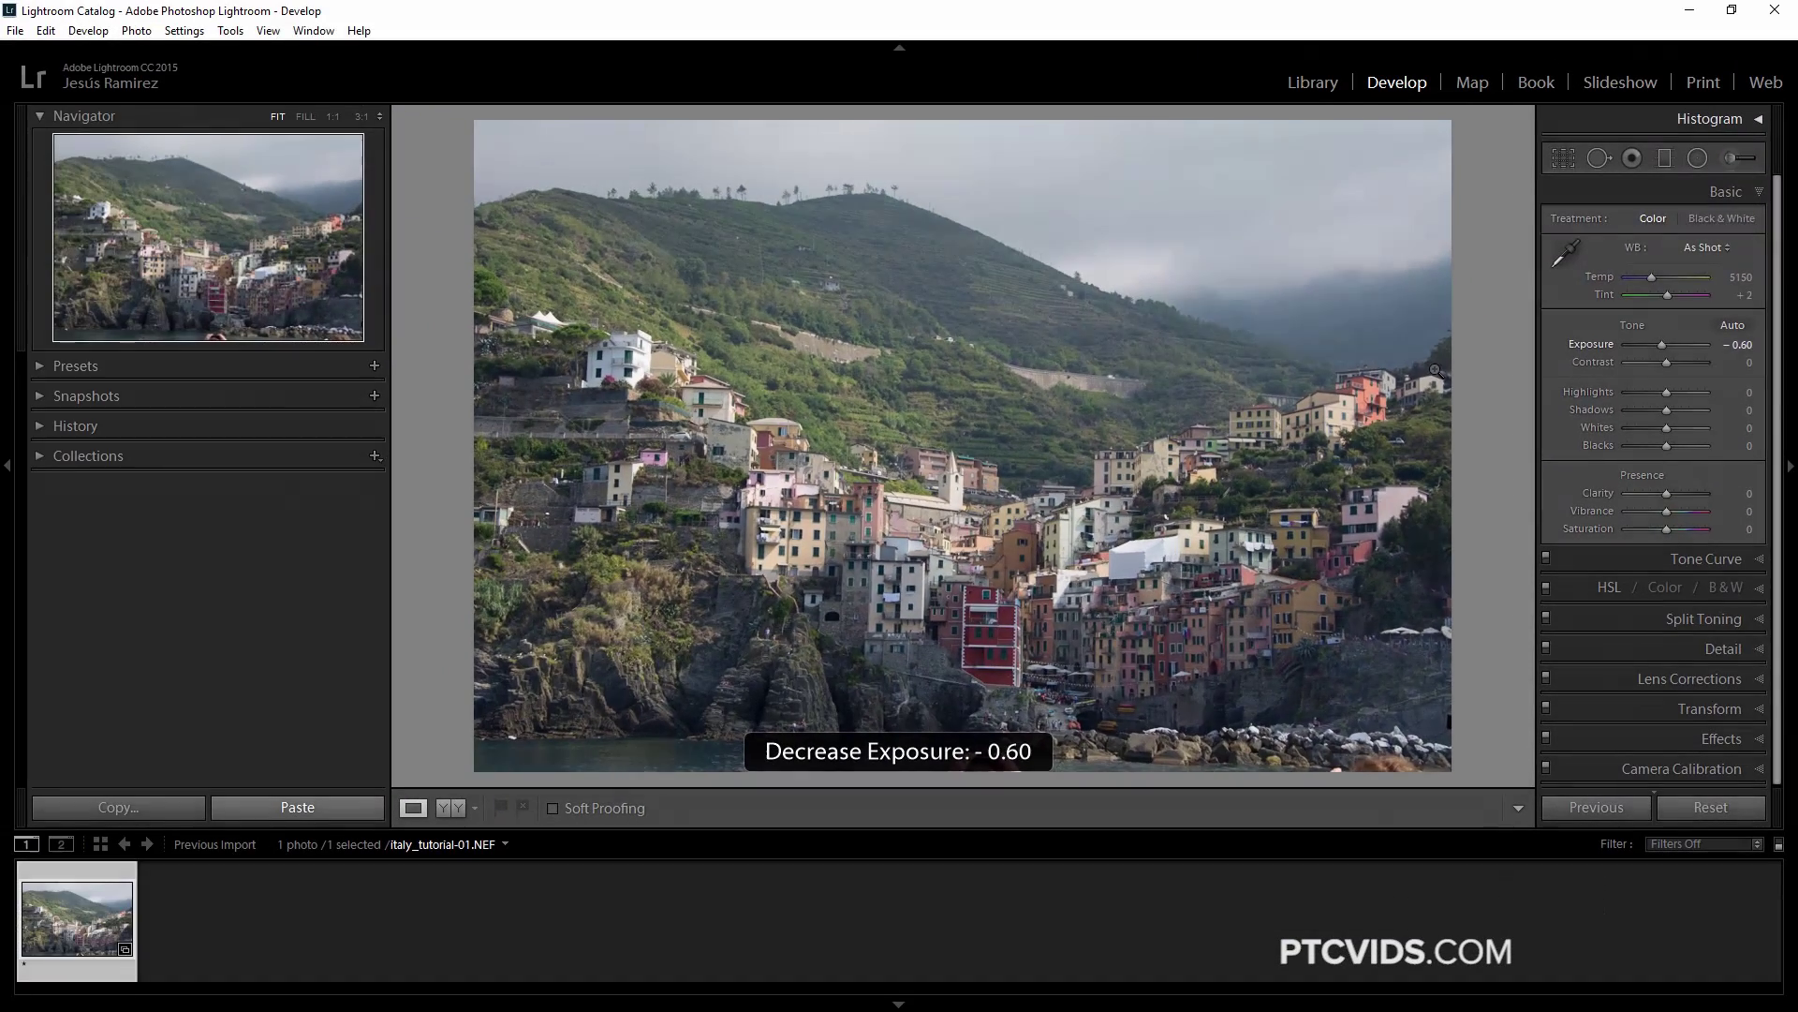
key("minus")
key("minus")
key("minus")
key("minus")
key("minus")
key("minus")
key("minus")
key("minus")
key("minus")
key("minus")
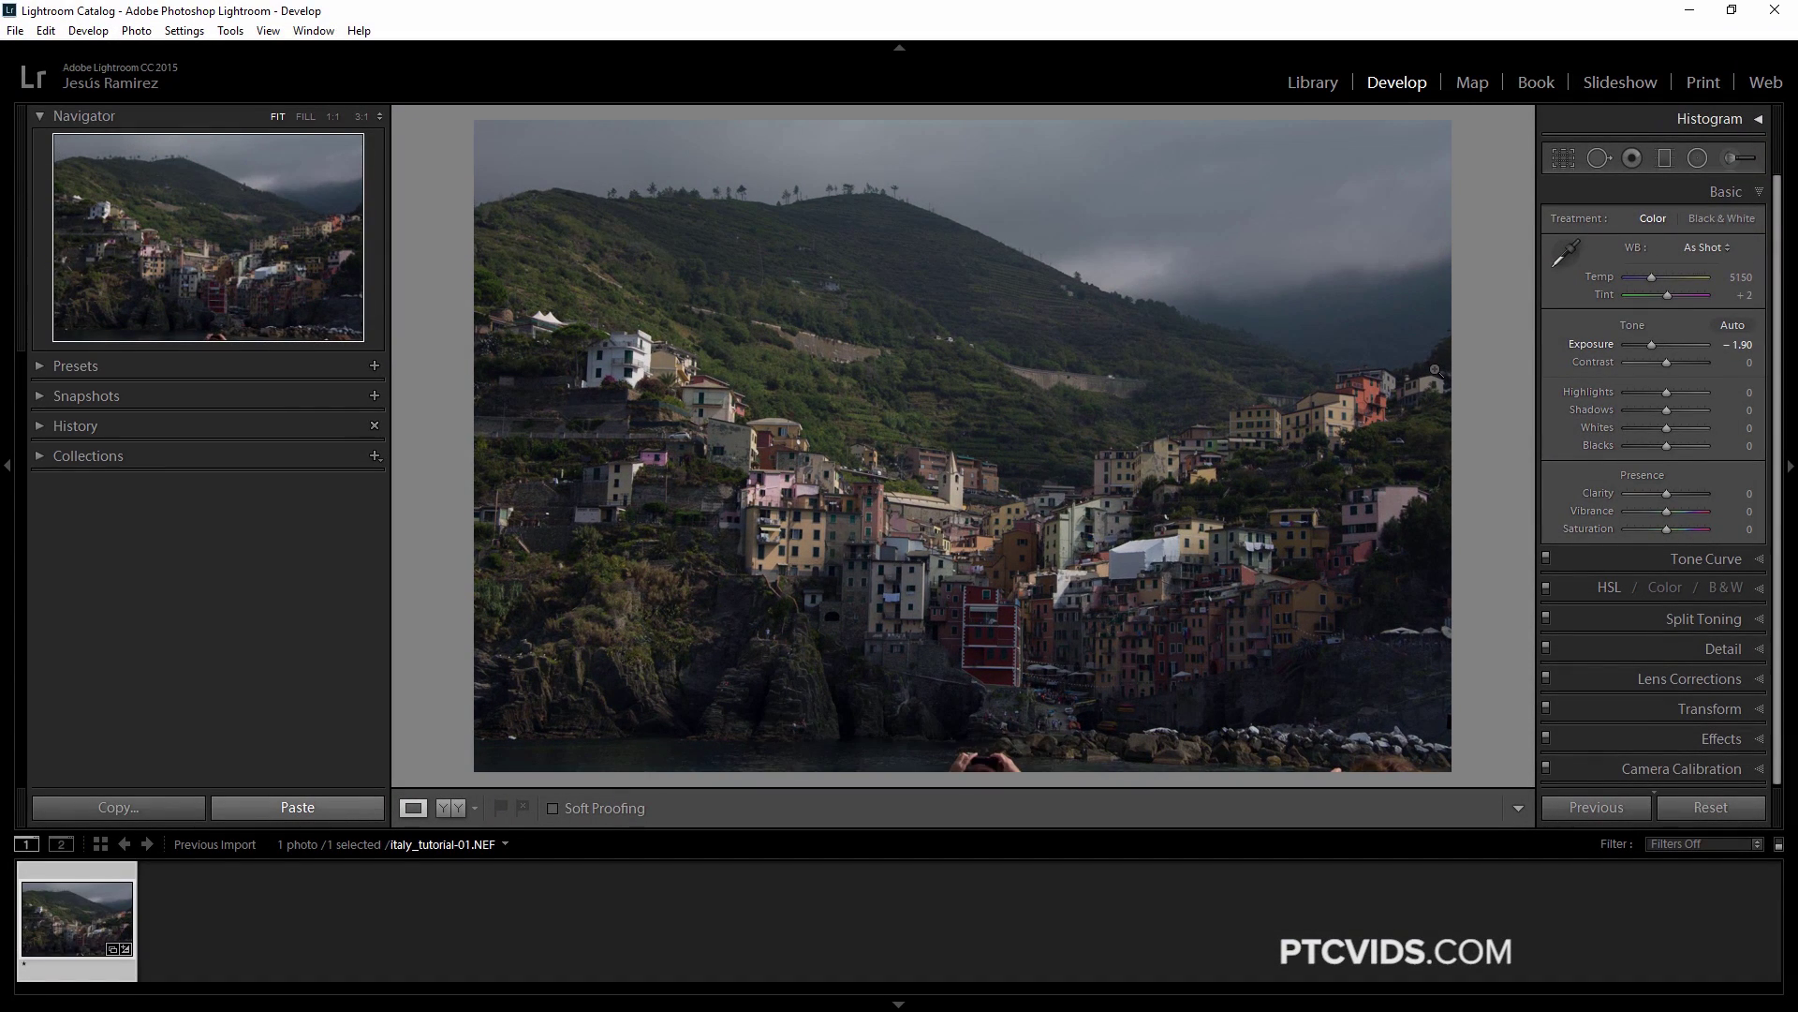
Increase the photo's Clarity to +60
key("period")
key("period")
key("period")
key("period")
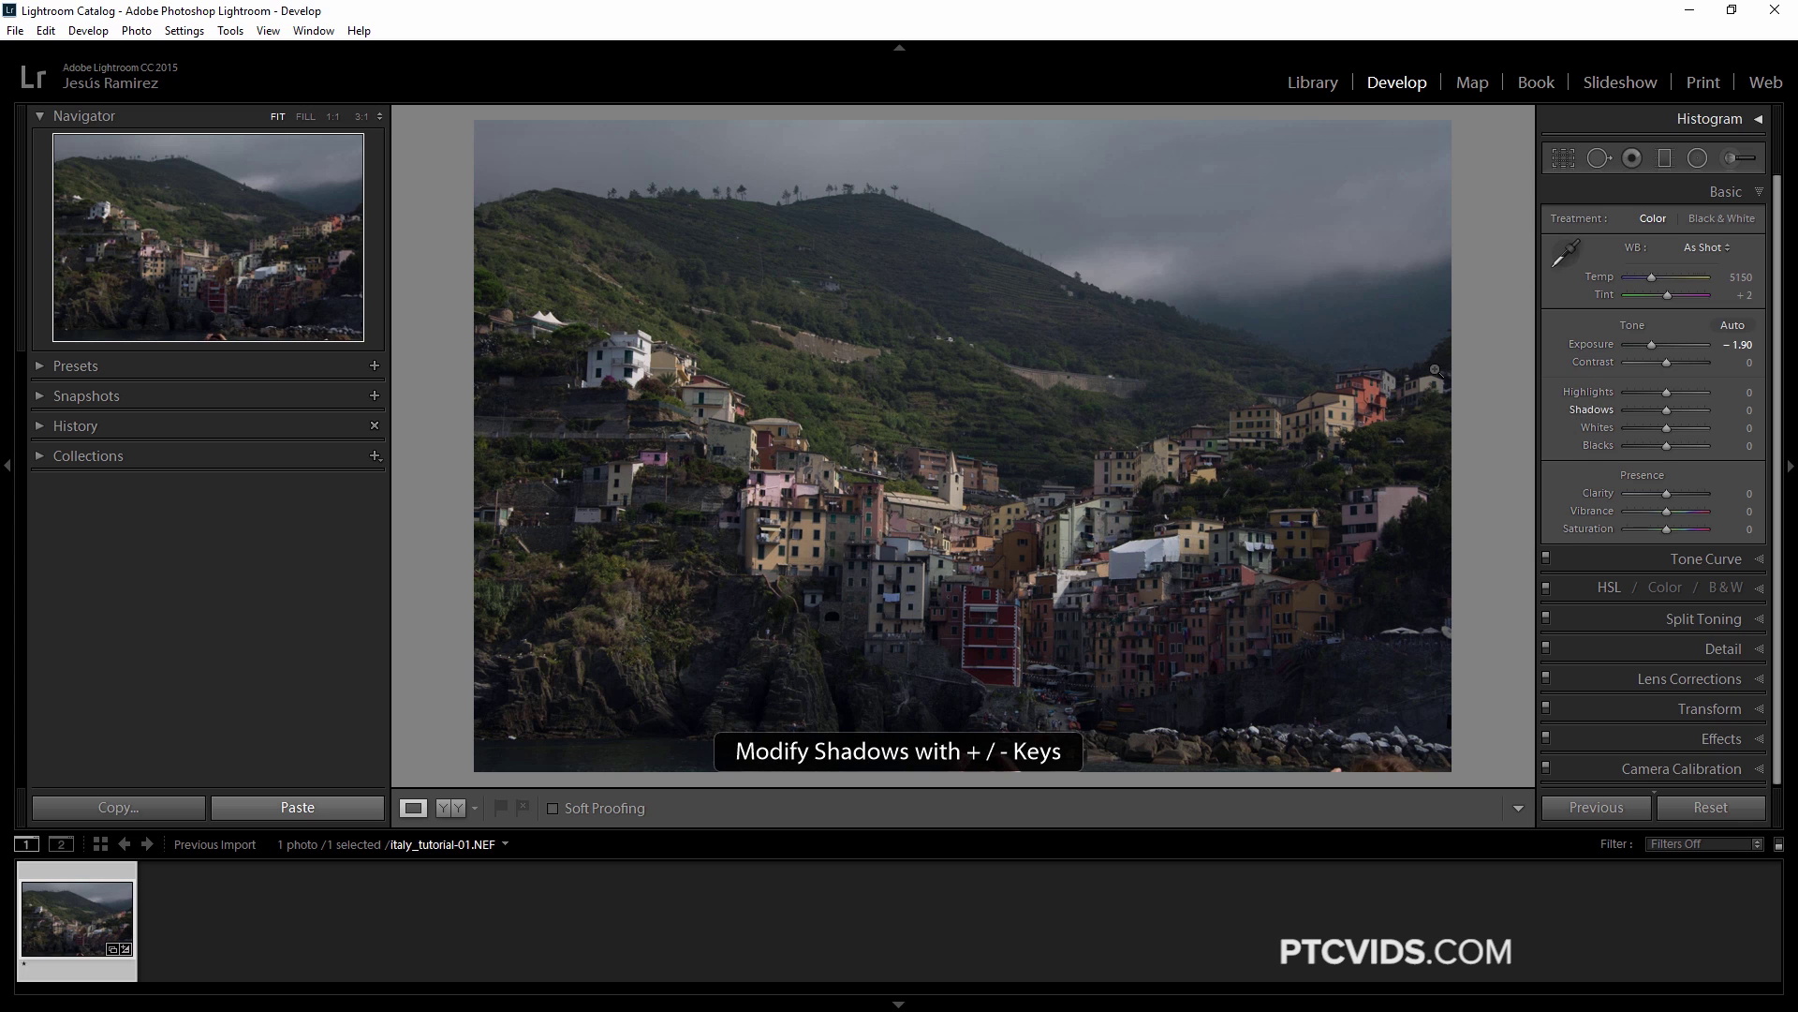
key("period")
key("period")
key("period")
key("comma")
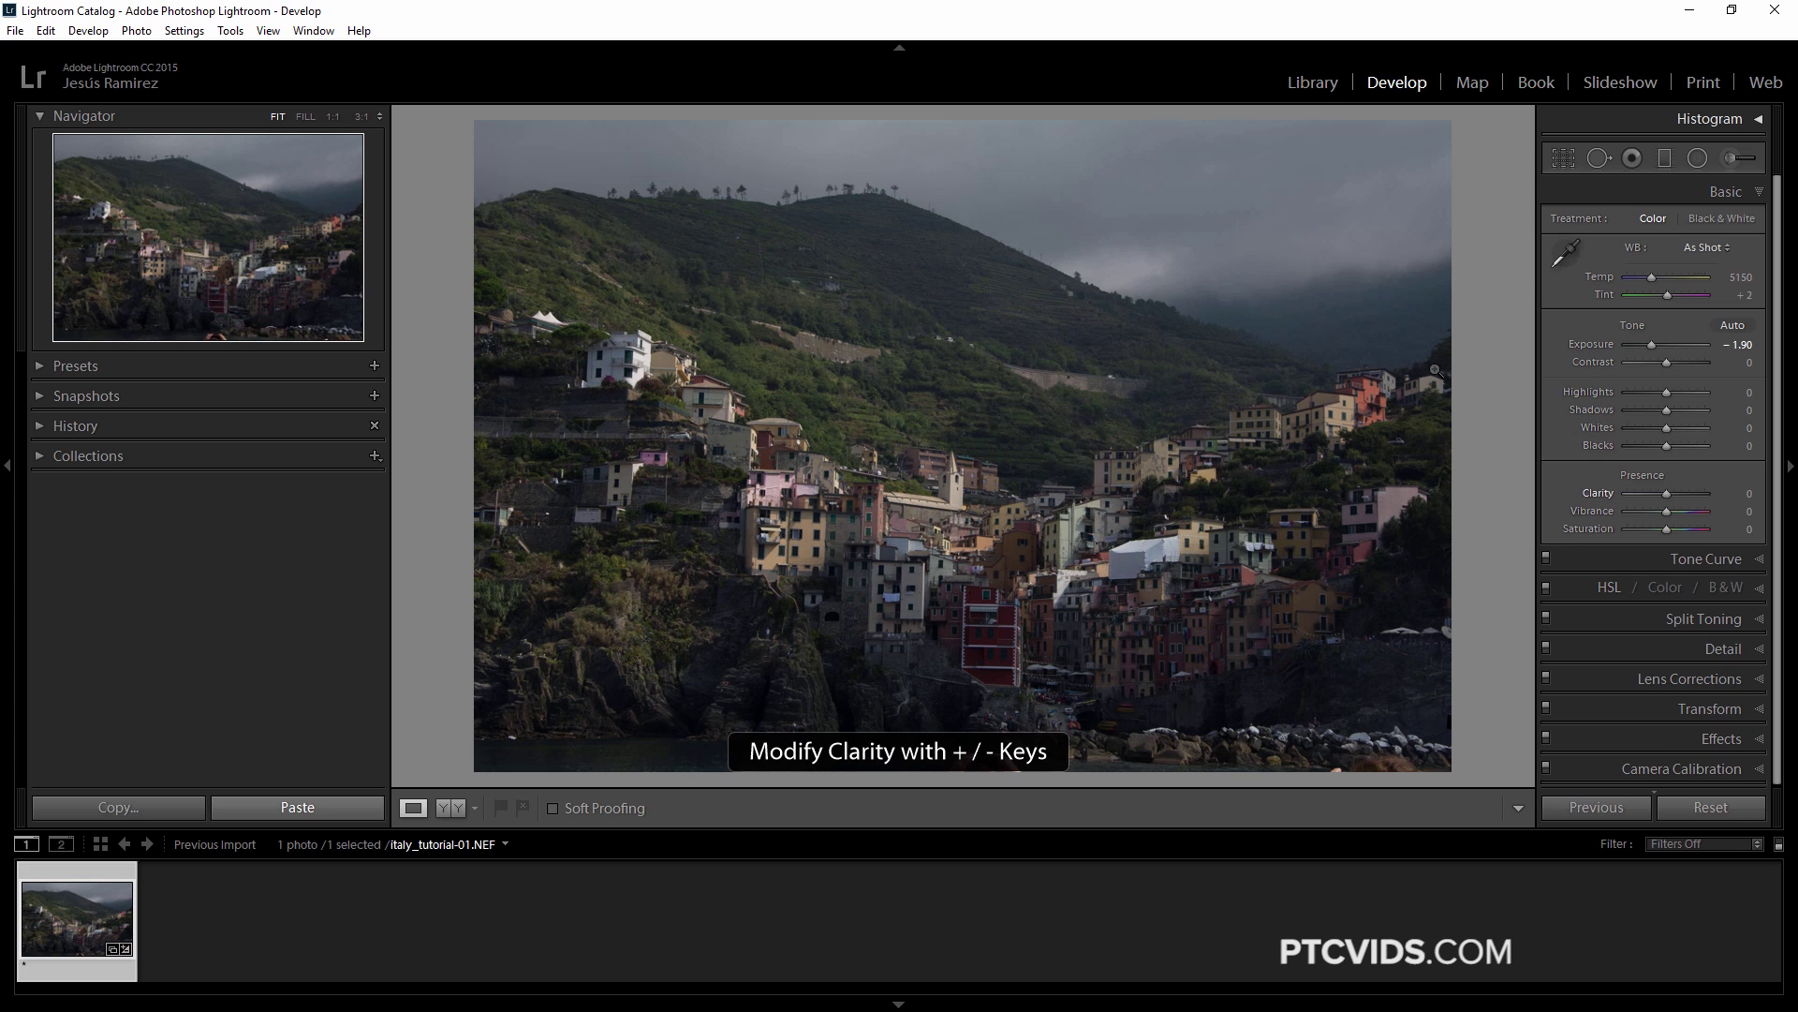
key("plus")
key("plus")
key("plus")
key("plus")
key("plus")
key("plus")
key("plus")
key("plus")
key("plus")
key("plus")
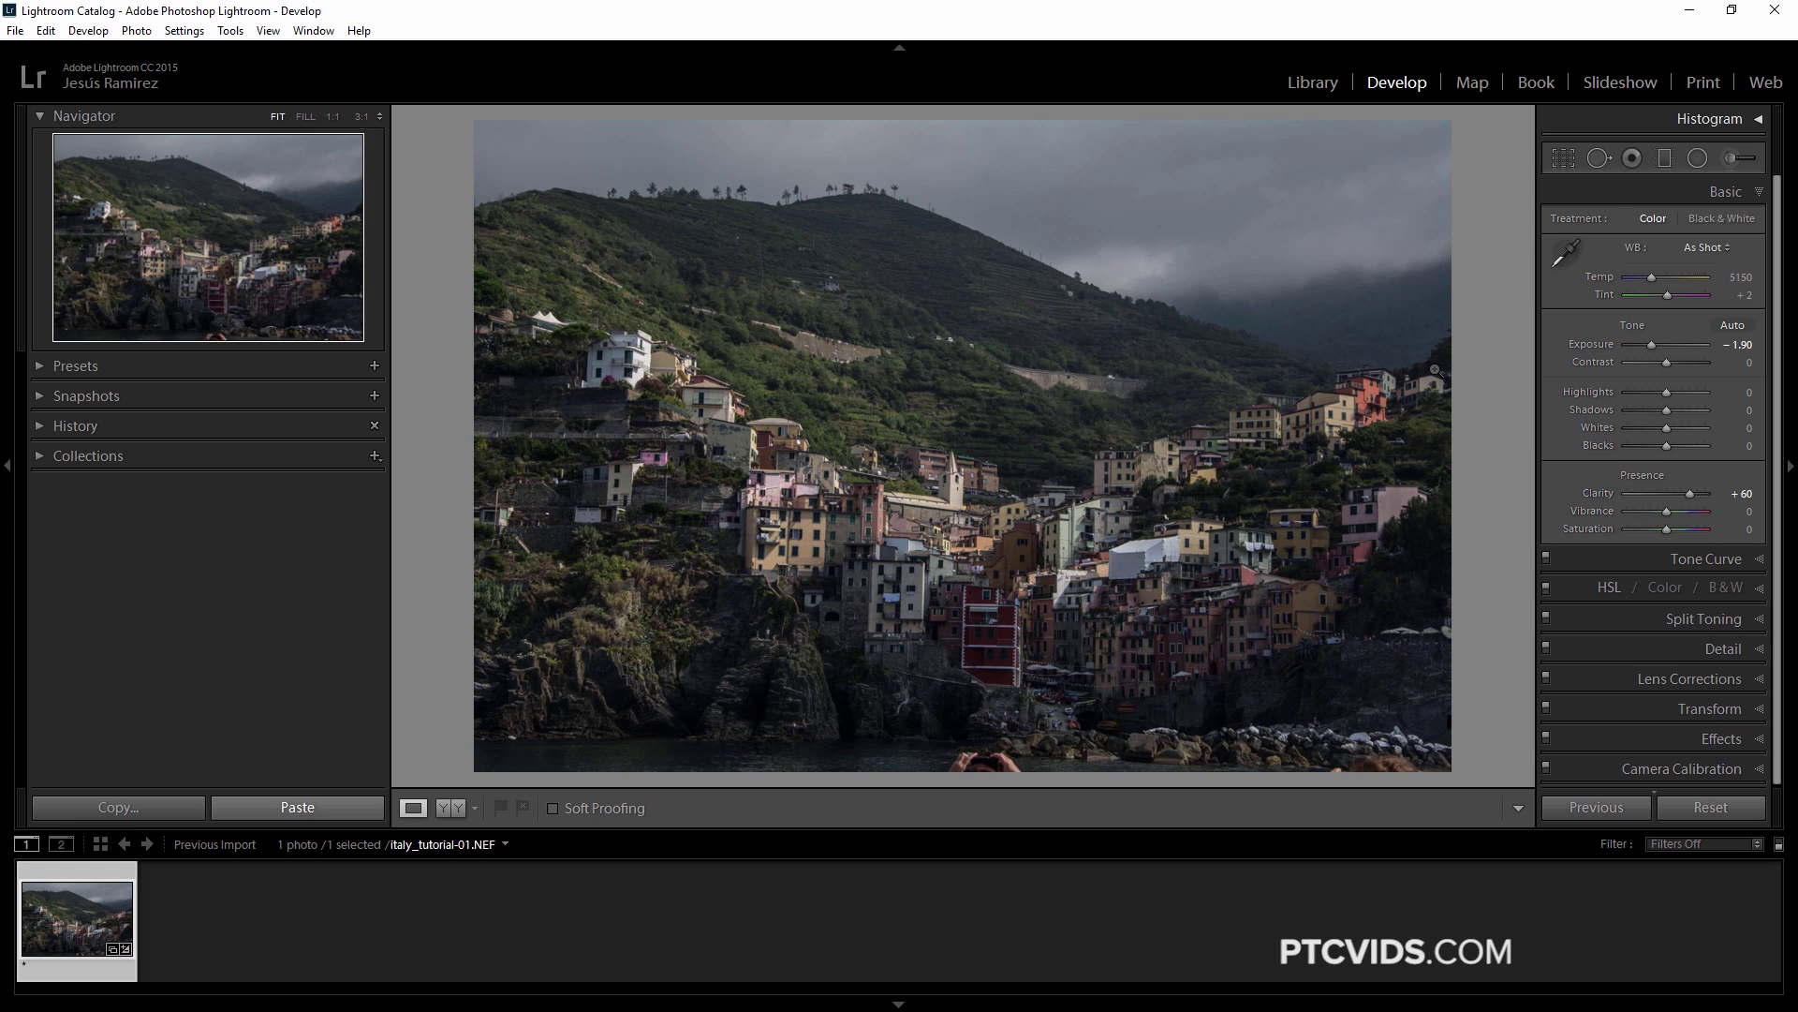
Lower the white balance temperature to 2850 for a cool blue night look
key("comma")
key("comma")
key("comma")
key("comma")
key("comma")
key("comma")
key("comma")
key("comma")
key("minus")
key("minus")
key("minus")
key("minus")
key("minus")
key("minus")
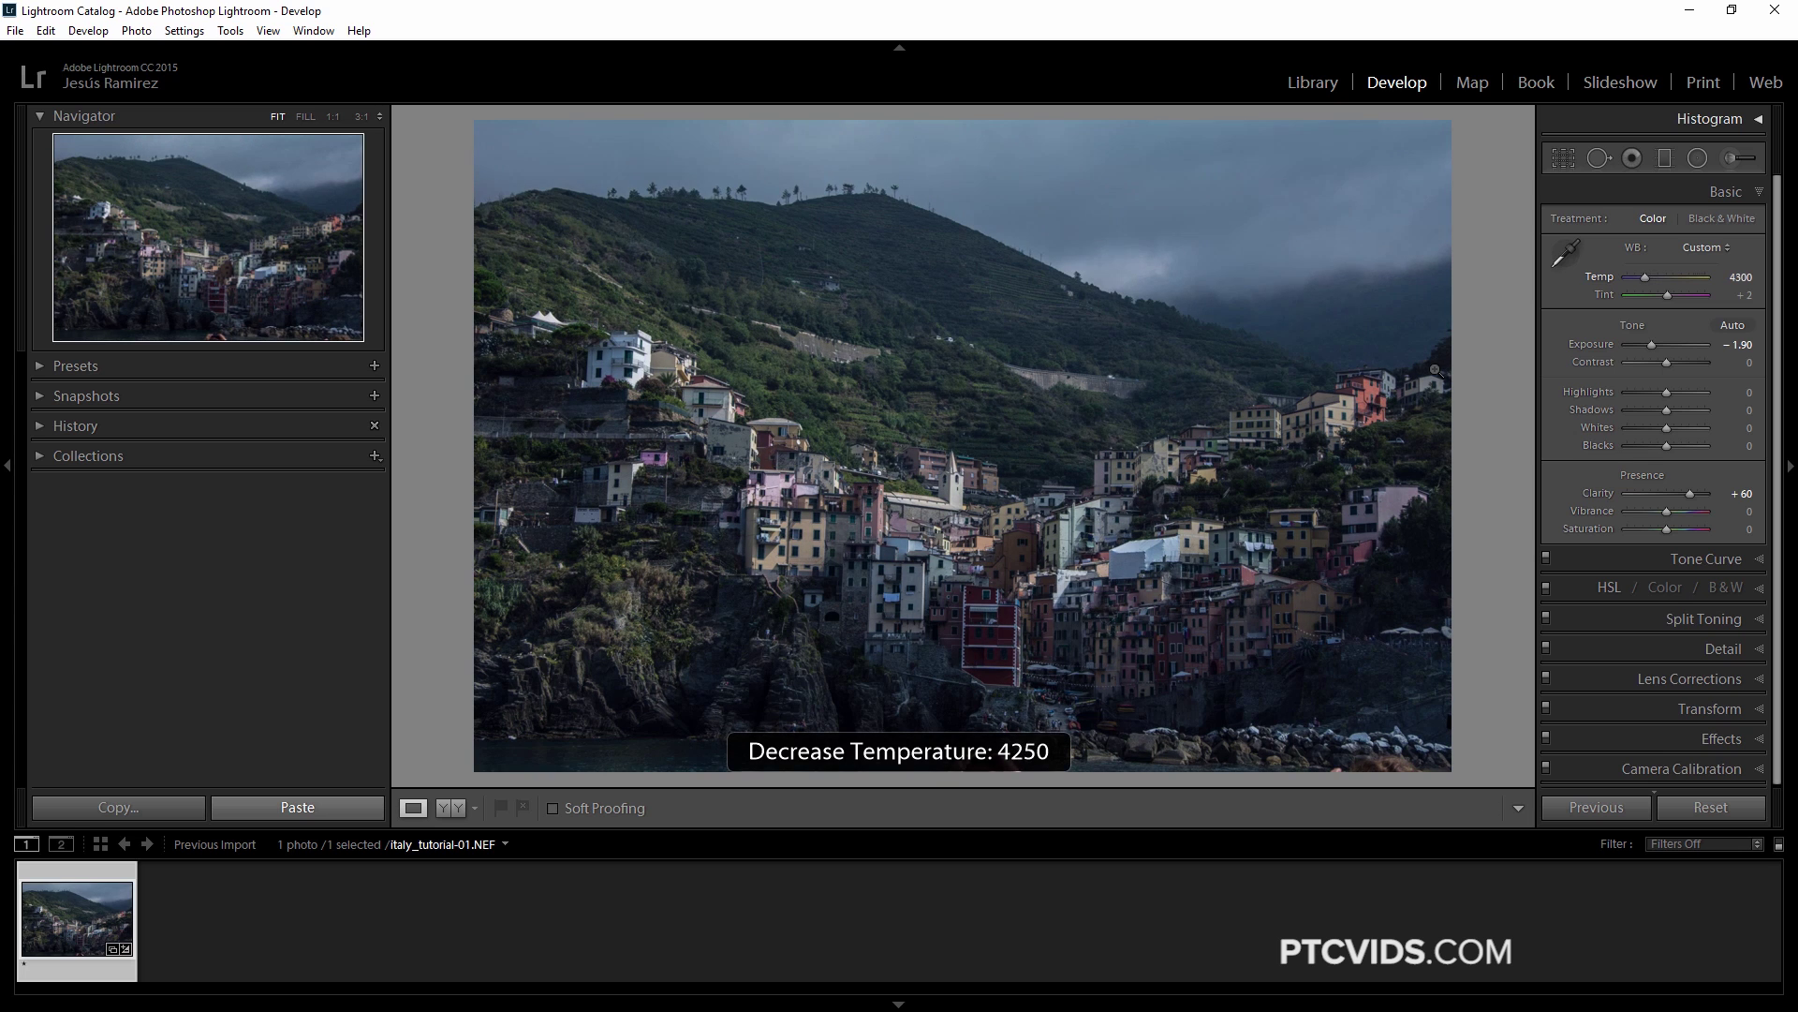
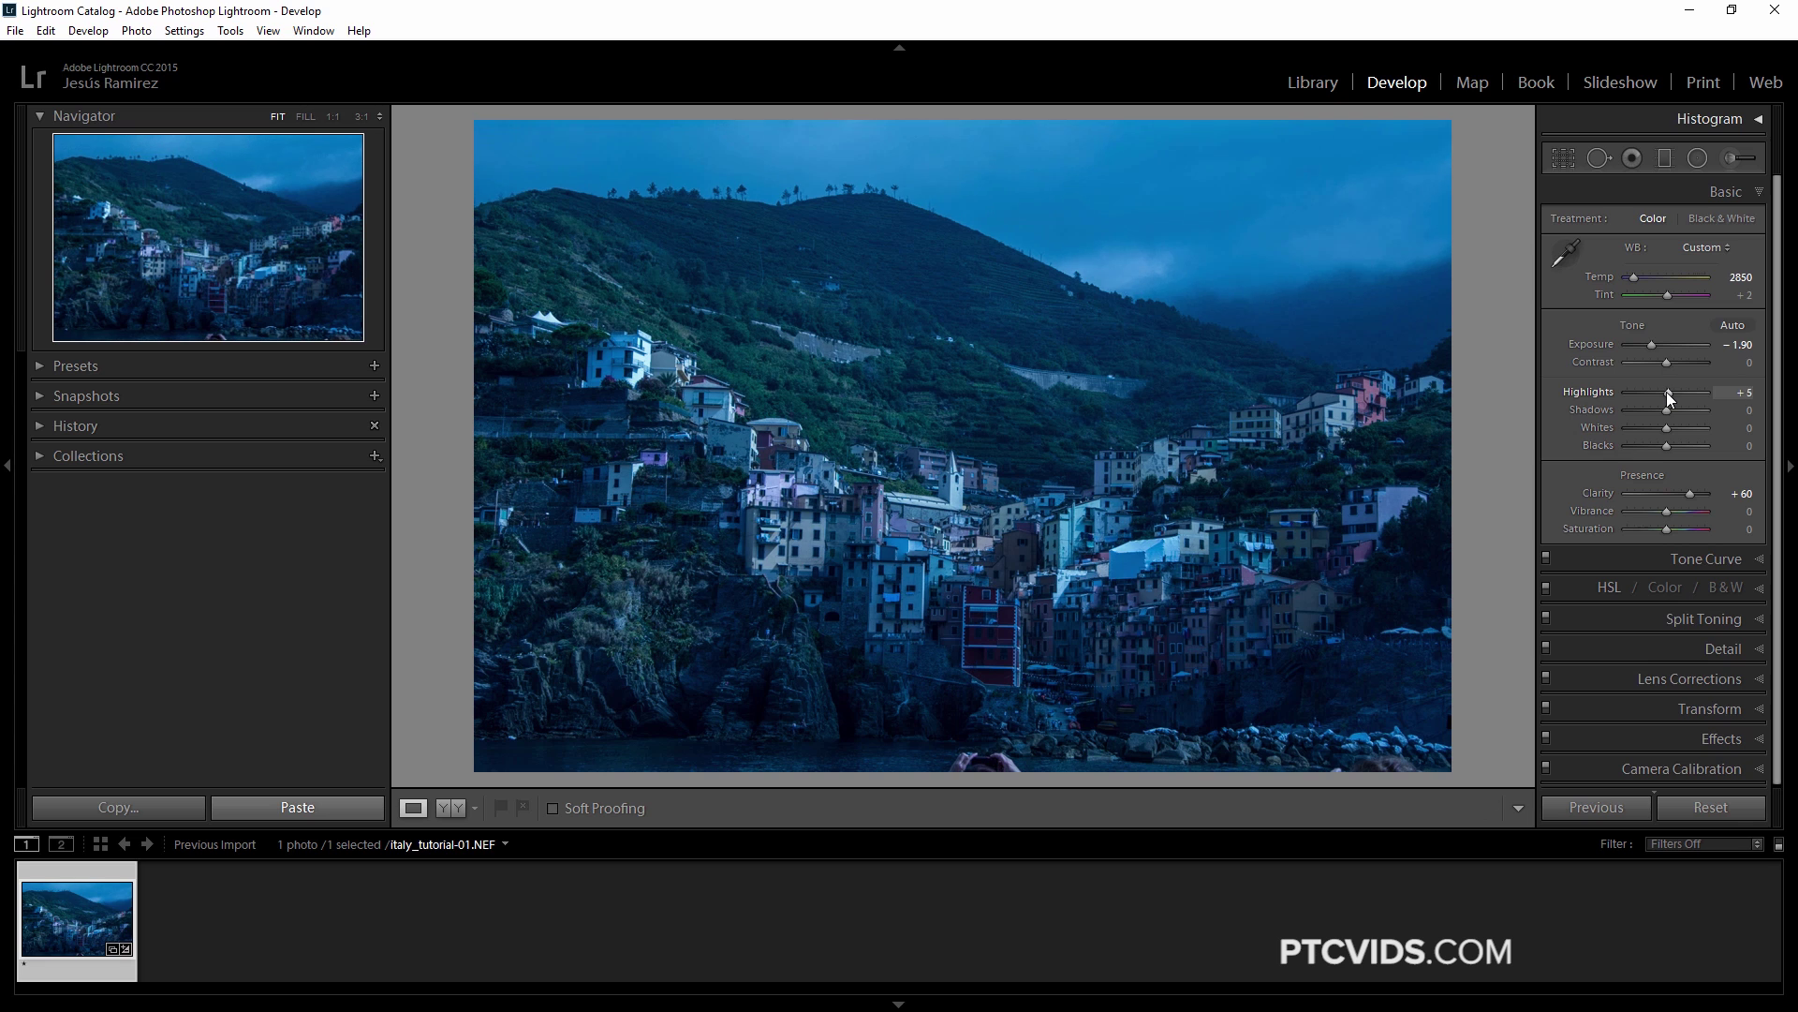
Display the histogram and lower Blacks to -55
key("Up")
key("ctrl+0")
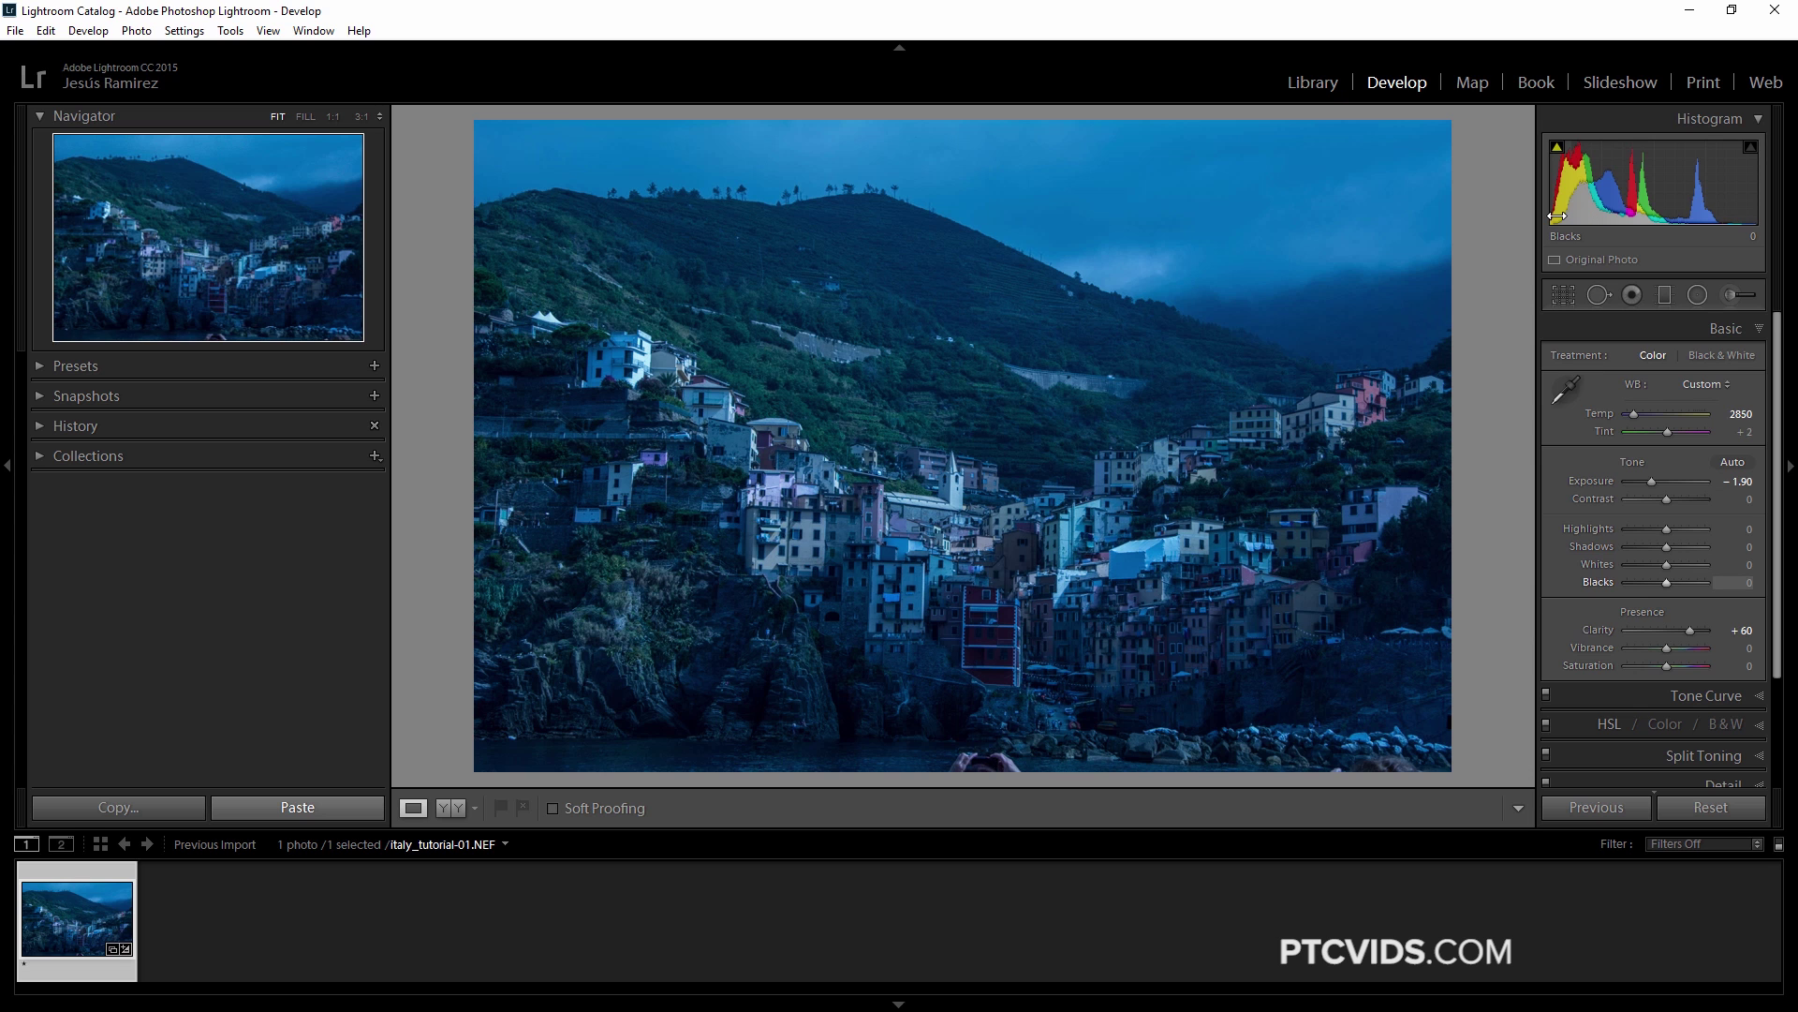
mouse_move(1557, 217)
left_mouse_down()
mouse_move(1634, 216)
mouse_move(1522, 216)
mouse_move(1569, 228)
left_mouse_up()
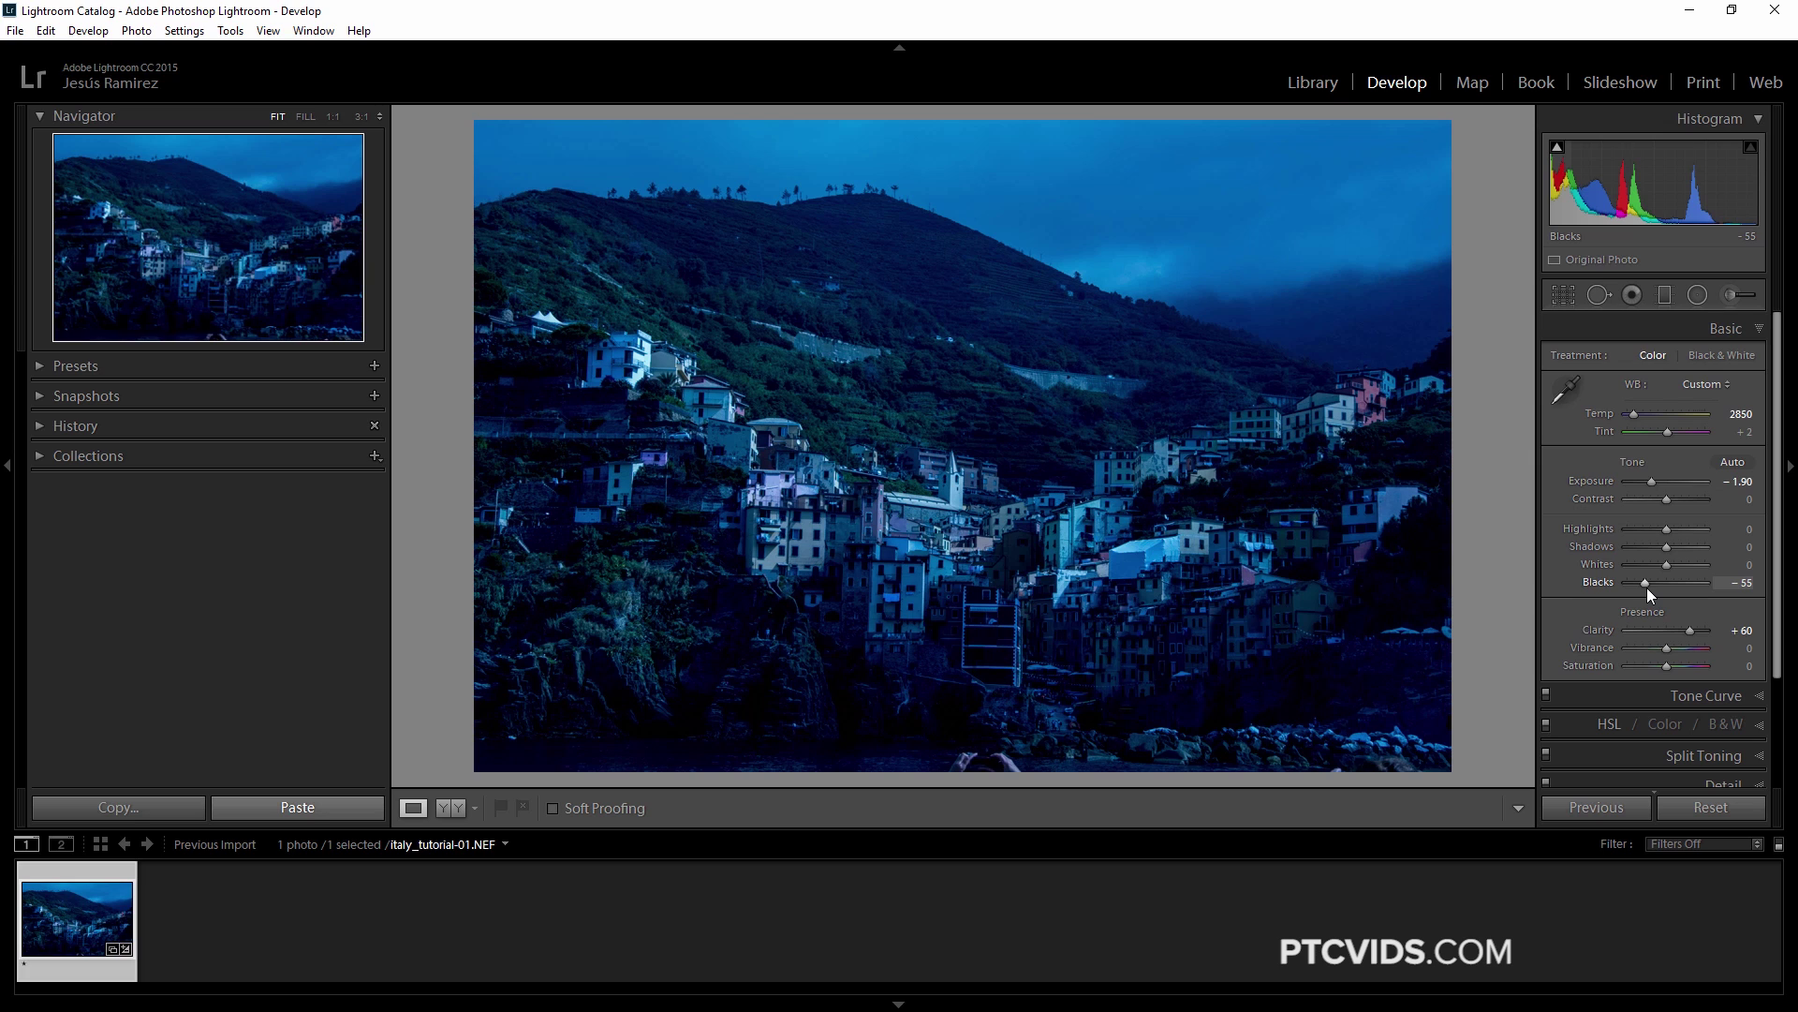
Collapse the Basic and Histogram sections, and briefly expand Camera Calibration before collapsing it again
left_click(1733, 329)
left_click(1734, 330)
left_click(1733, 329)
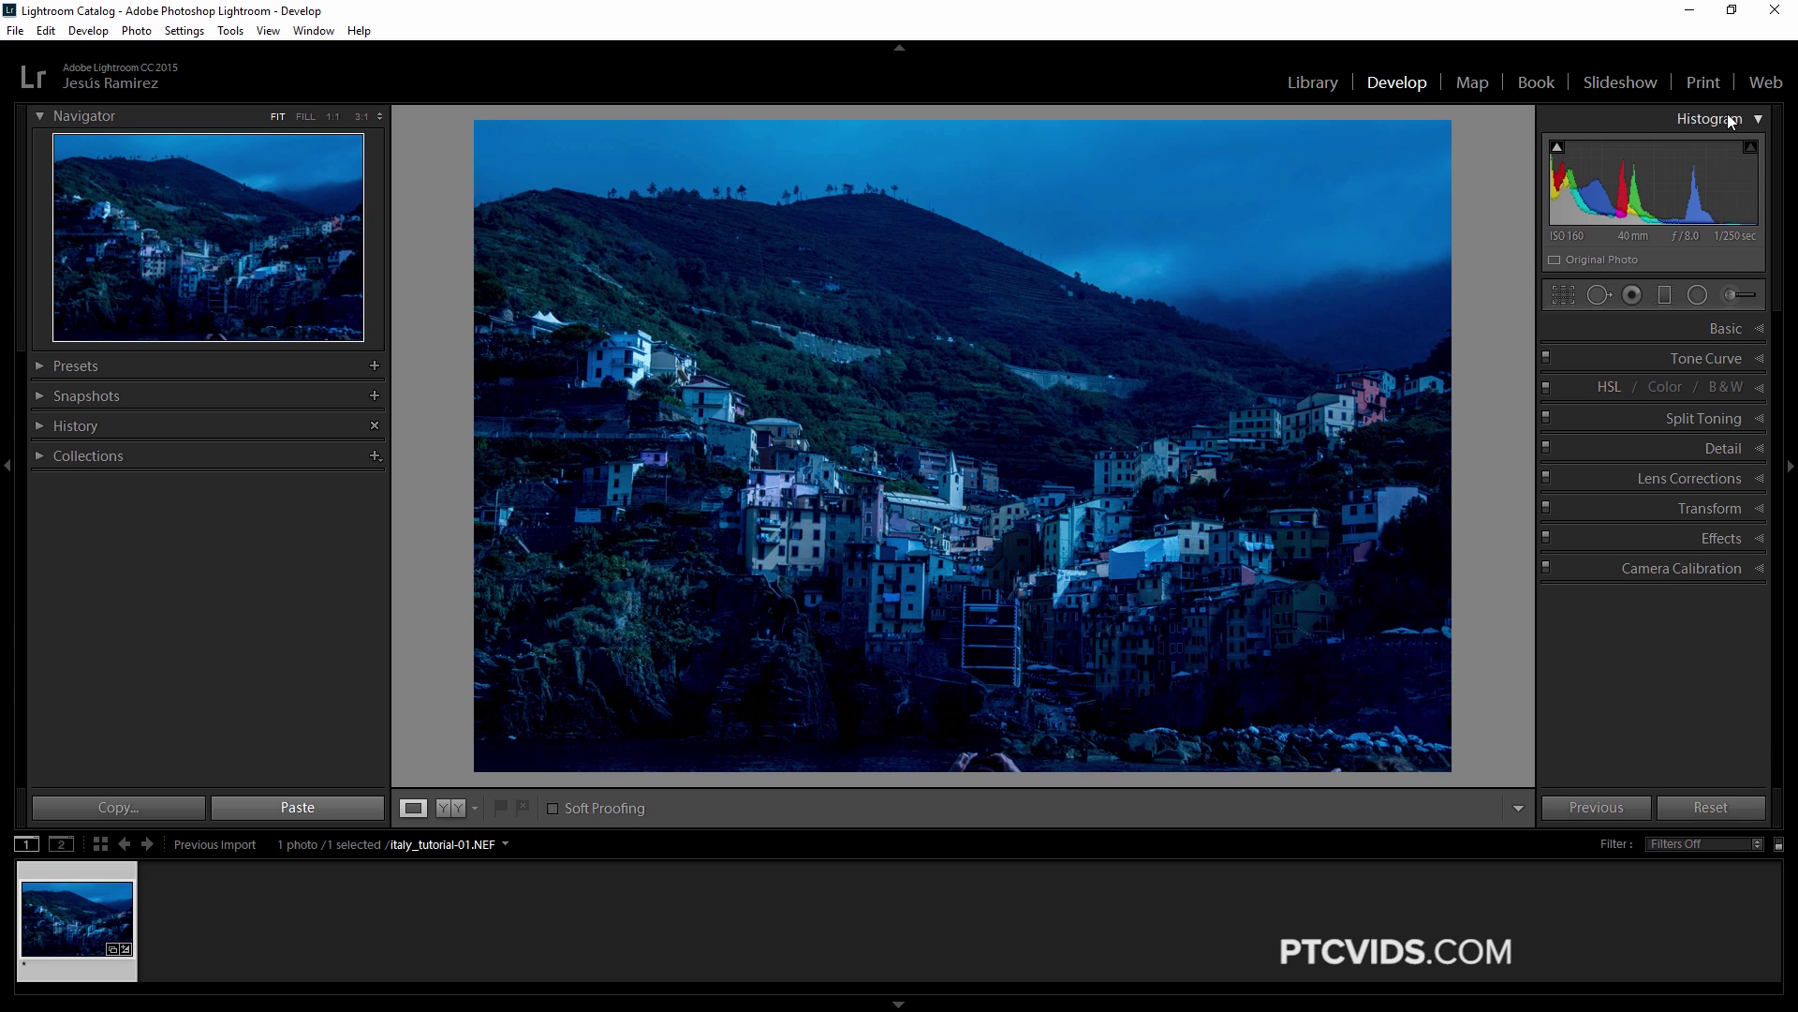
left_click(1761, 122)
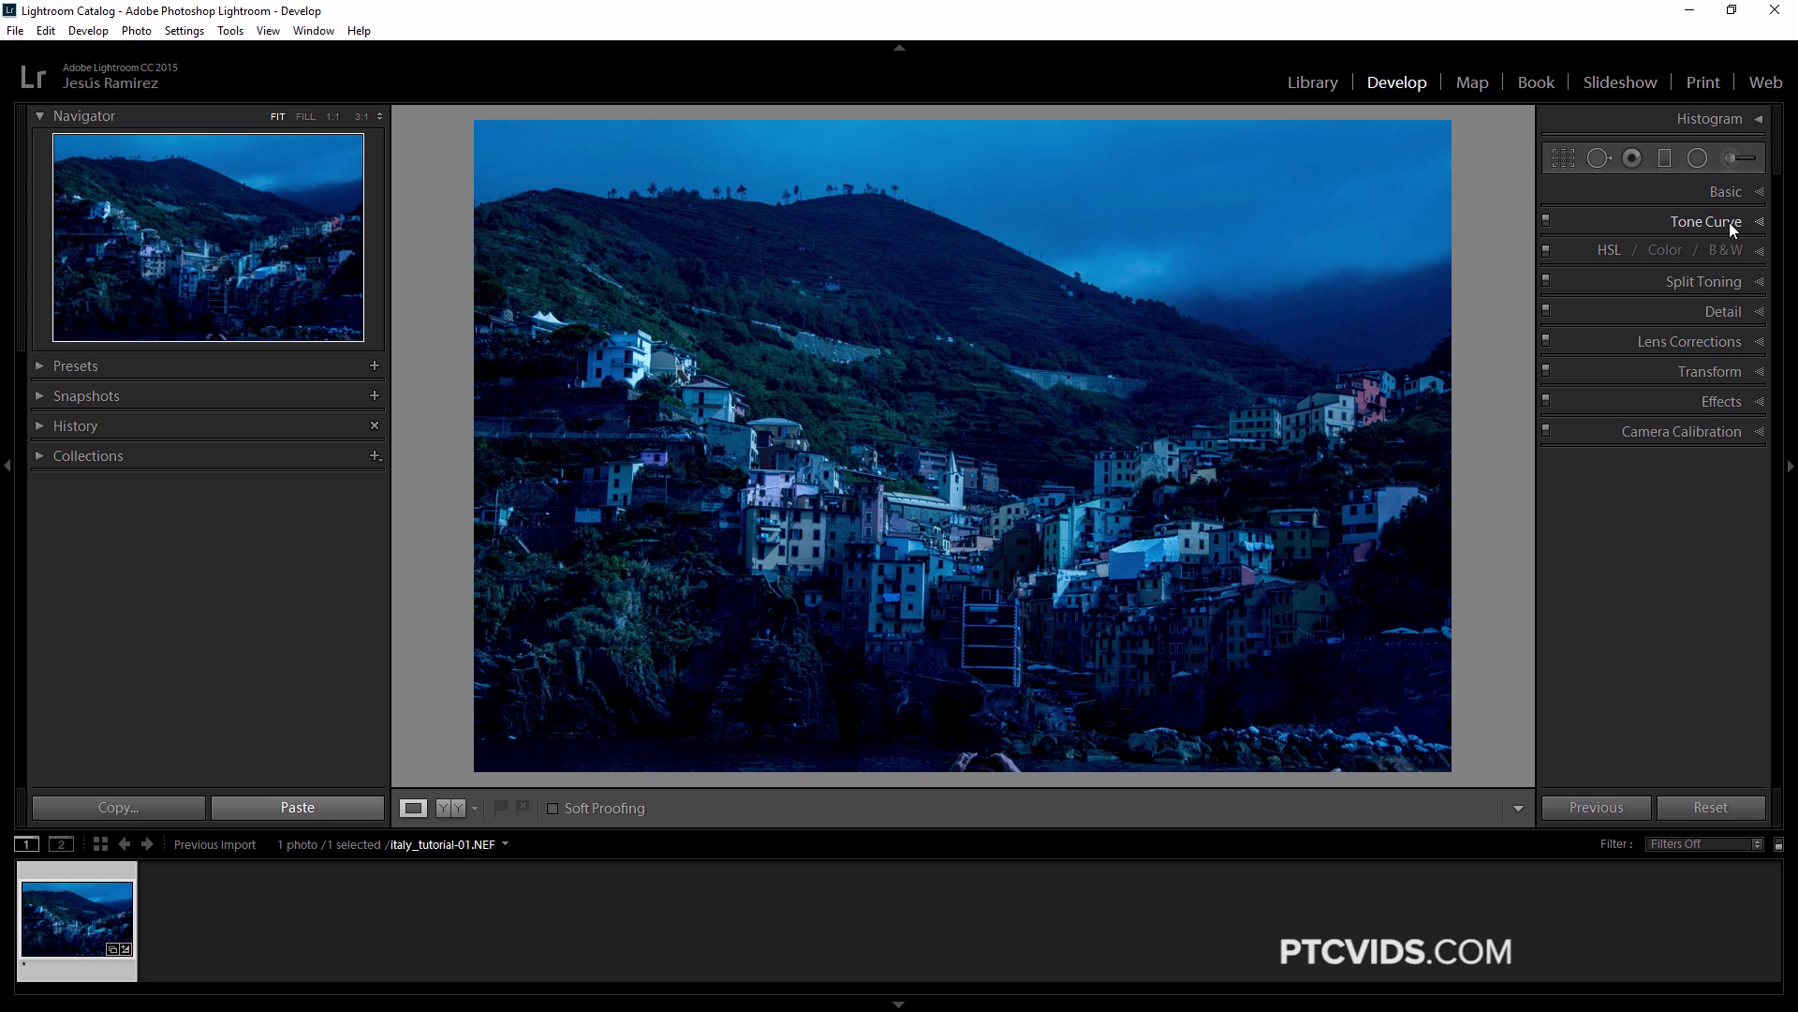
left_click(1707, 429)
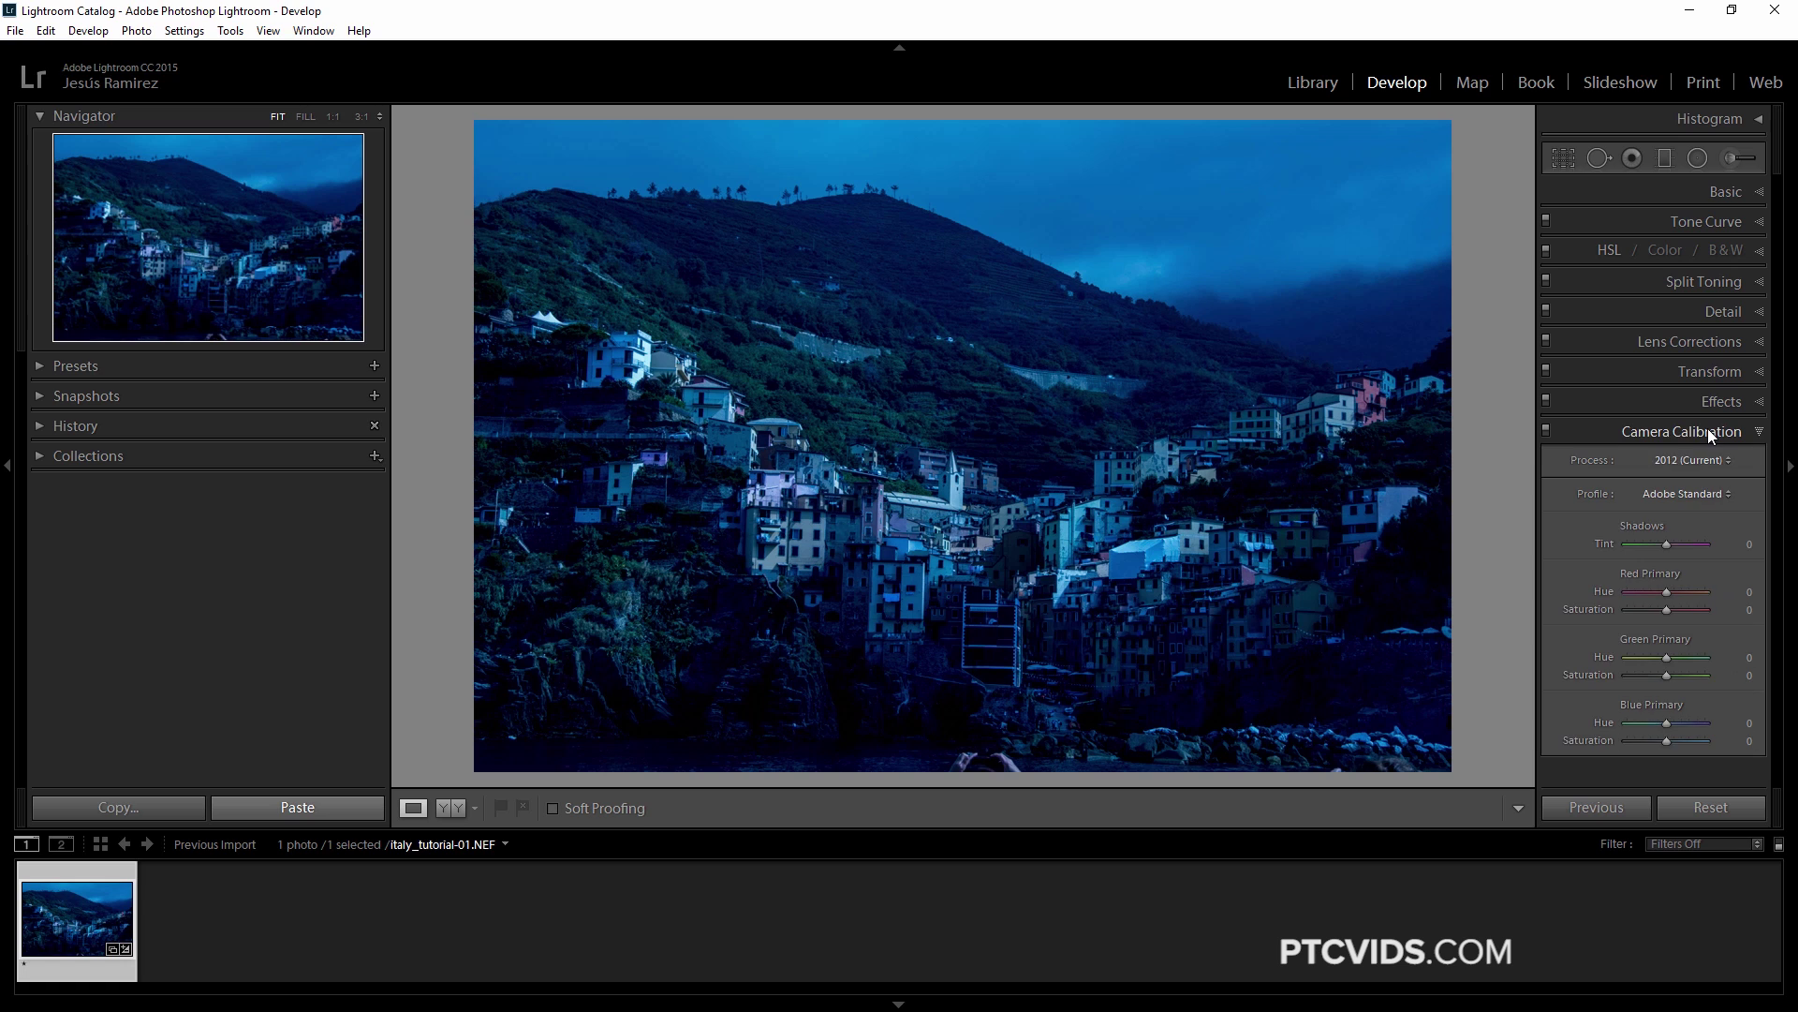
left_click(1707, 429)
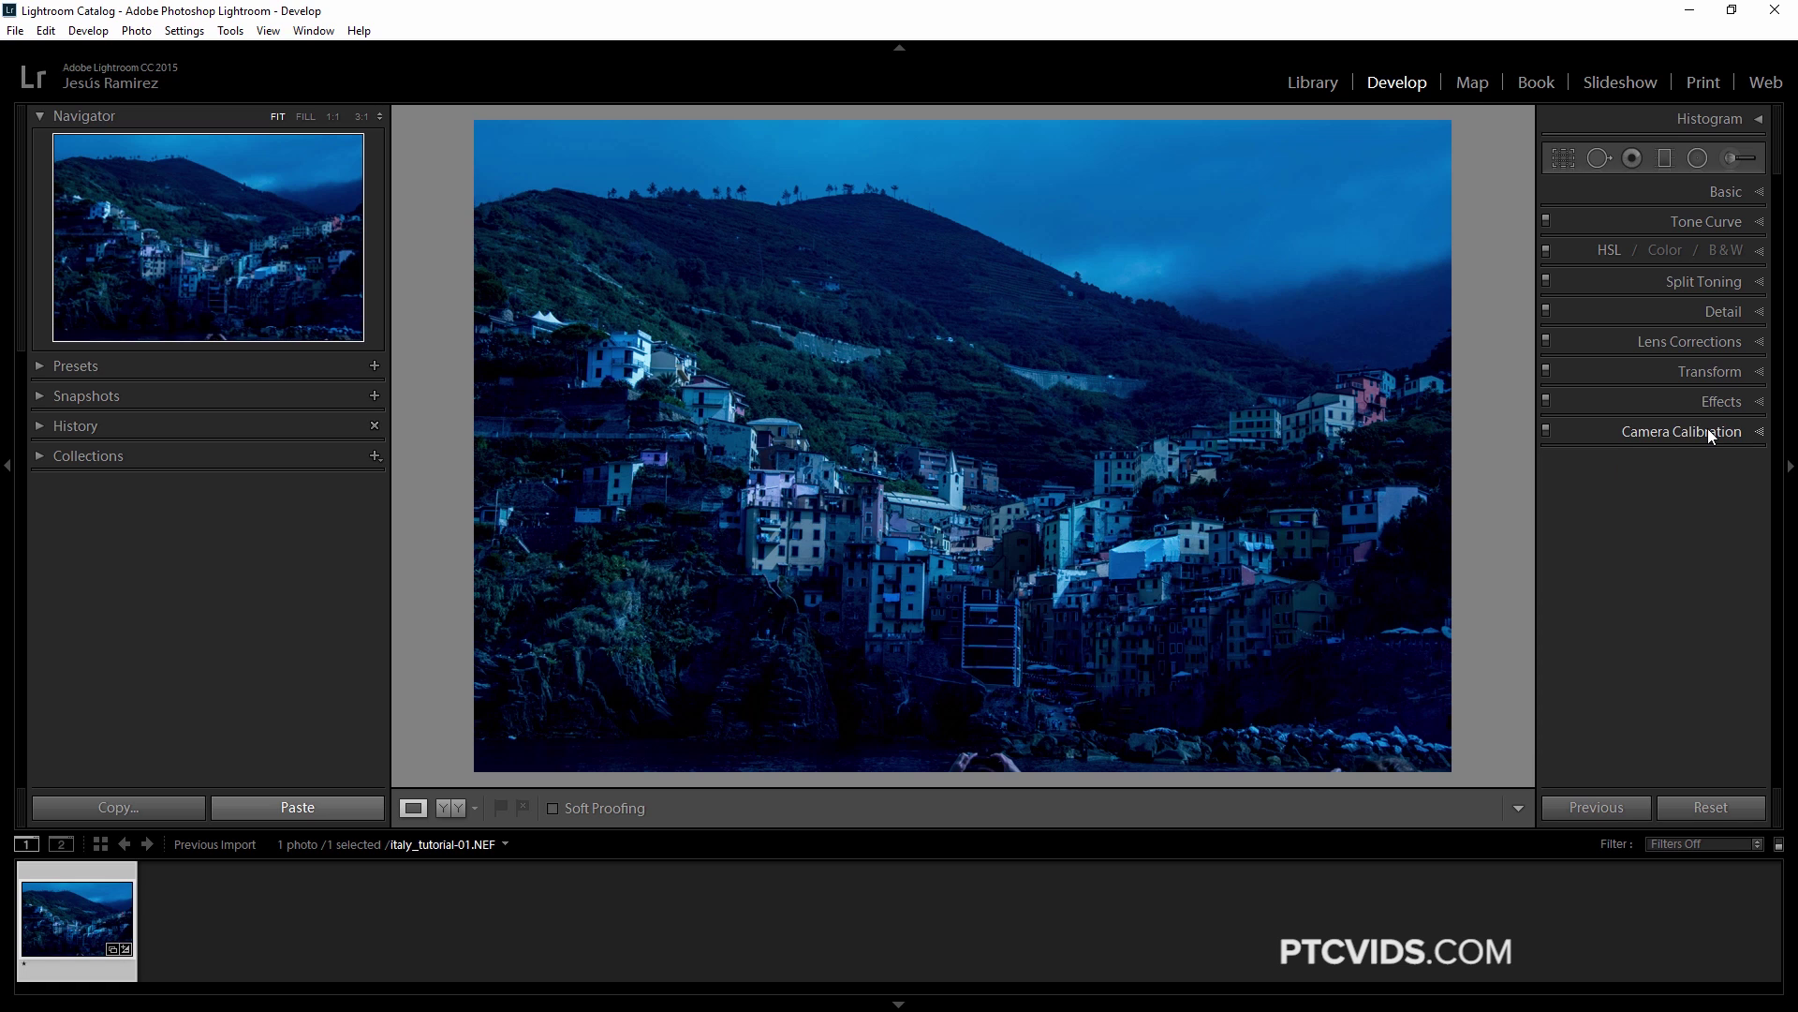
Enable Remove Chromatic Aberration and Enable Profile Corrections under Lens Corrections, and collapse that section
key("ctrl+6")
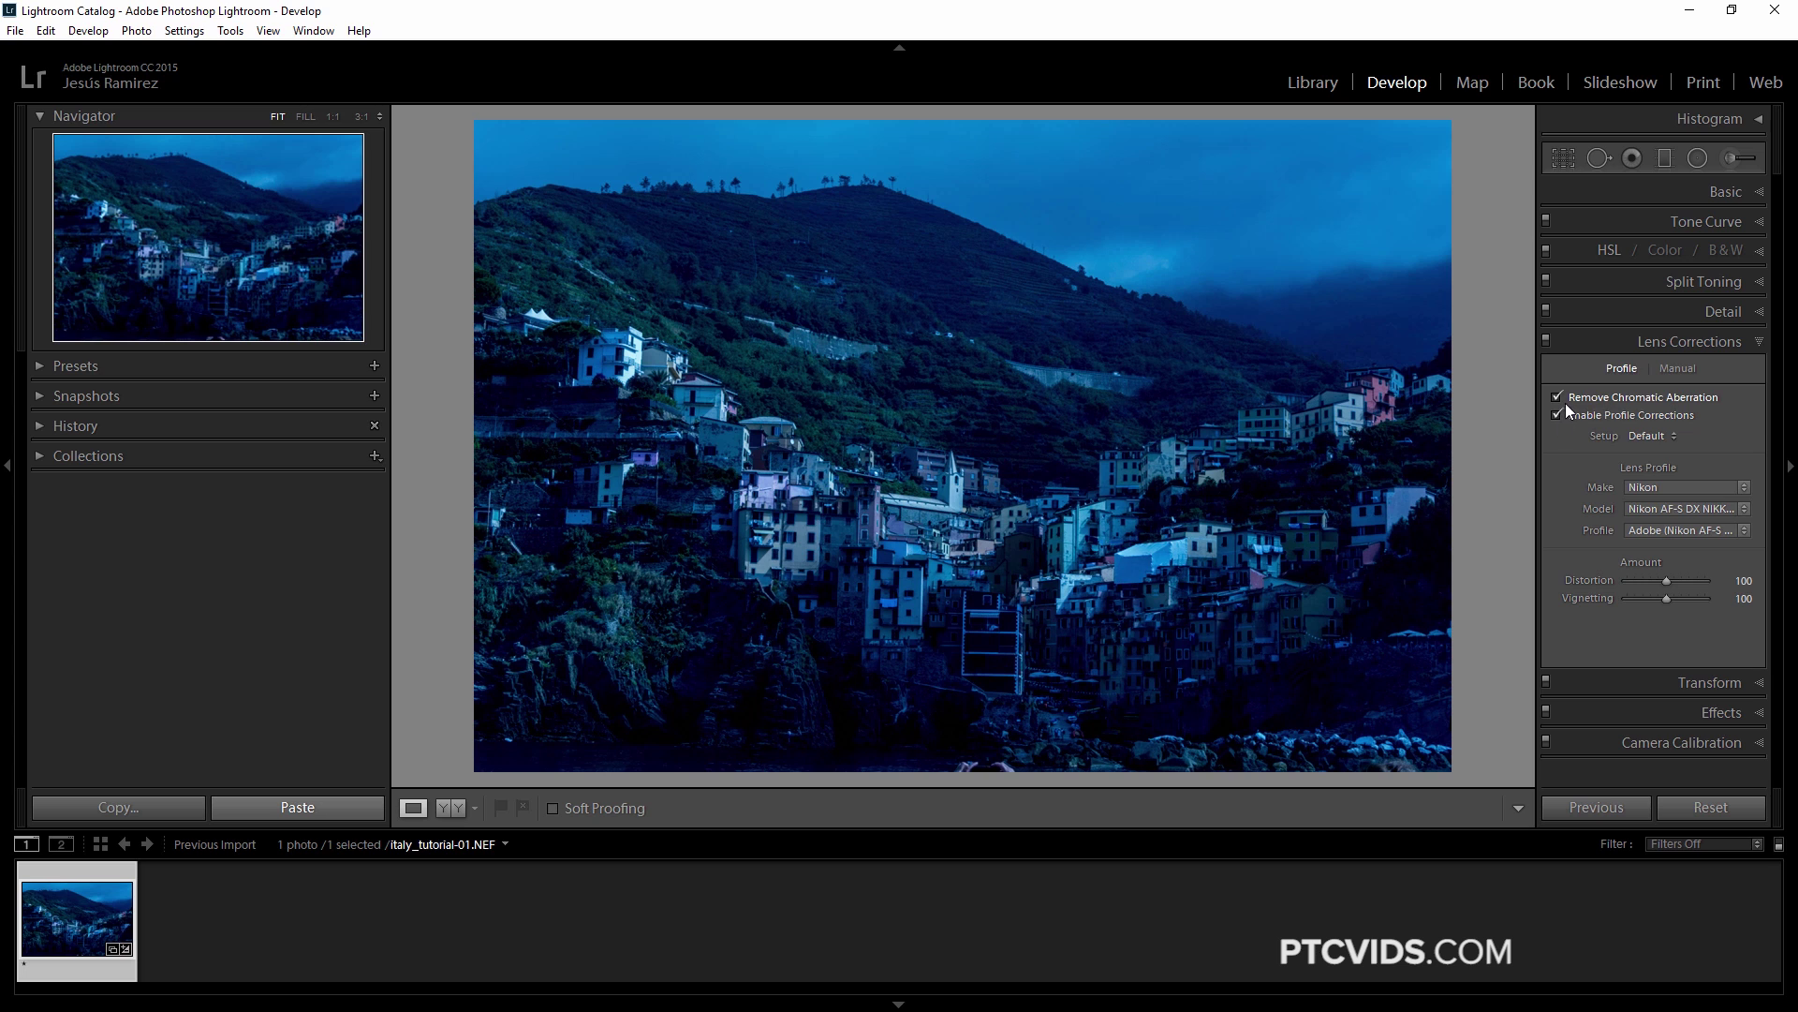
key("ctrl+6")
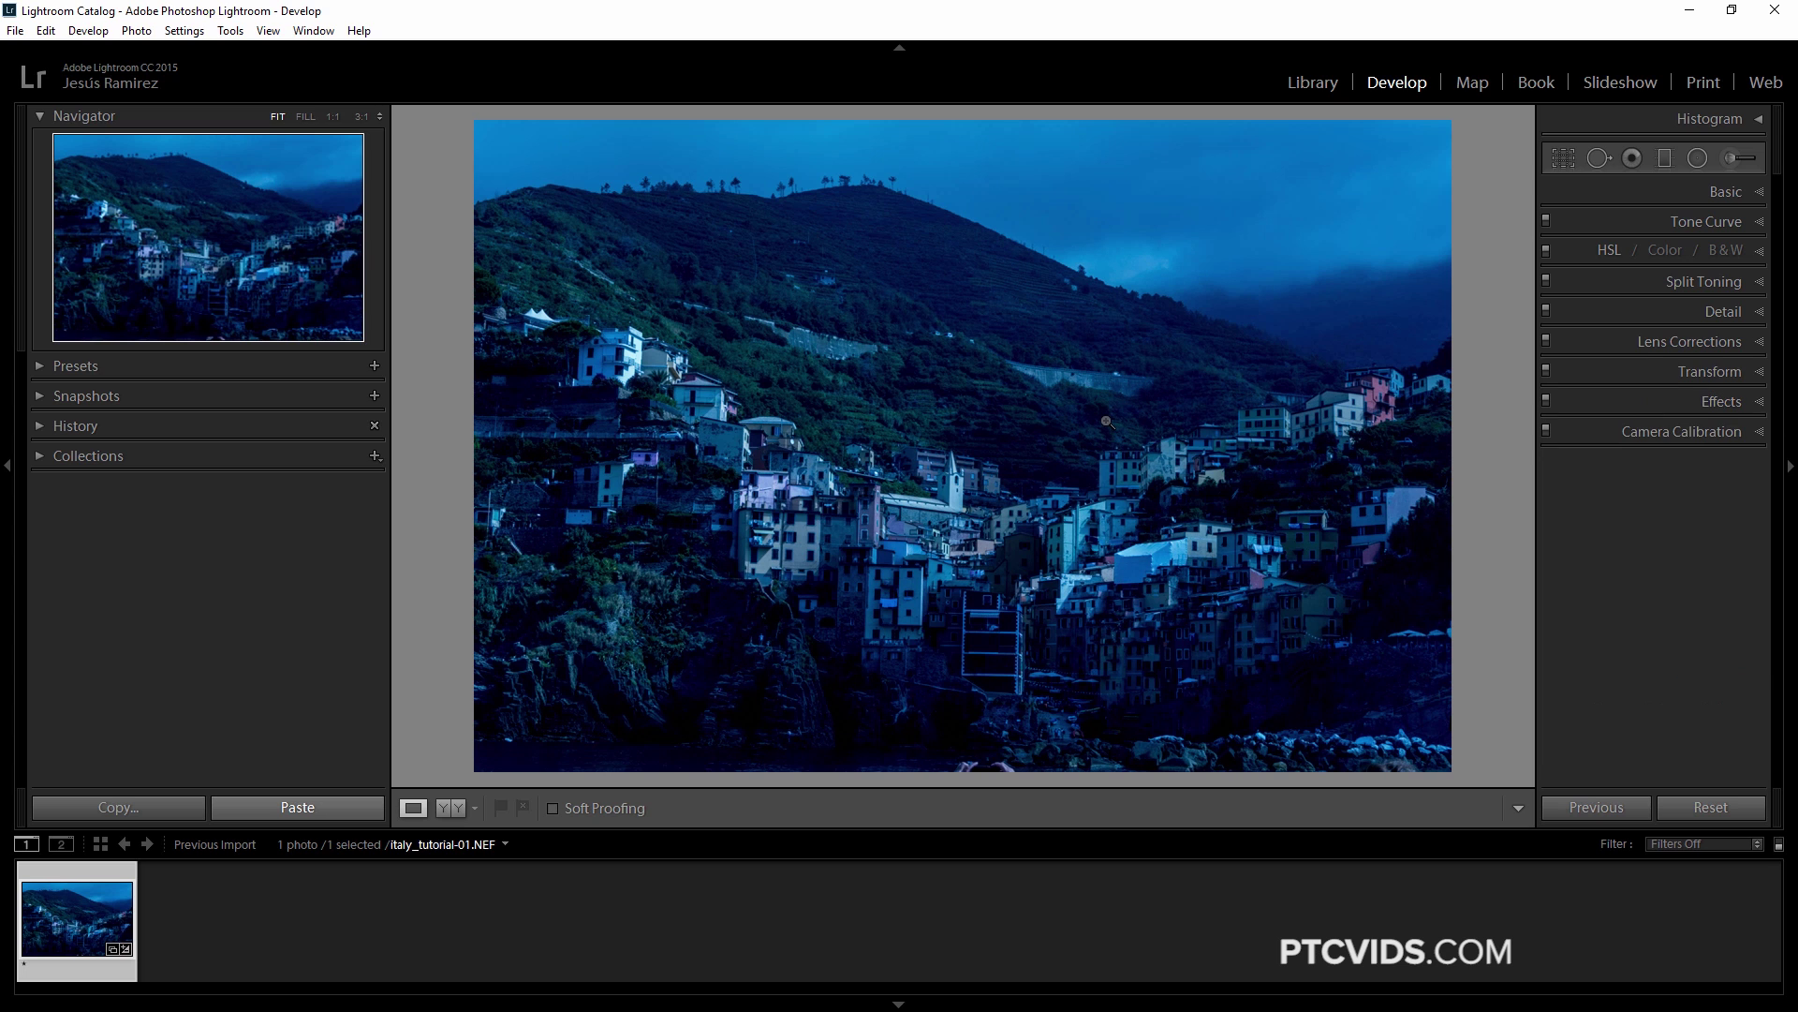
Switch to Photoshop and create a new 1920 by 1080 pixel document at 72 pixels/inch with a white background
key("super+Tab")
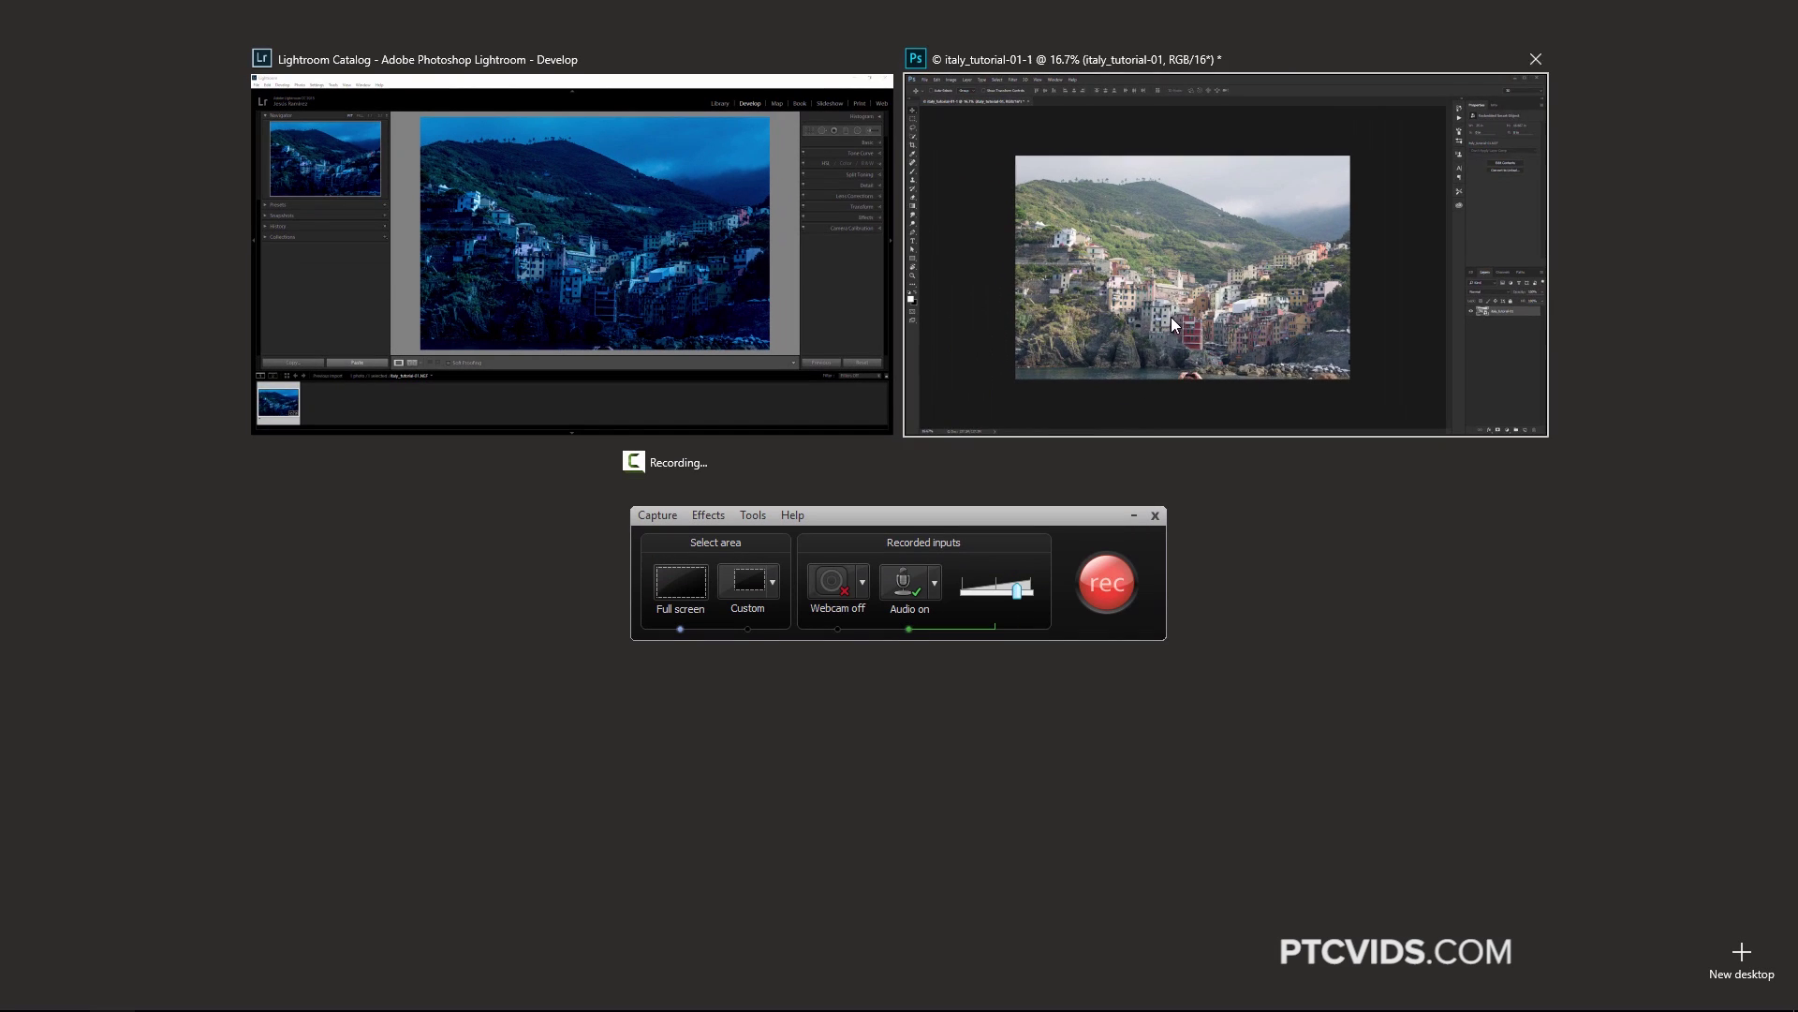
left_click(1178, 313)
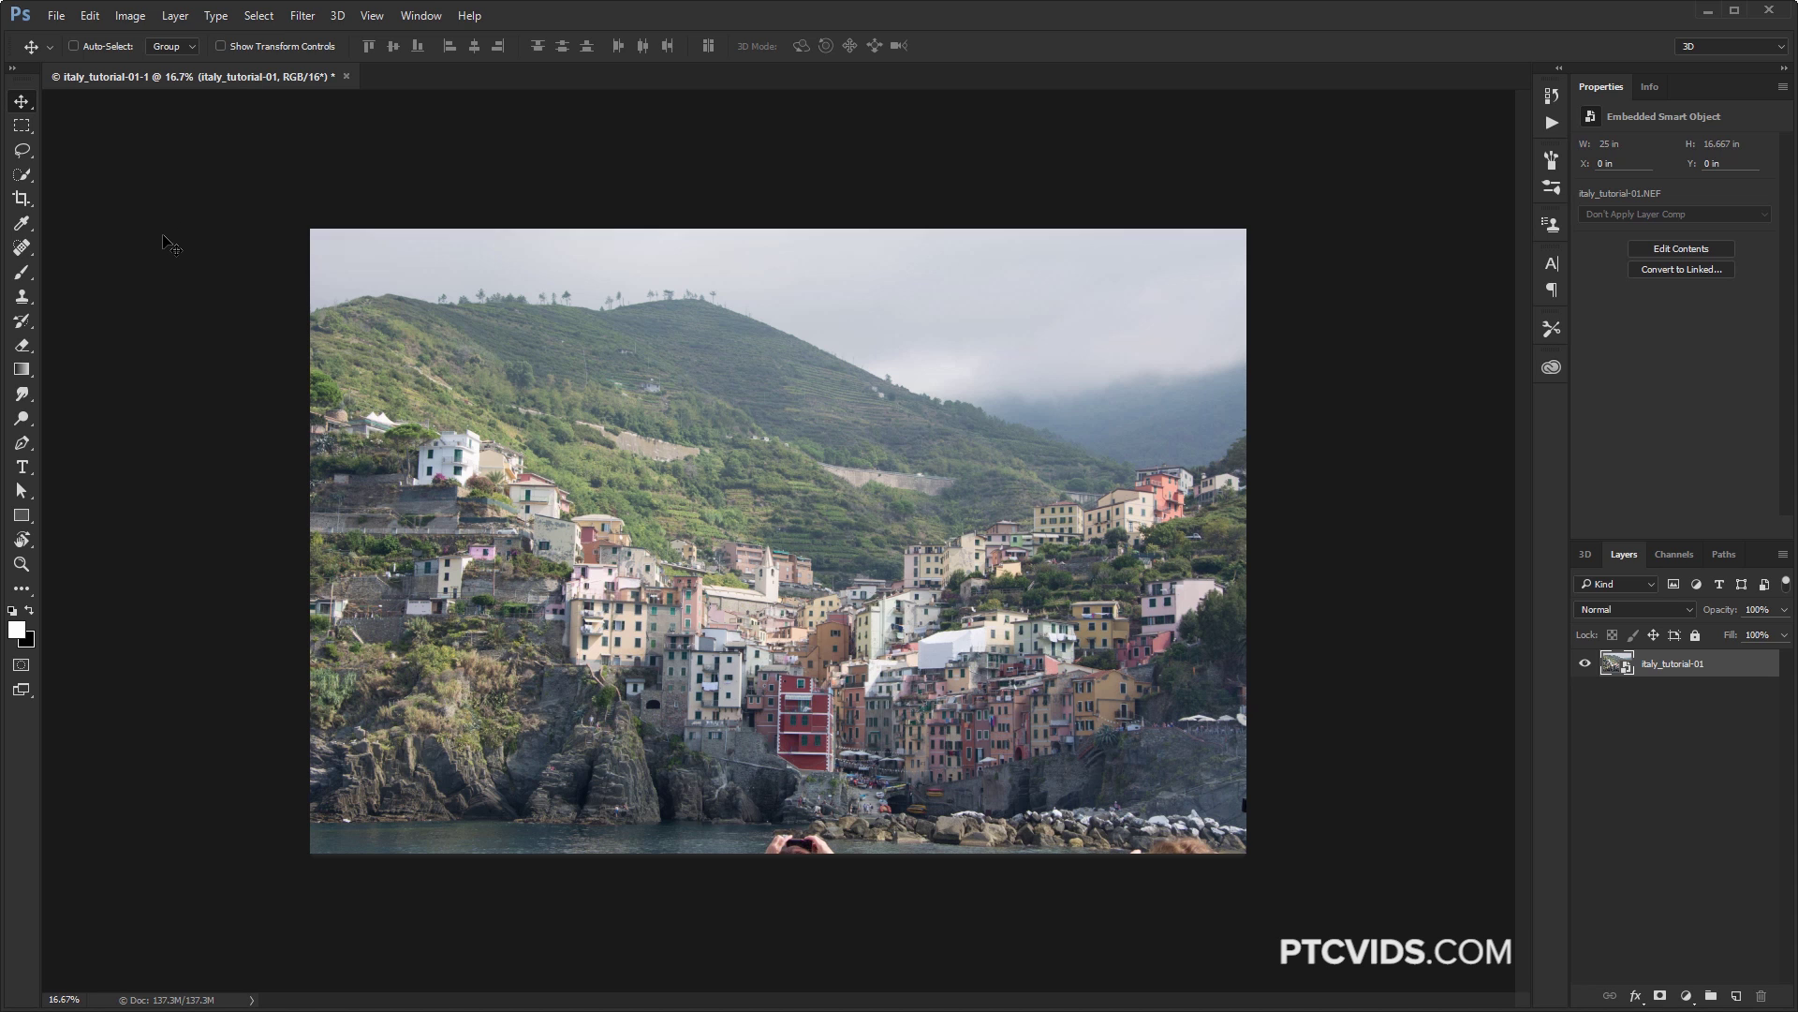
left_click(56, 15)
left_click(75, 27)
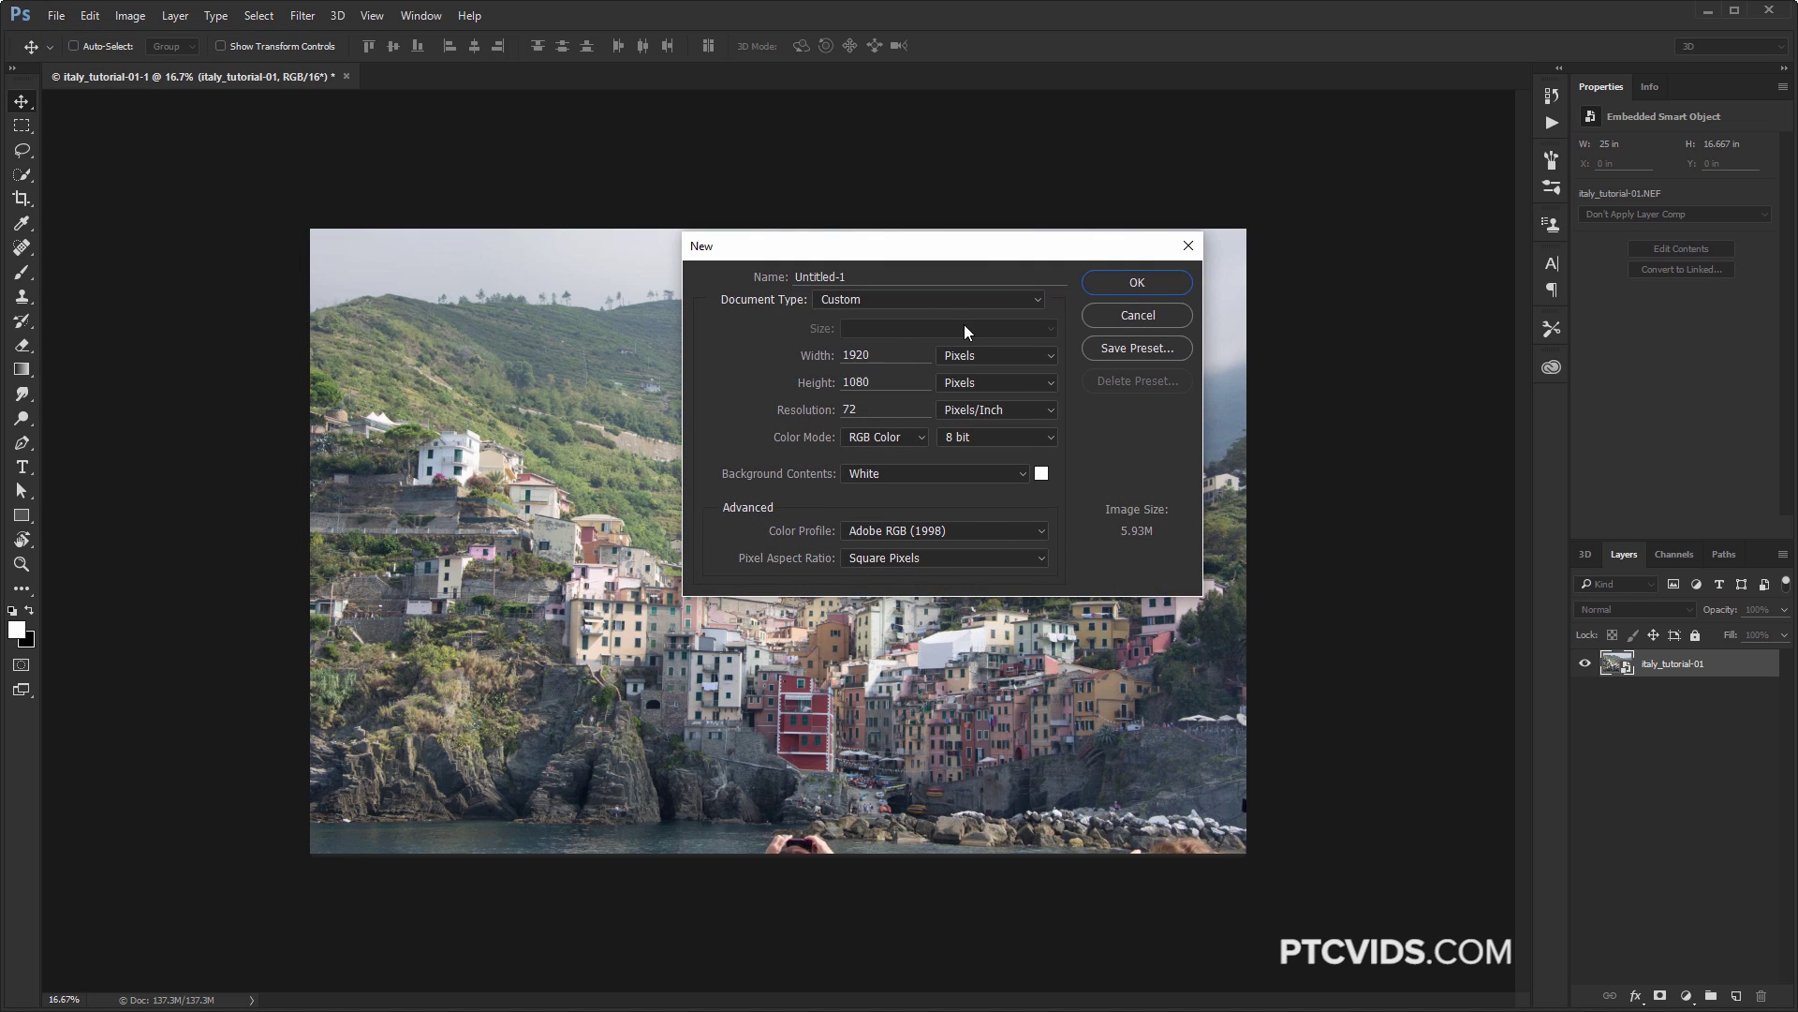
left_click(1136, 282)
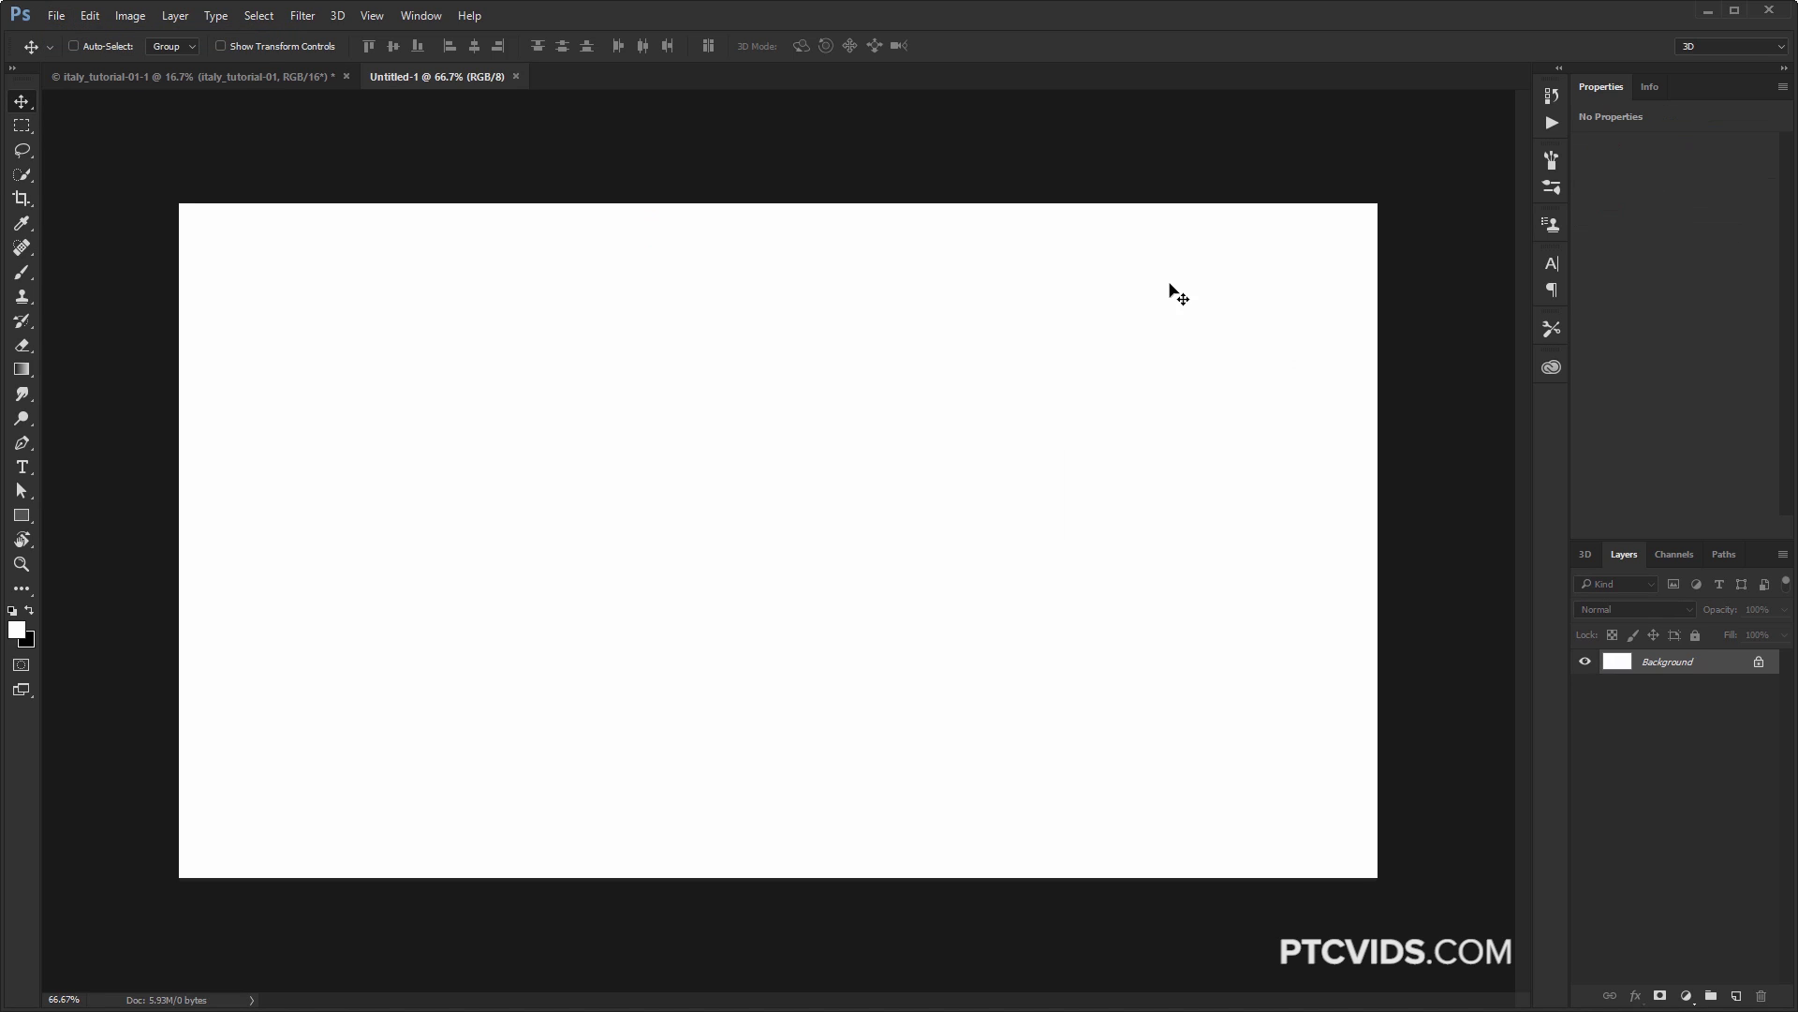
Place italy_tutorial-01.NEF as a linked smart object with unchanged raw settings, and enlarge it past the canvas edges to about 27.7 in wide
left_click(58, 17)
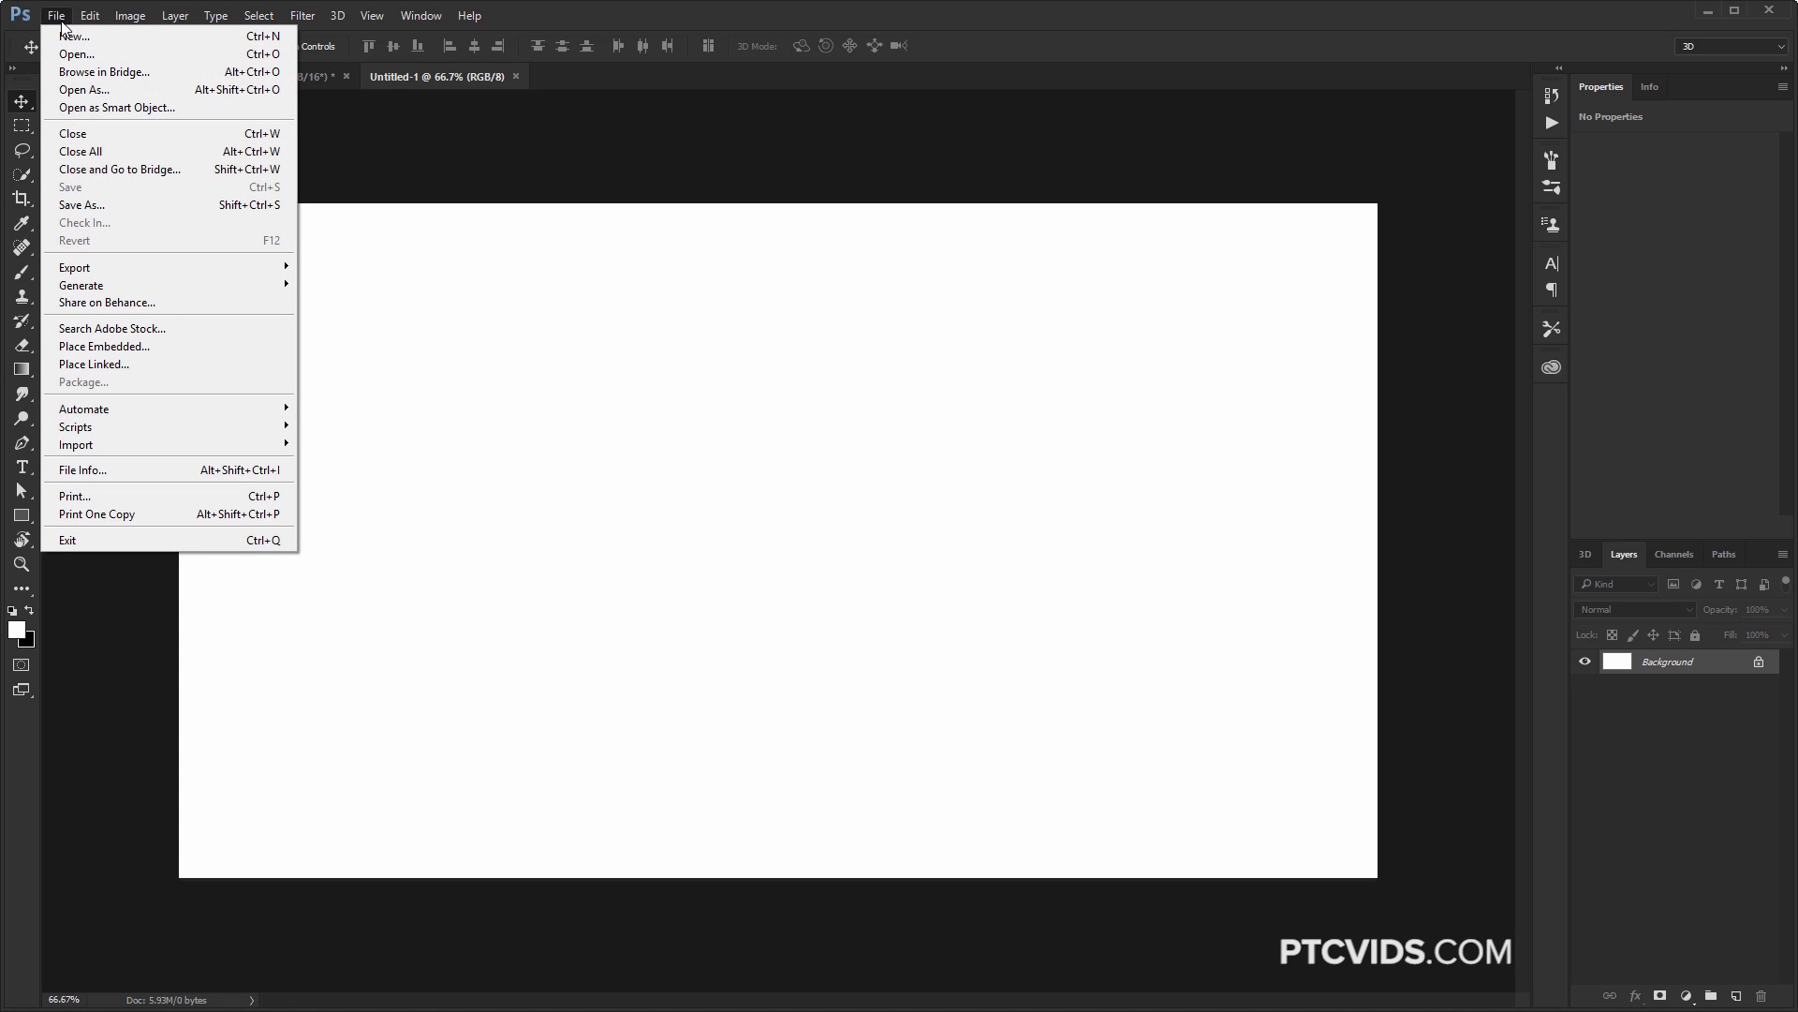
left_click(120, 364)
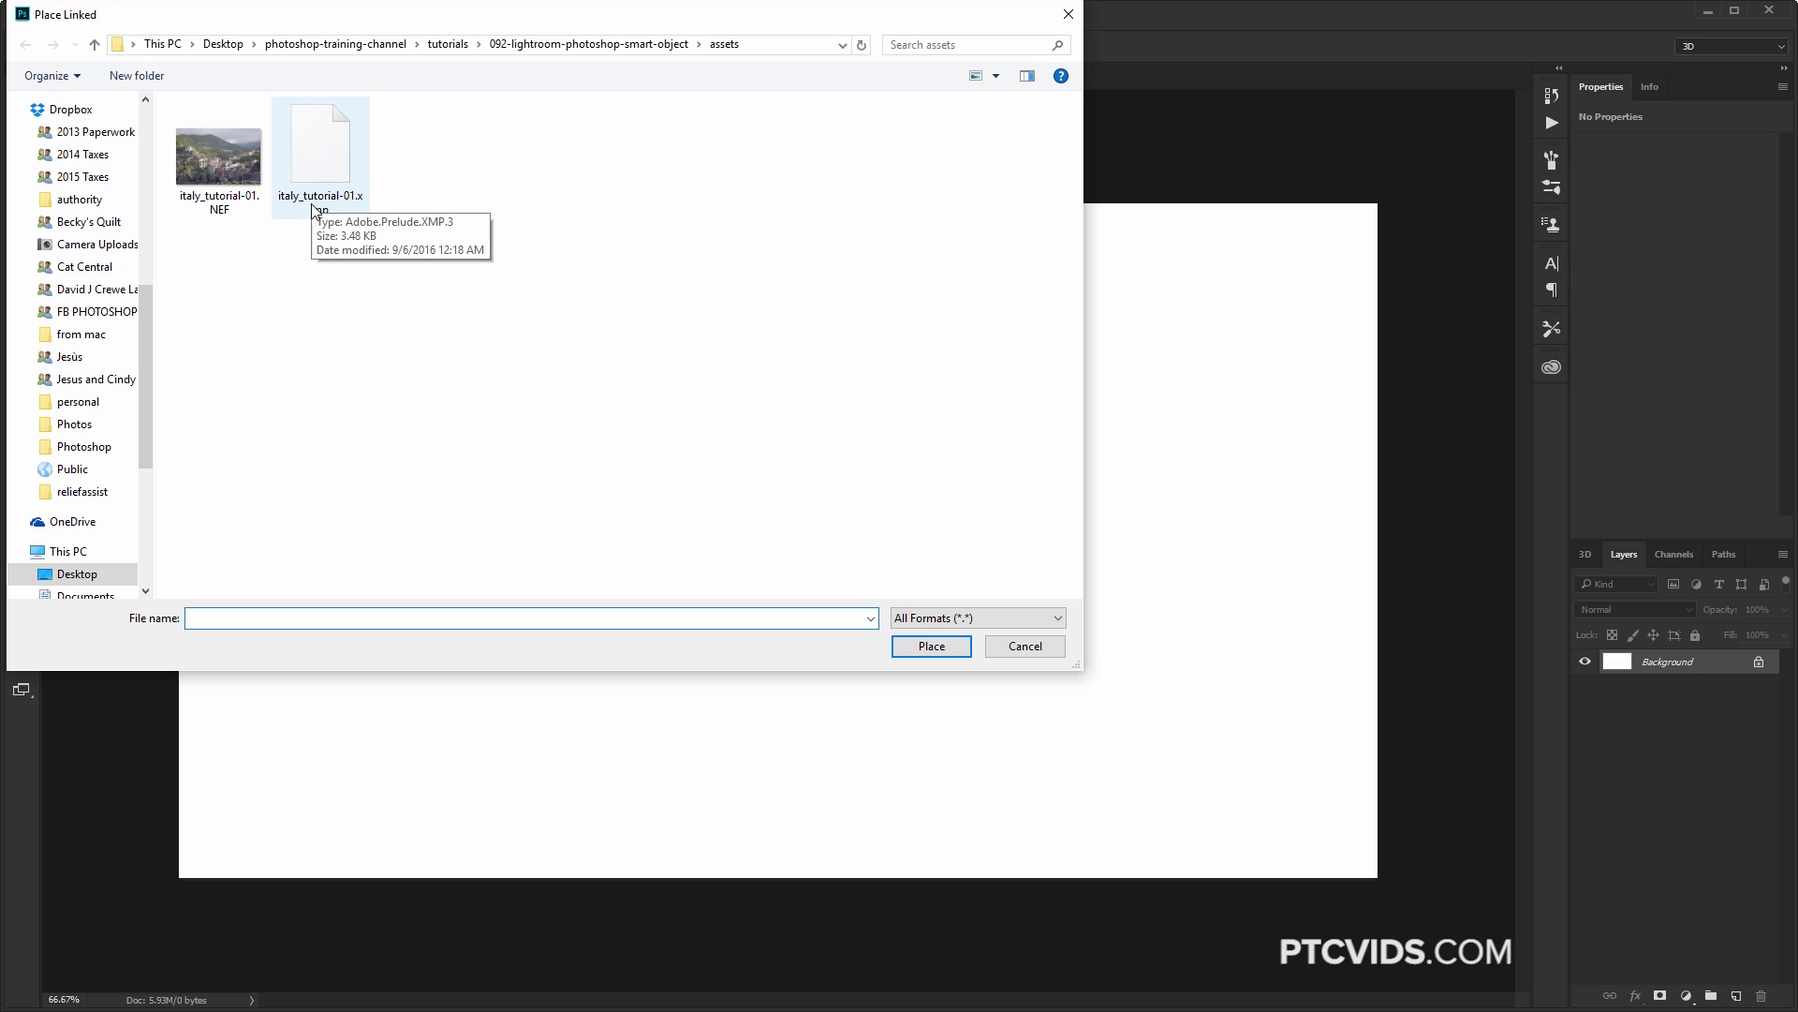
left_click(223, 178)
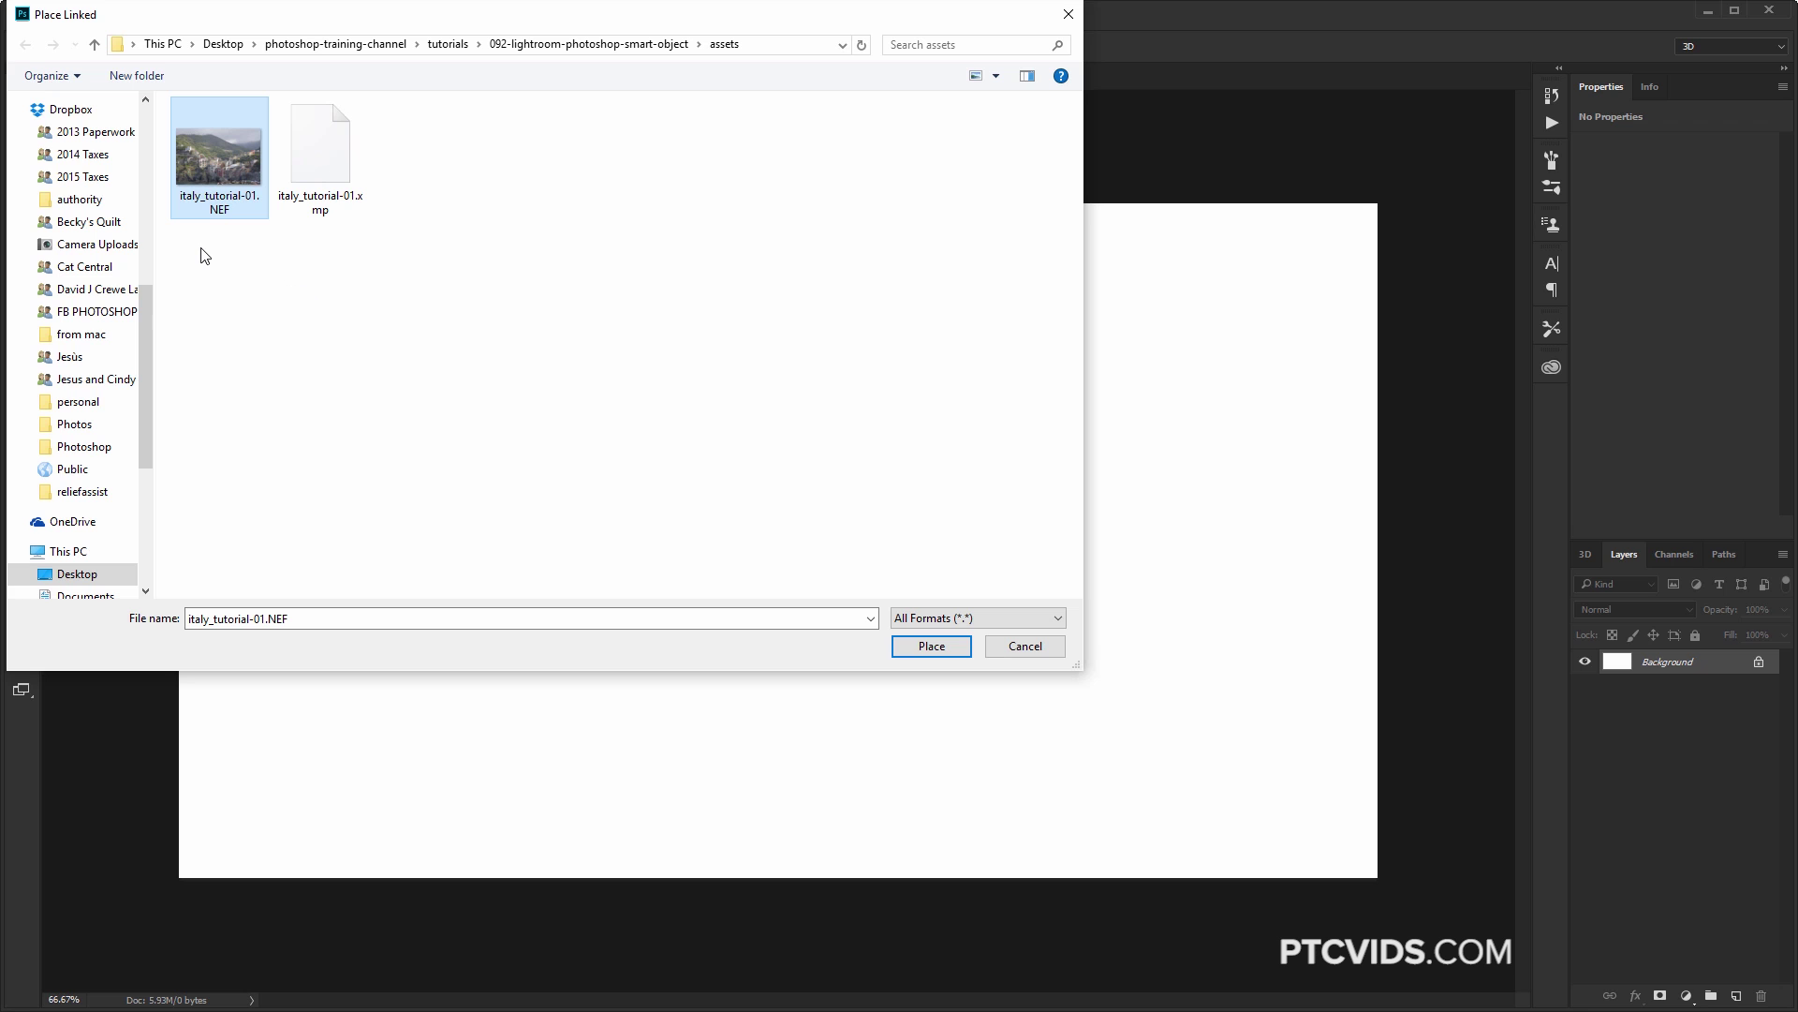
left_click(951, 650)
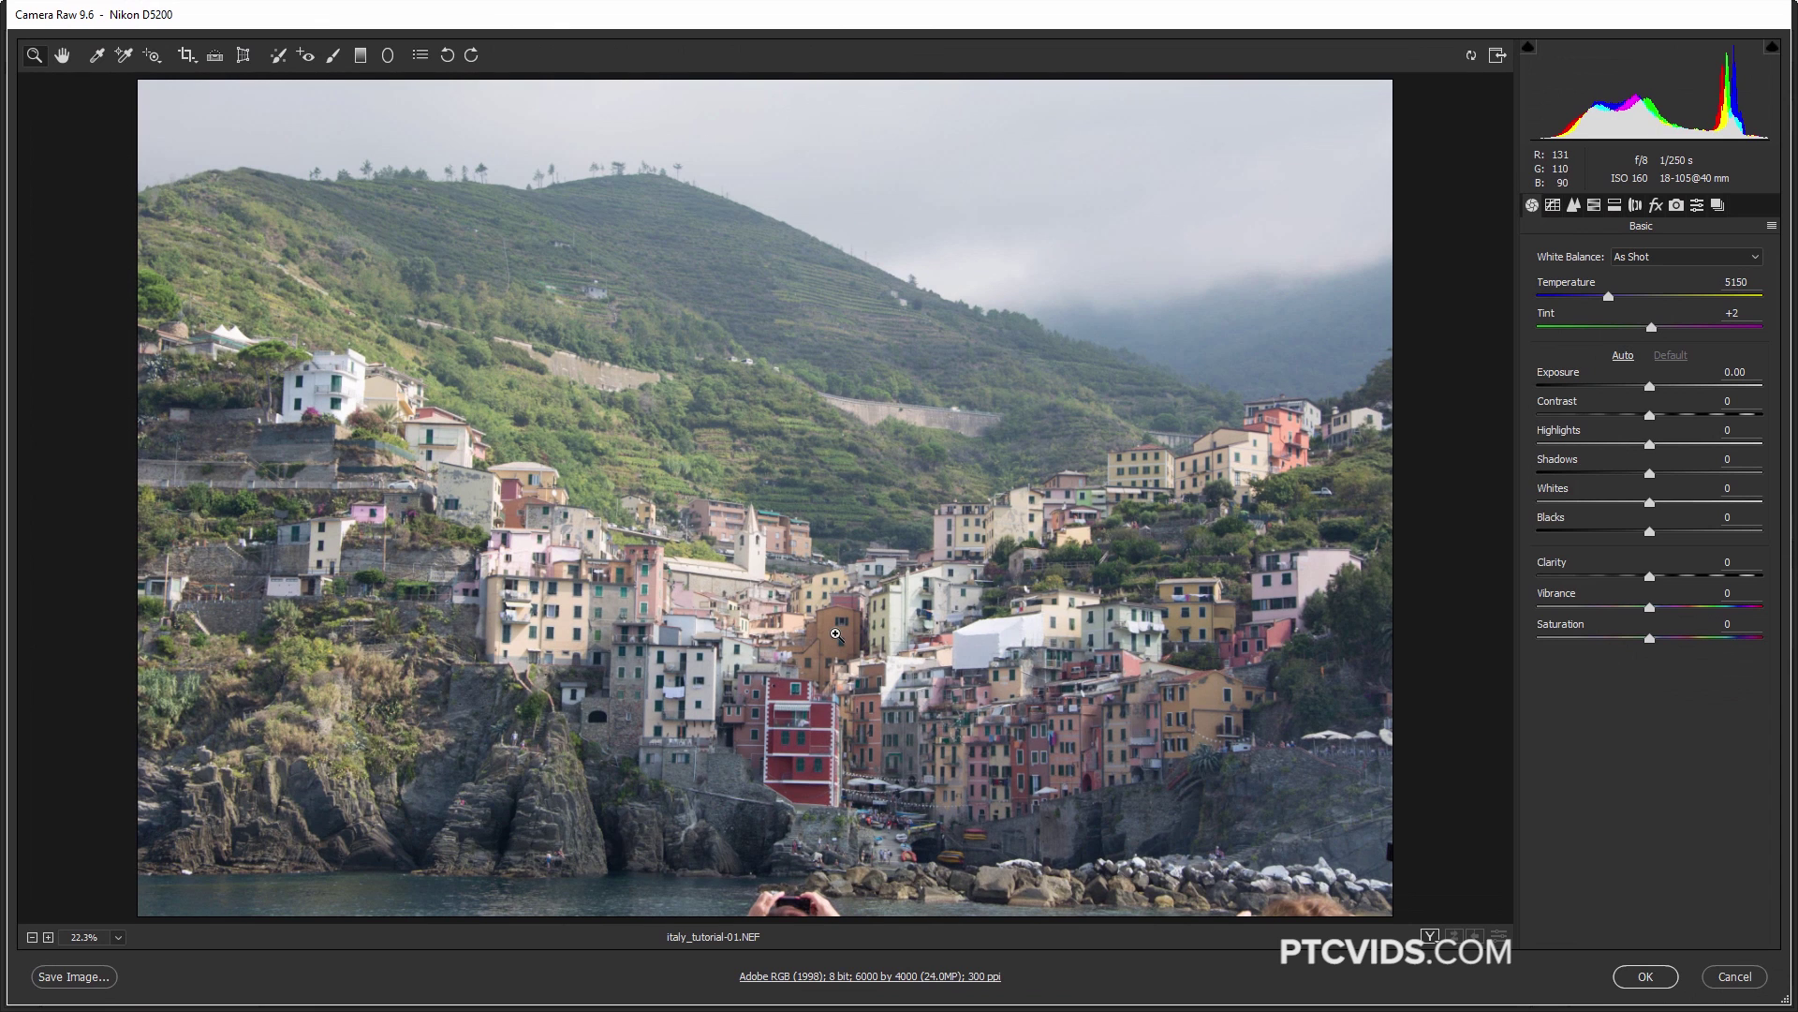
left_click(1650, 977)
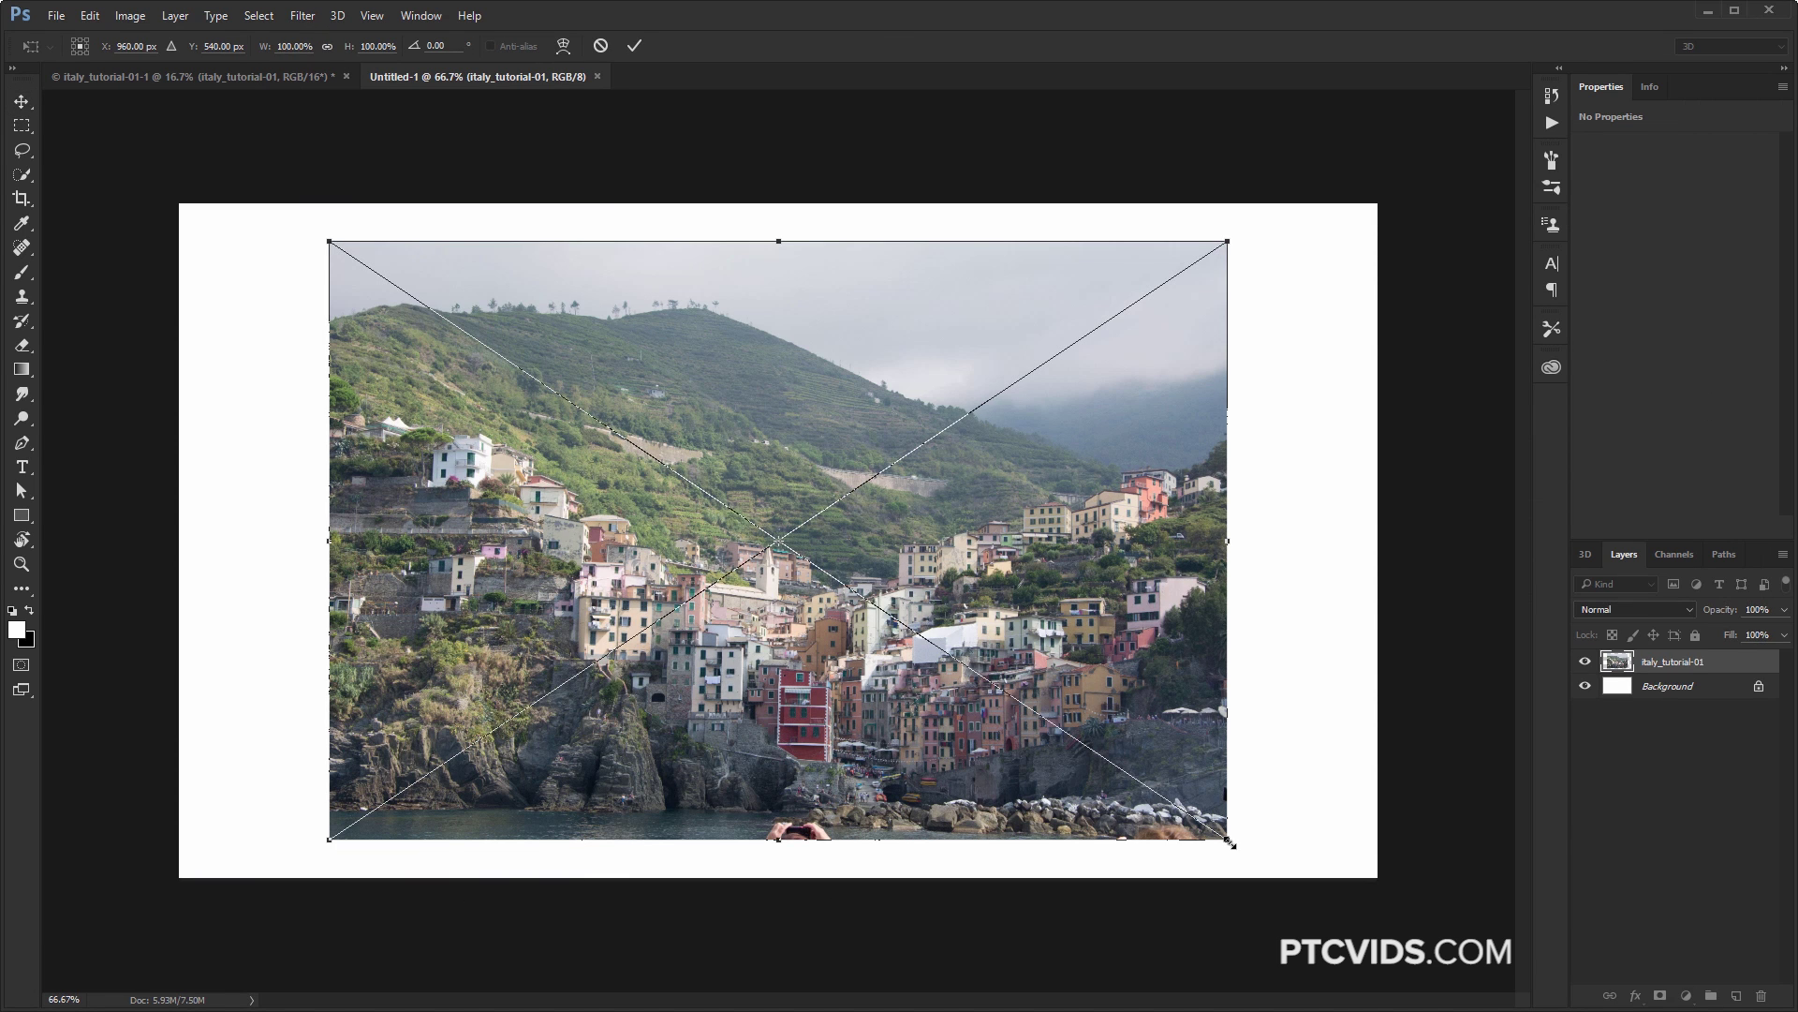
left_click_drag(1230, 844, 1425, 919)
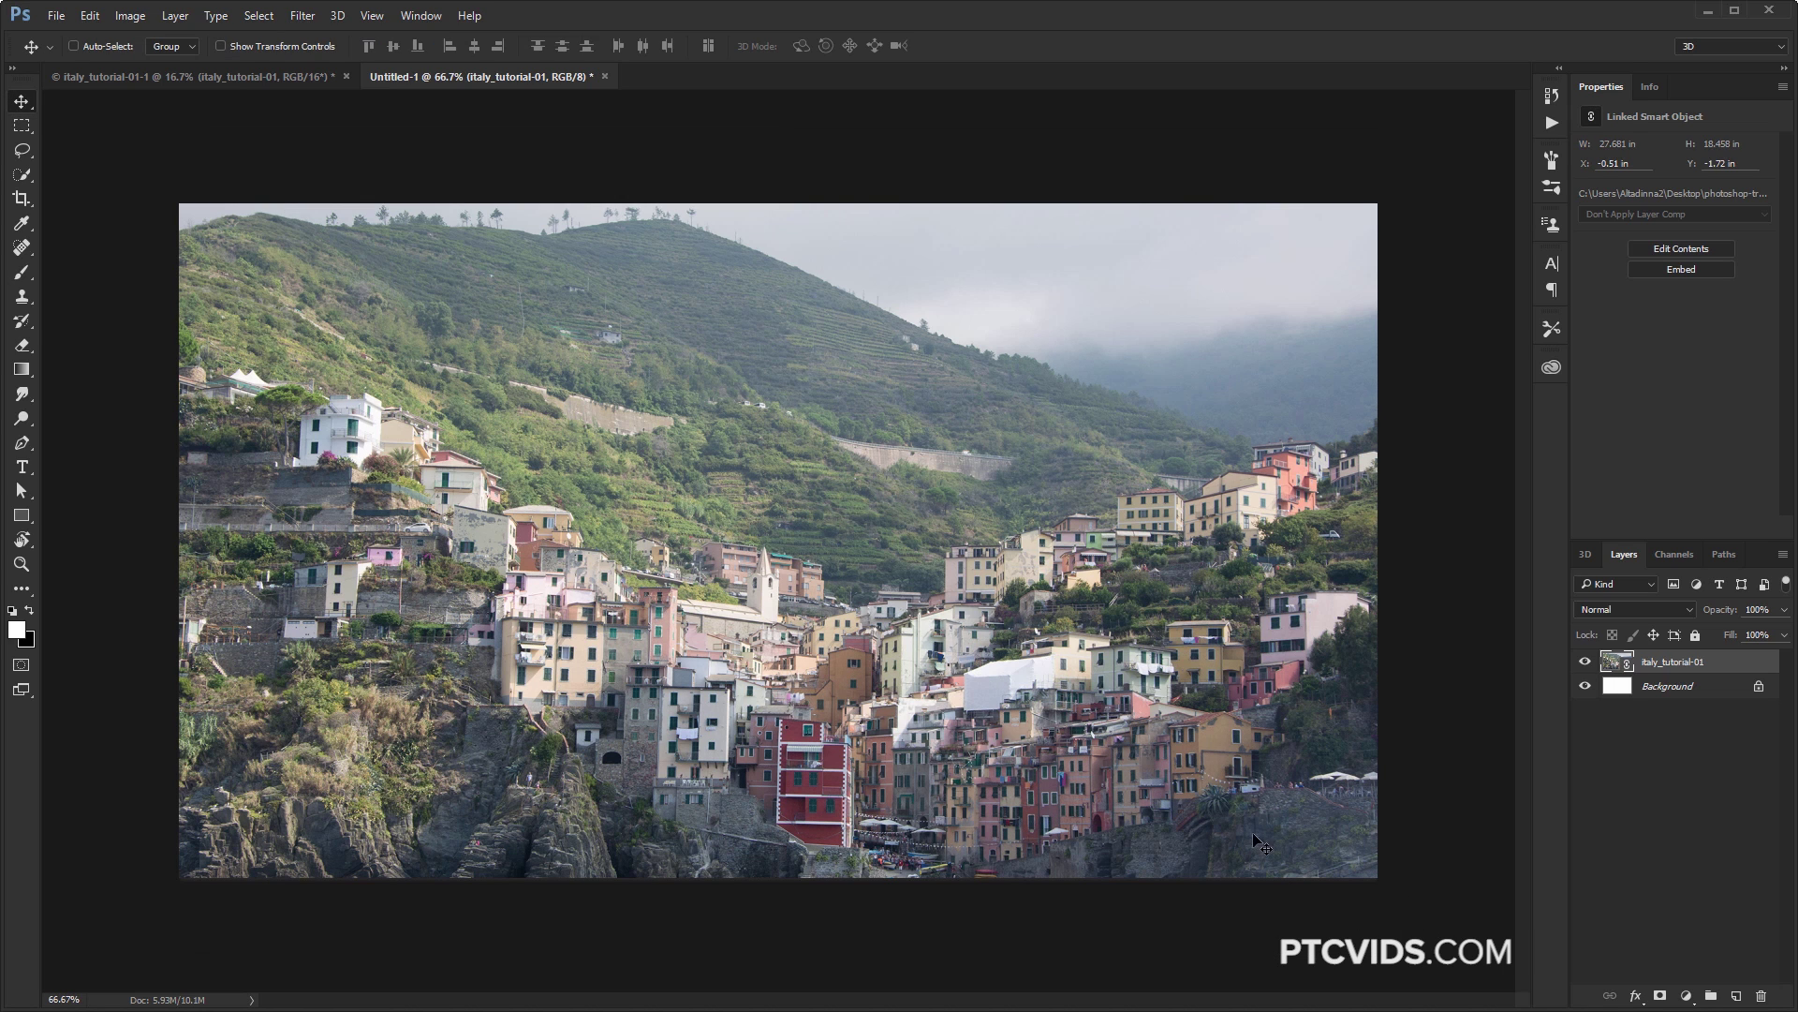
Expand the canvas with Reveal All to show the whole photo, and delete the Background layer
left_click(129, 16)
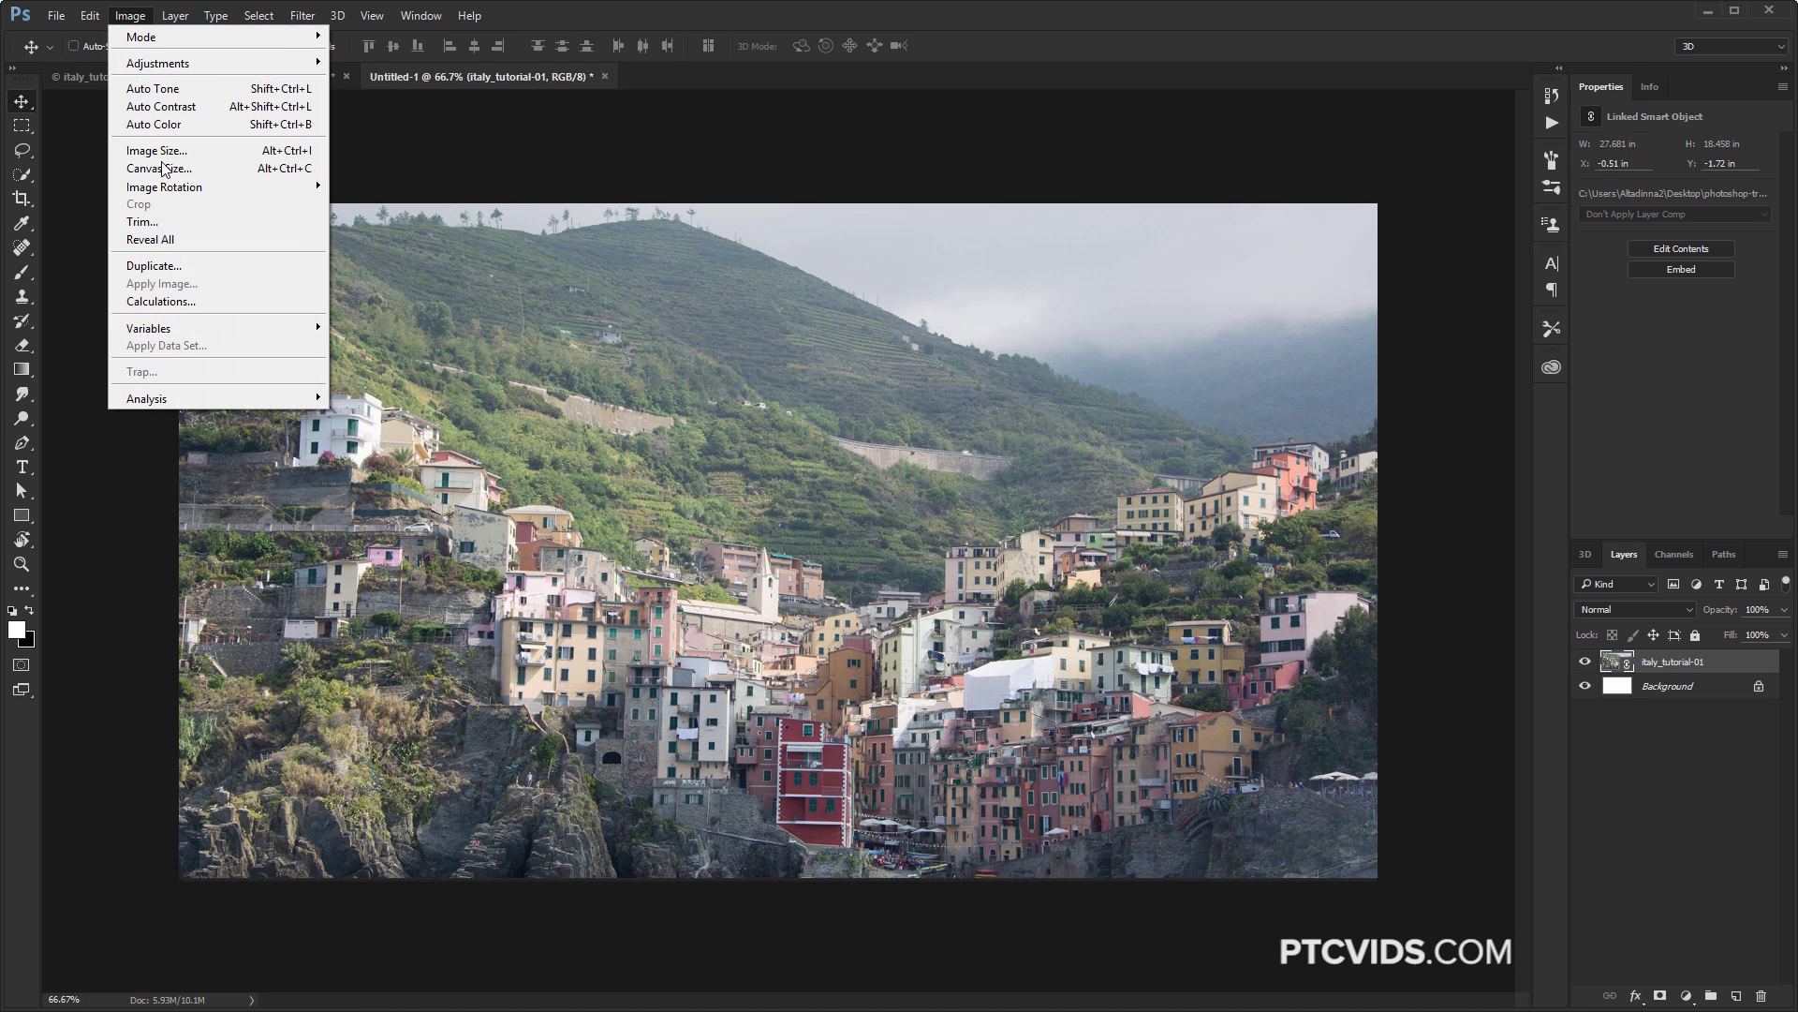
left_click(192, 242)
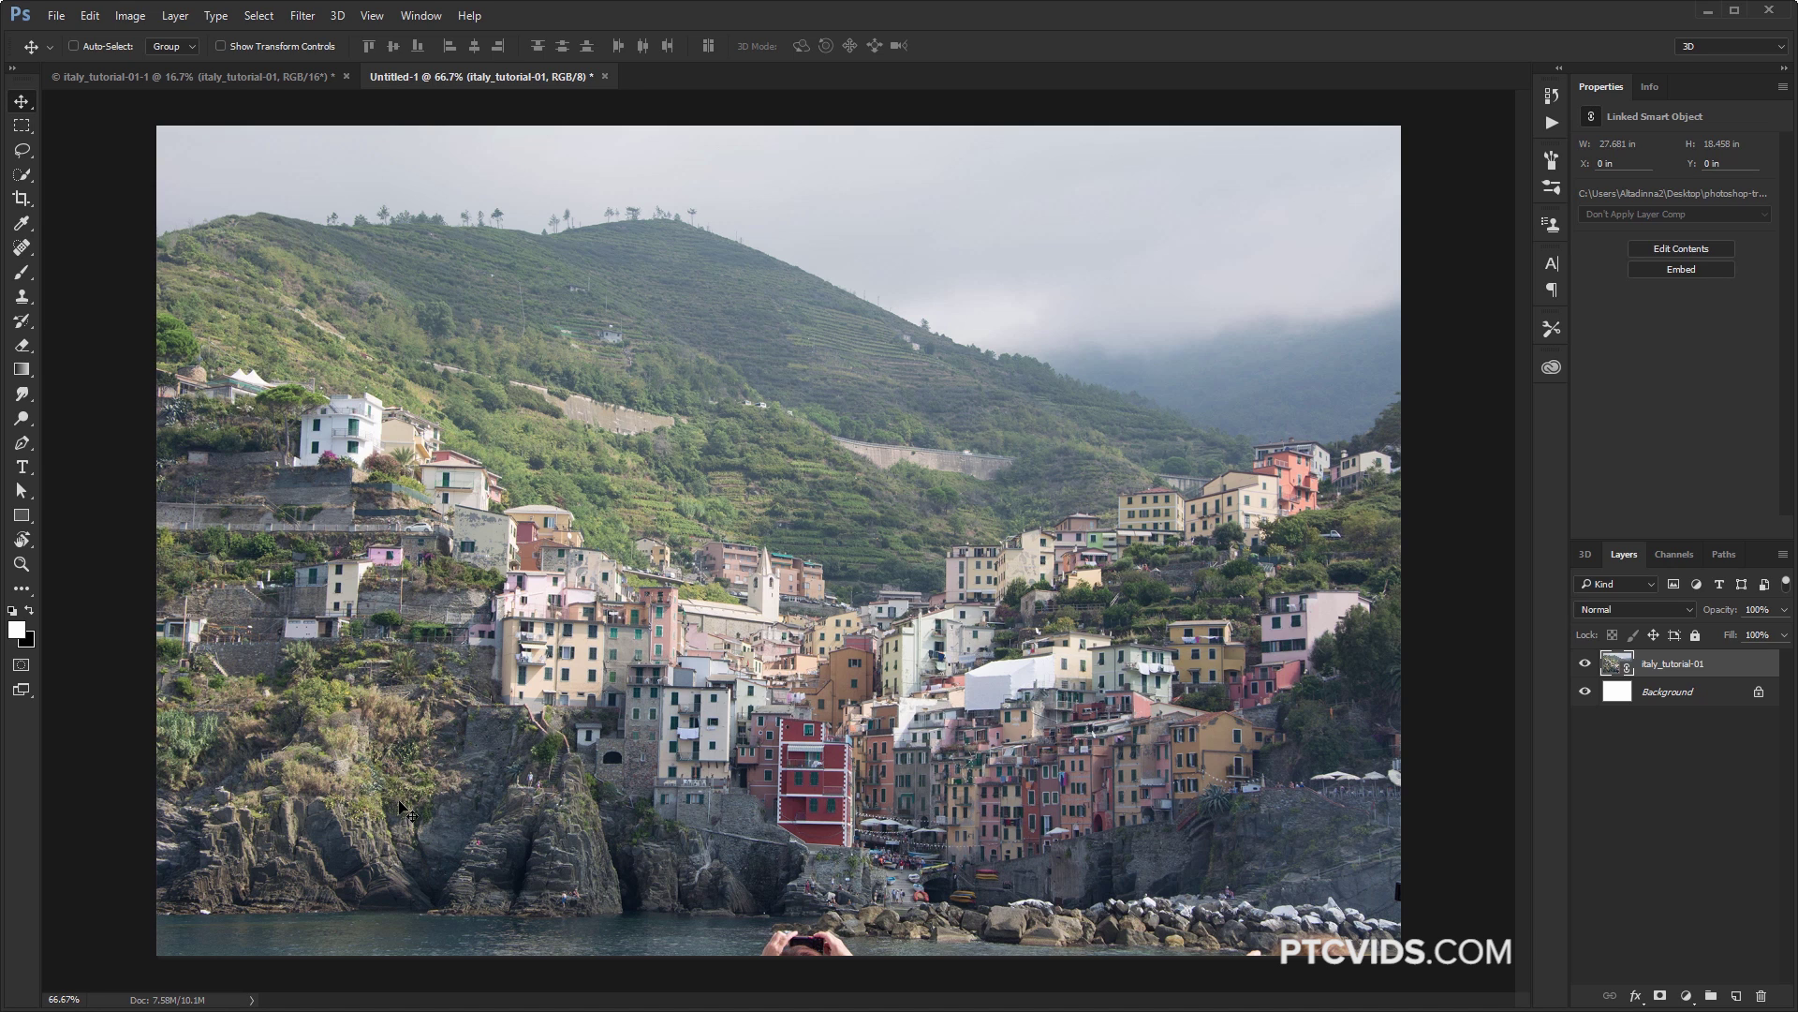
left_click(1631, 700)
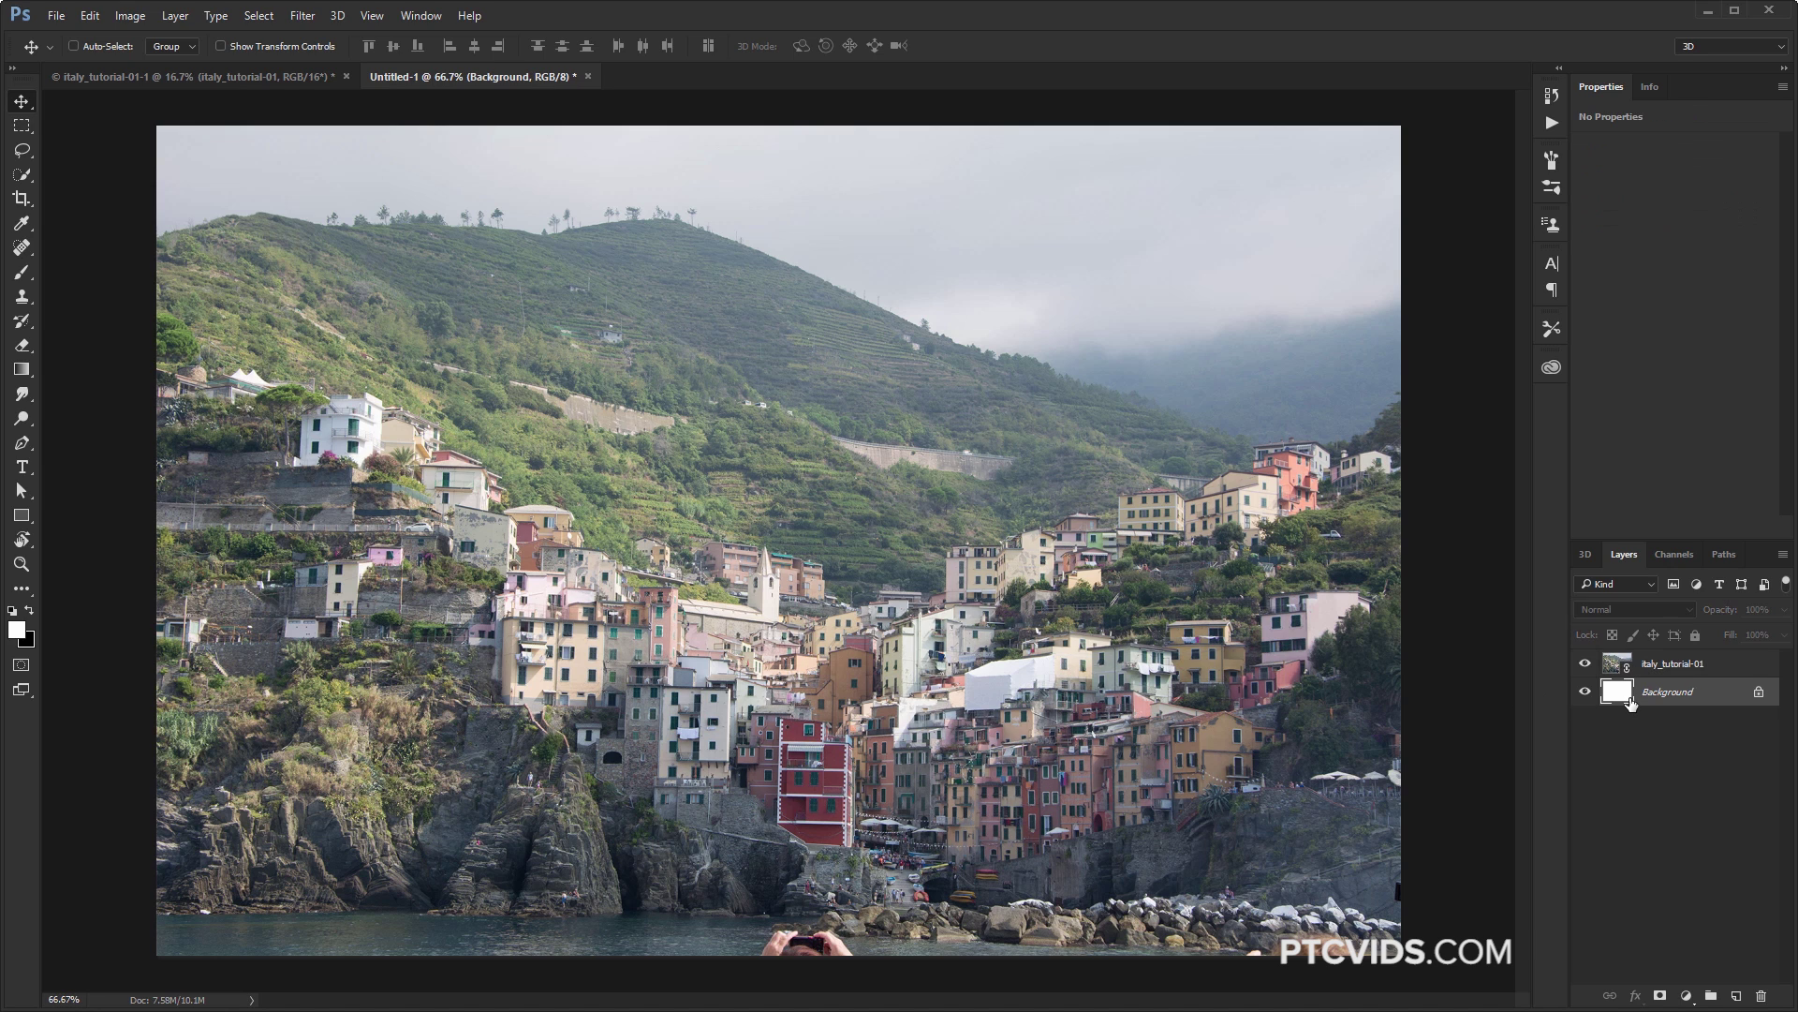
key("Delete")
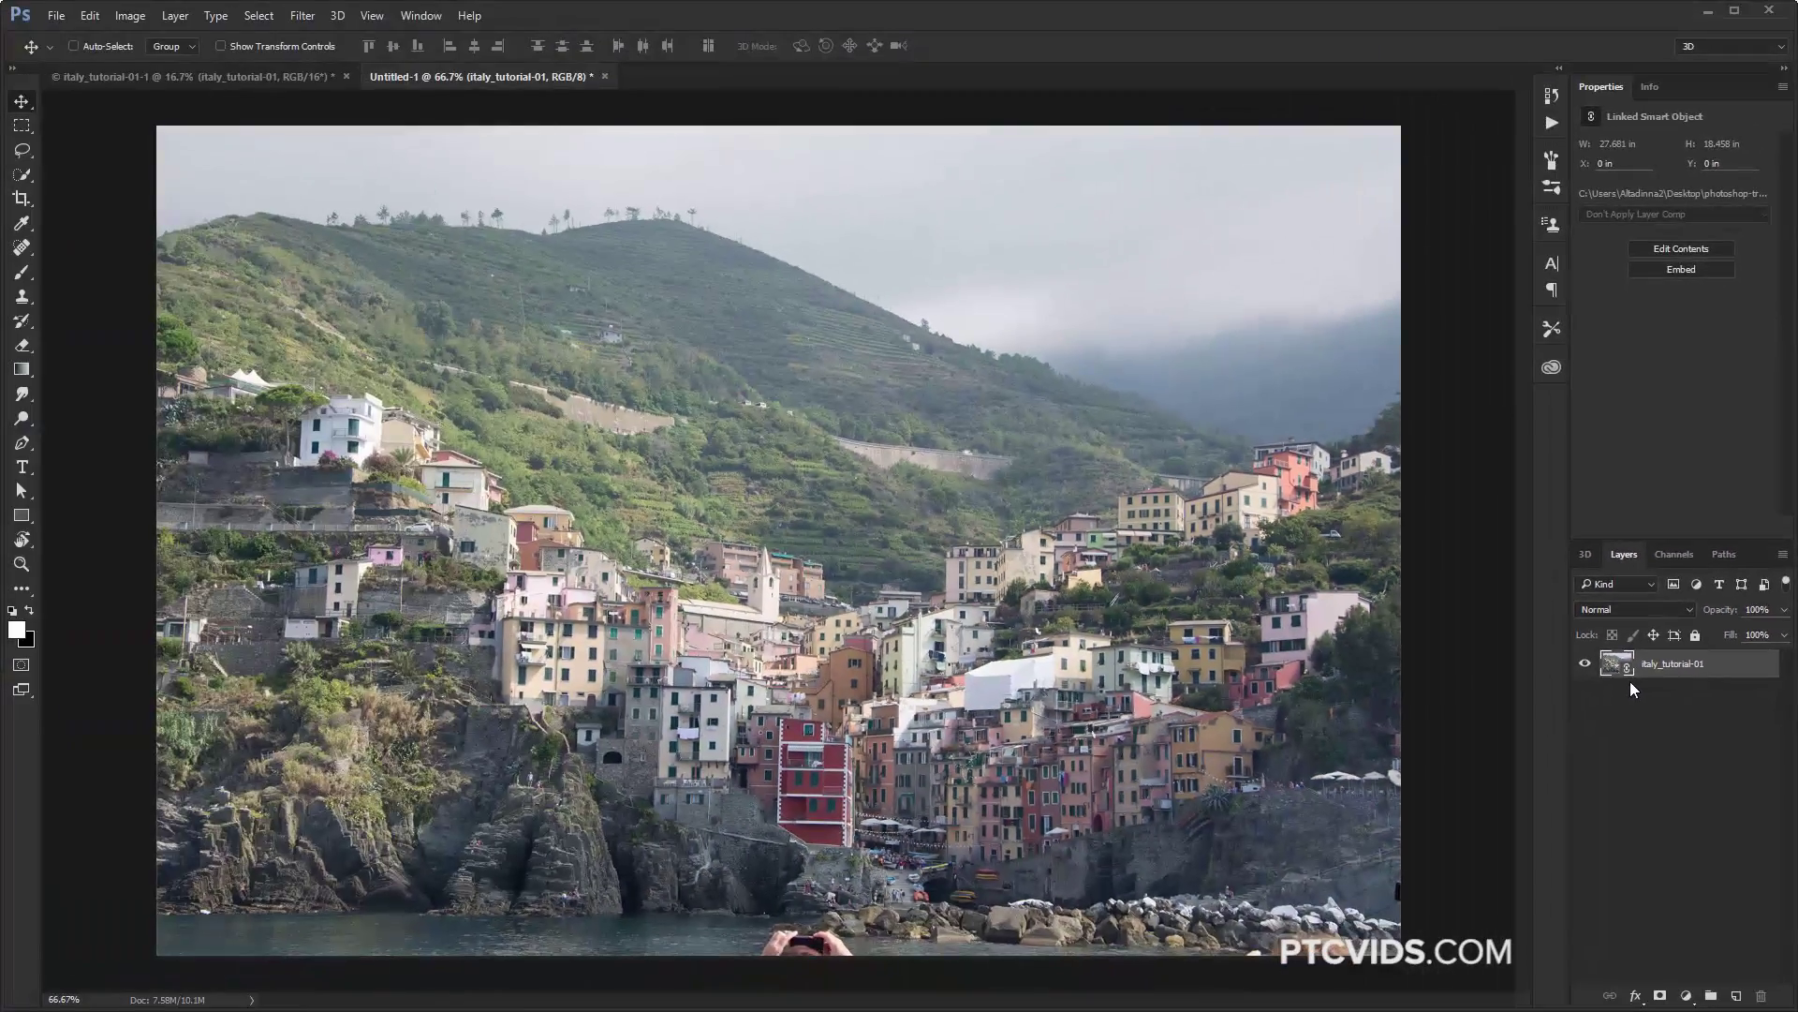
Switch to Lightroom and expand the Basic section of the develop settings
key("super+Tab")
left_click(1407, 323)
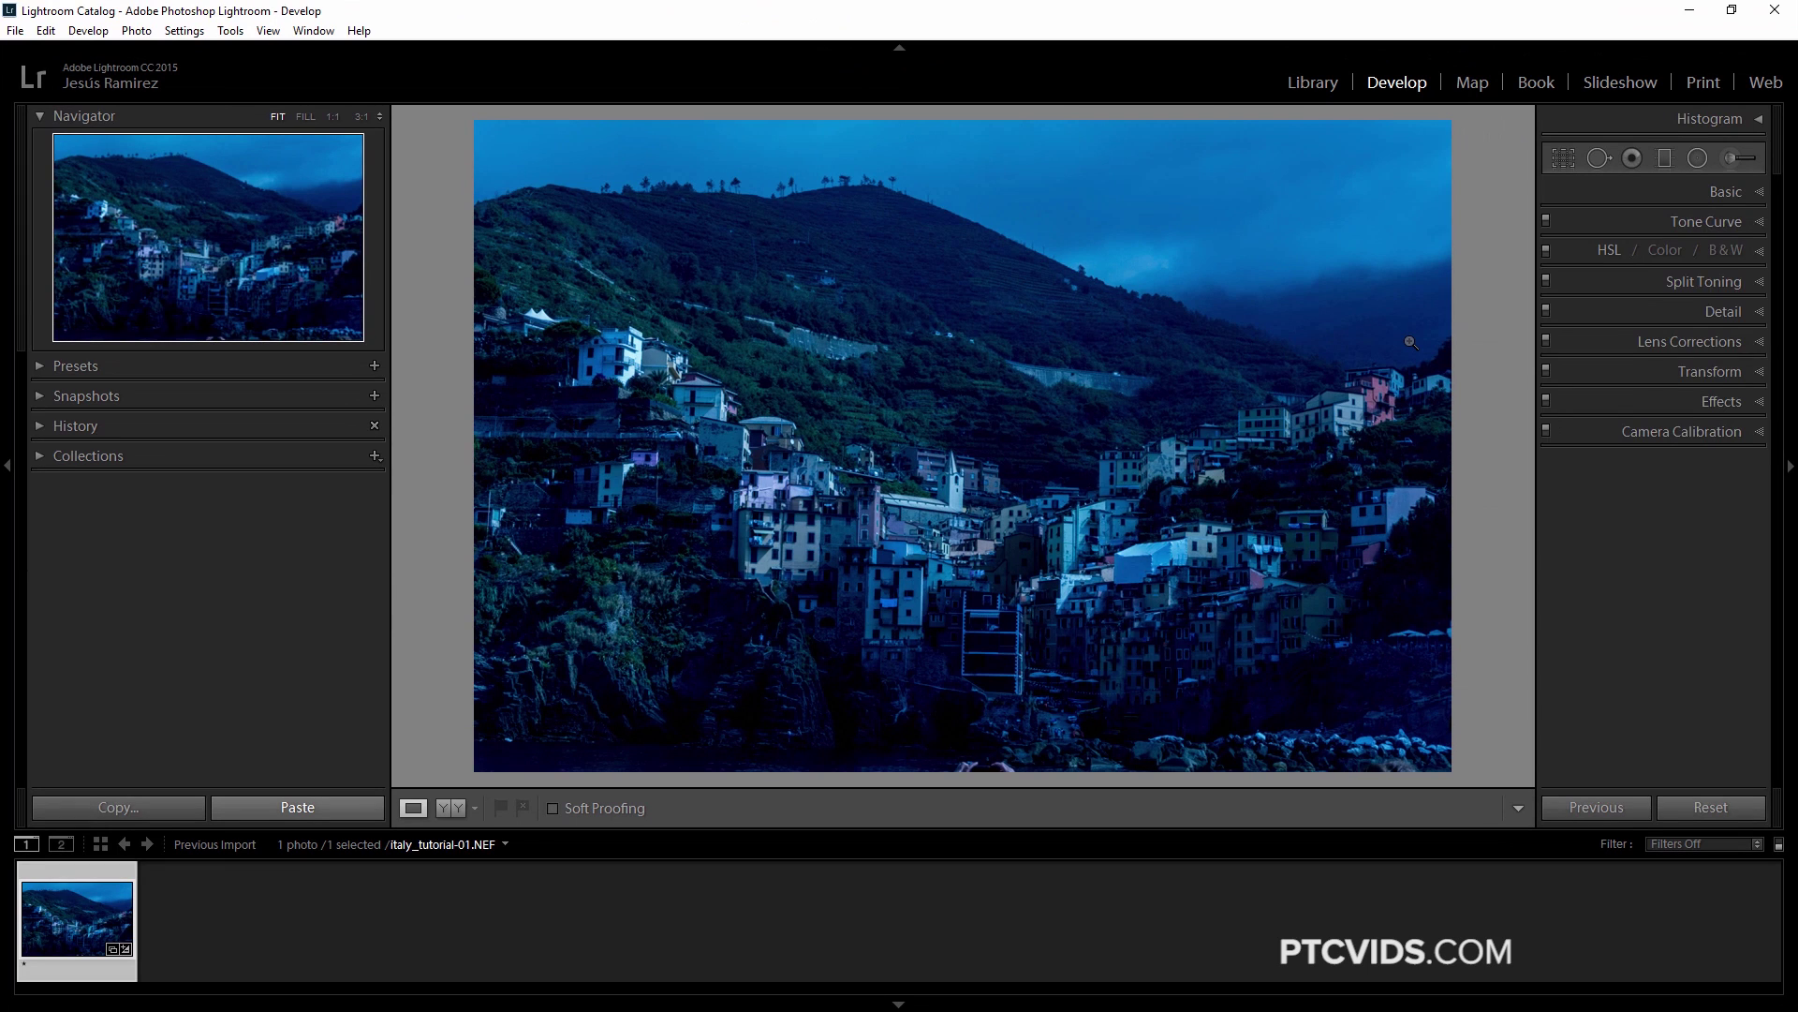
key("ctrl+1")
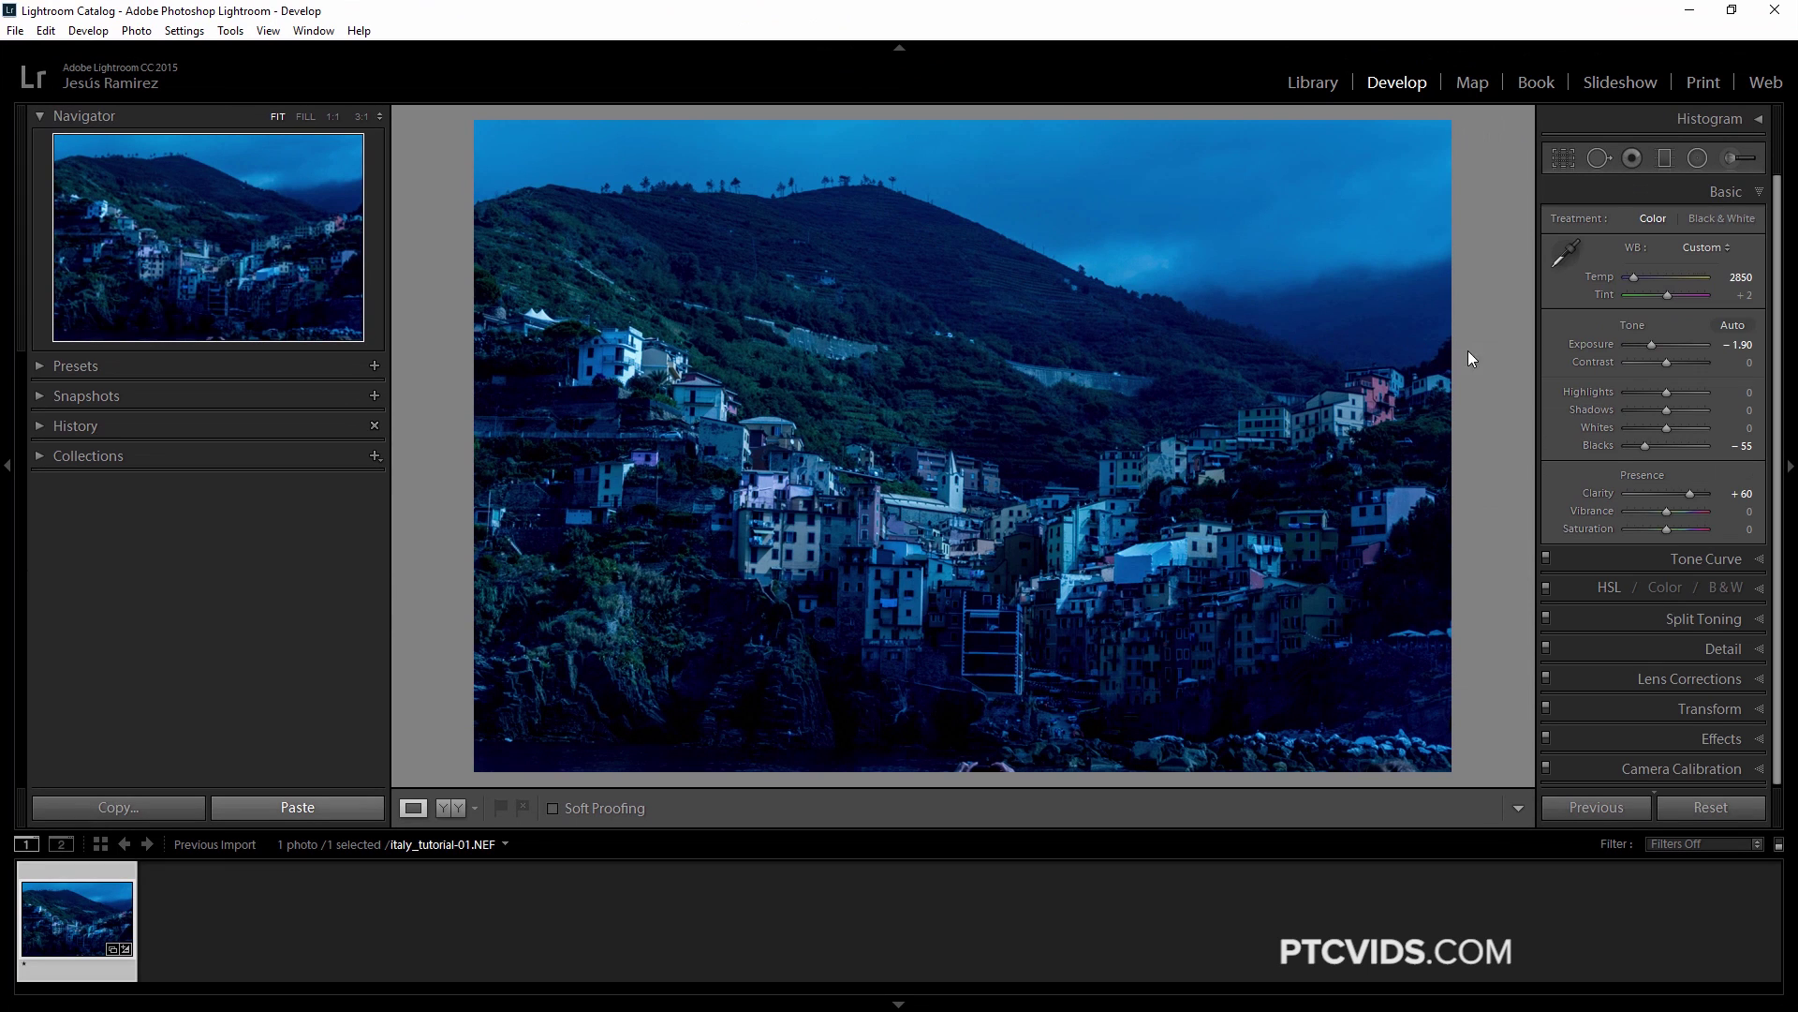
Try a Temp of 19048 and an Exposure of +4.64, and restore Exposure and Blacks to their defaults
left_click_drag(1630, 275, 1706, 354)
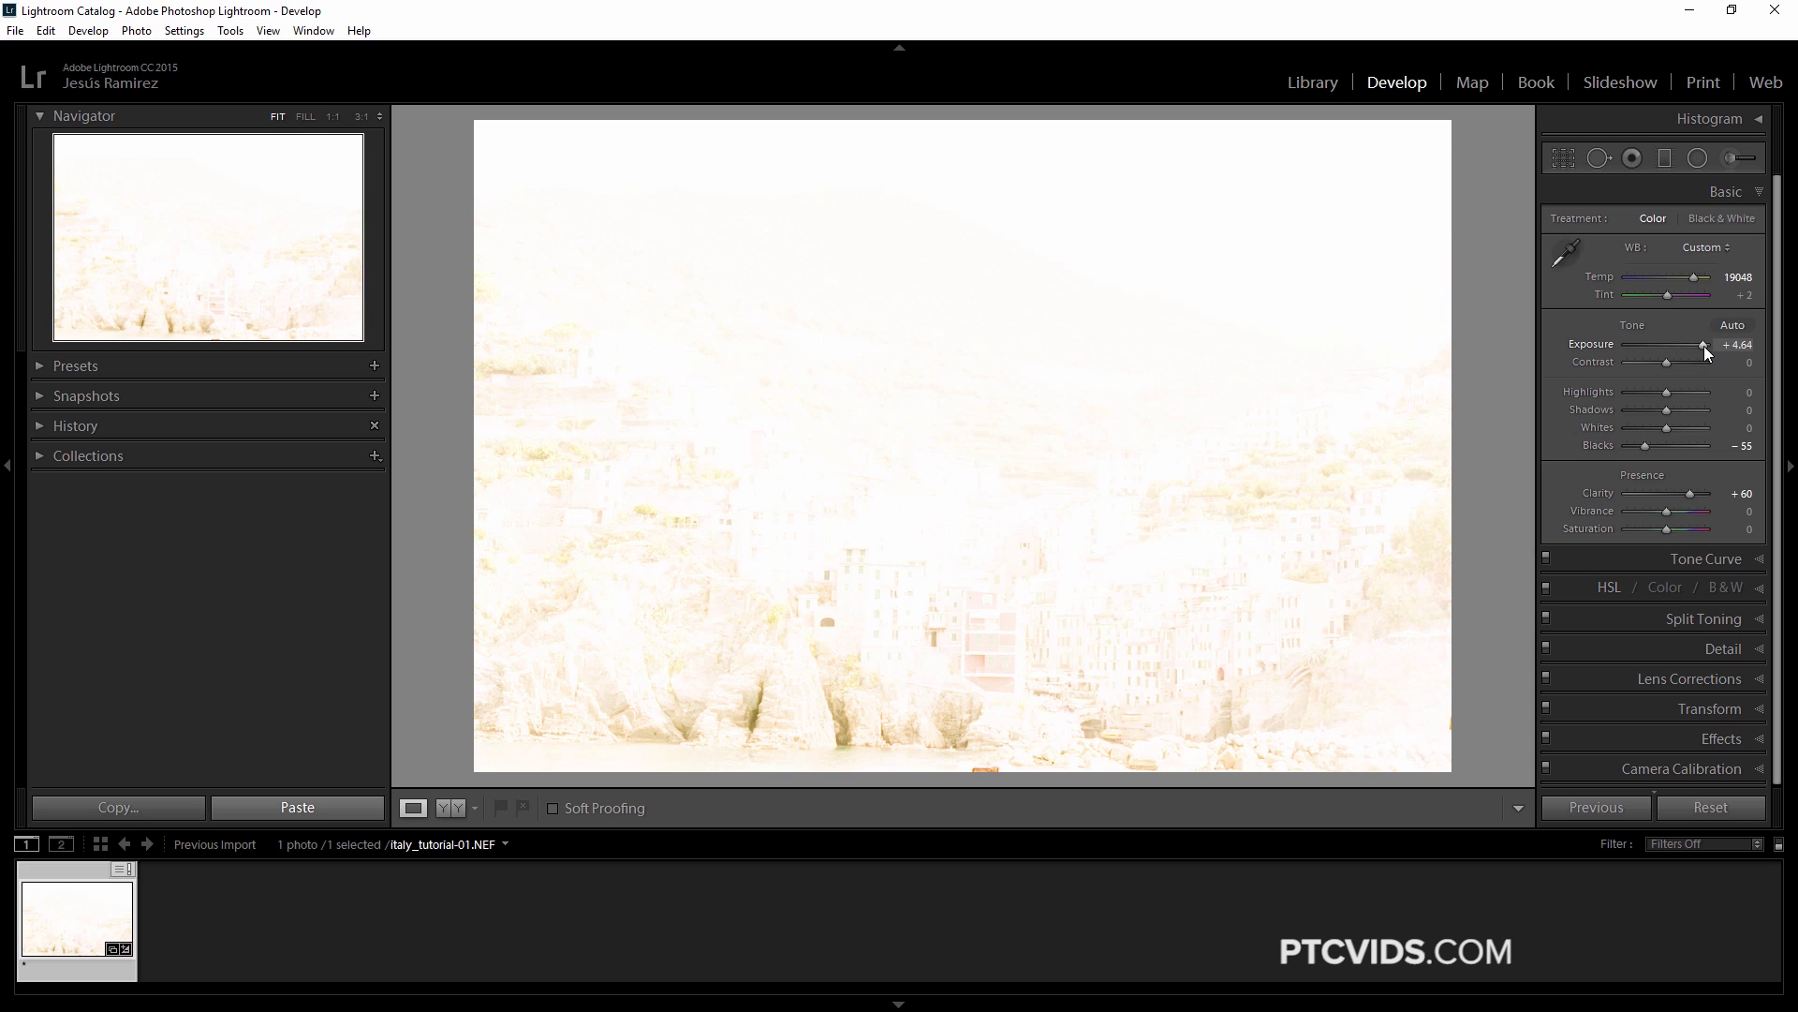
double_click(1705, 346)
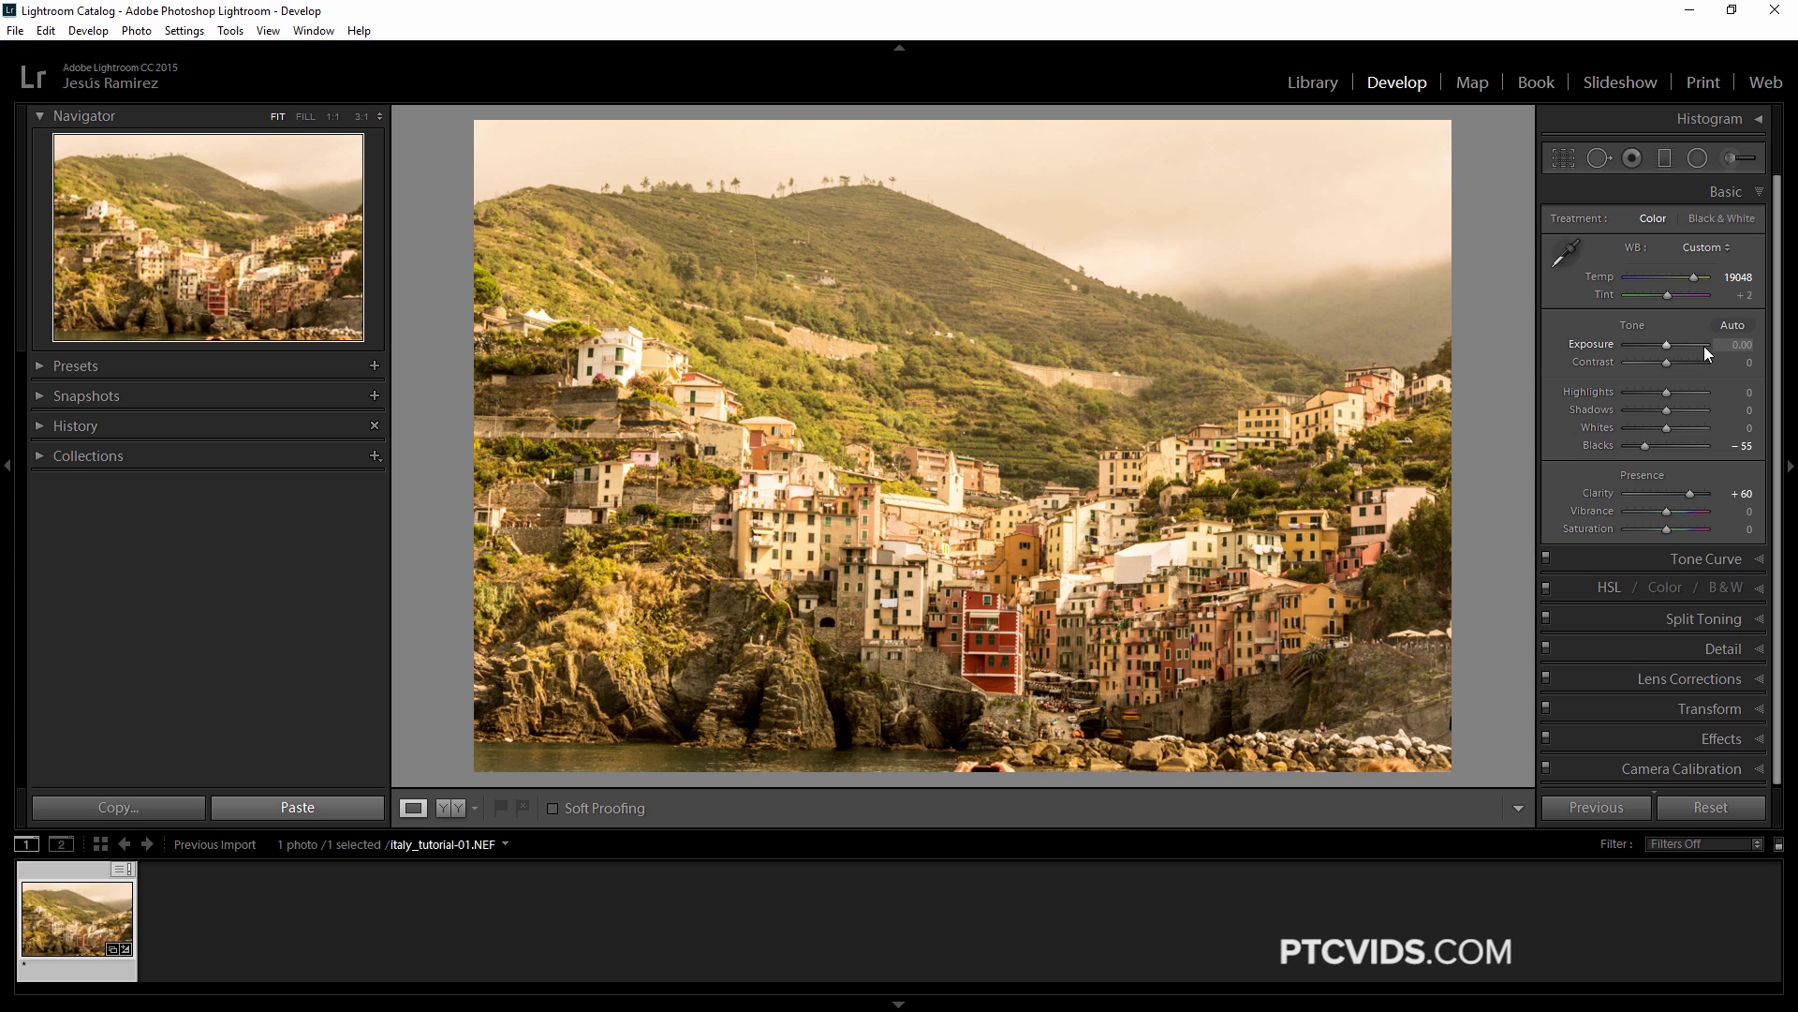
double_click(1647, 445)
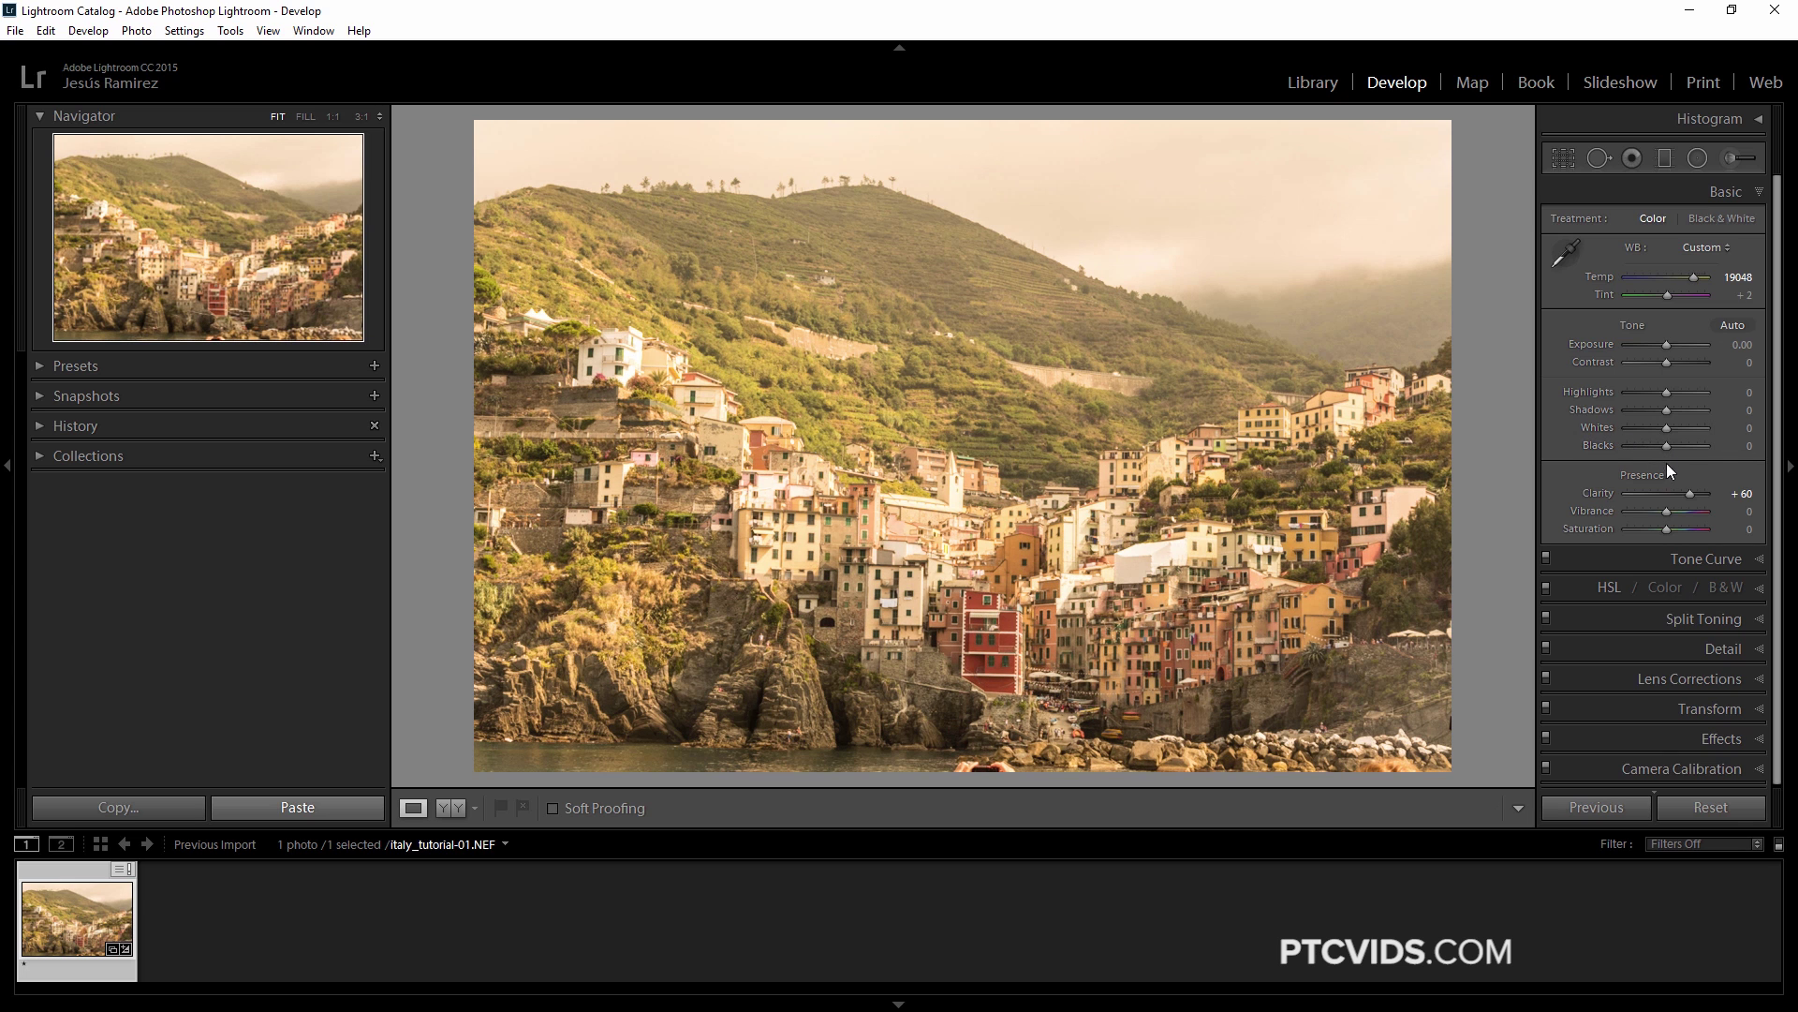
Reset all of the photo's develop settings, and apply Auto tone and Auto white balance
left_click(1717, 809)
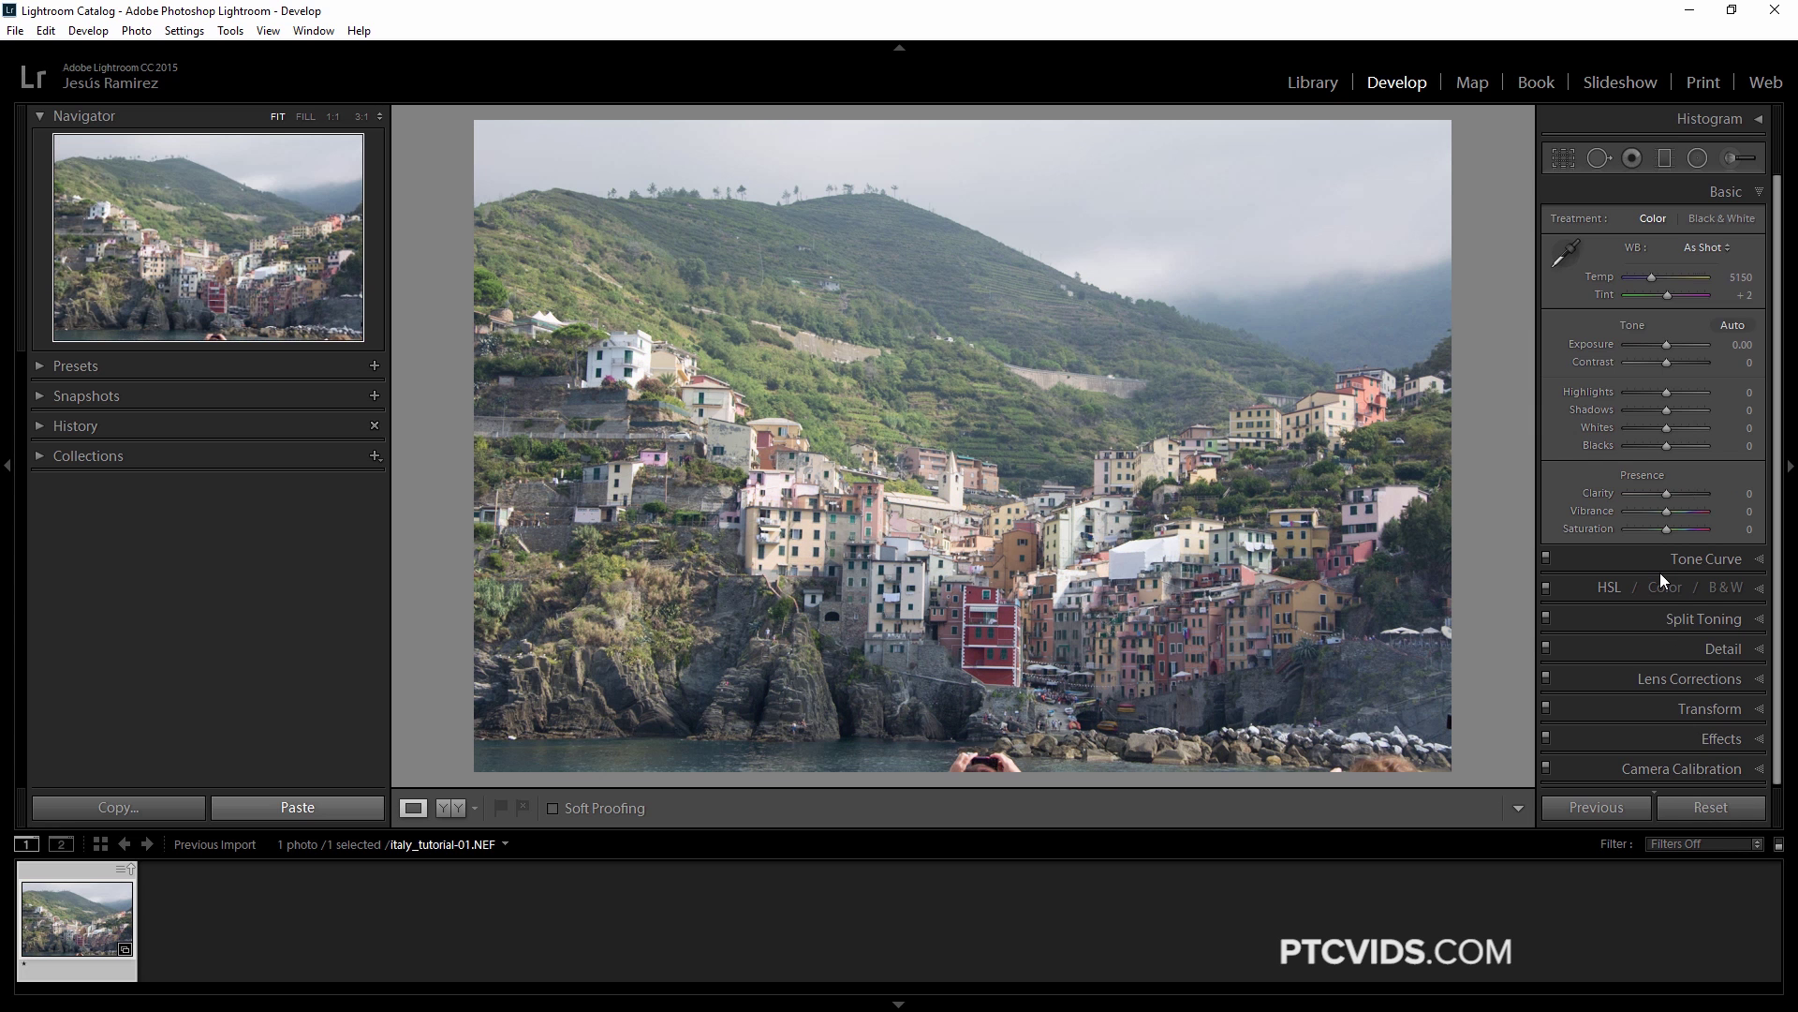
key("ctrl+u")
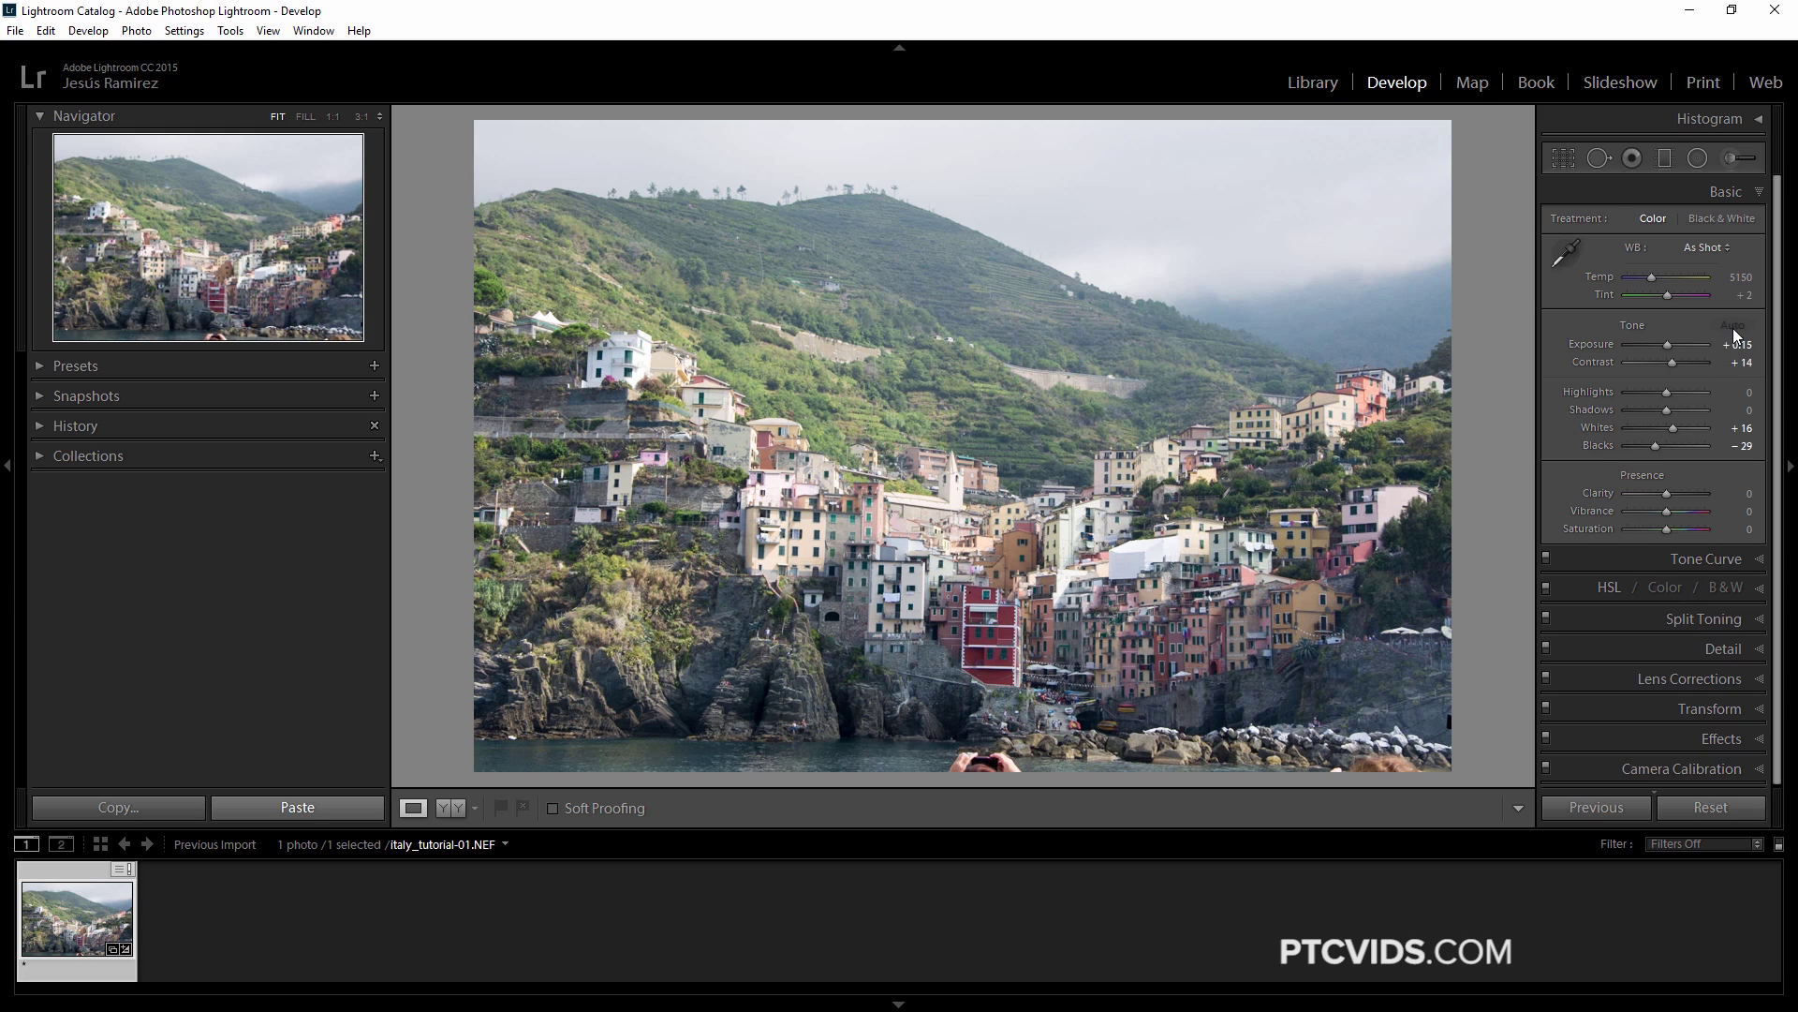
key("shift")
key("ctrl+shift+u")
left_click(1716, 254)
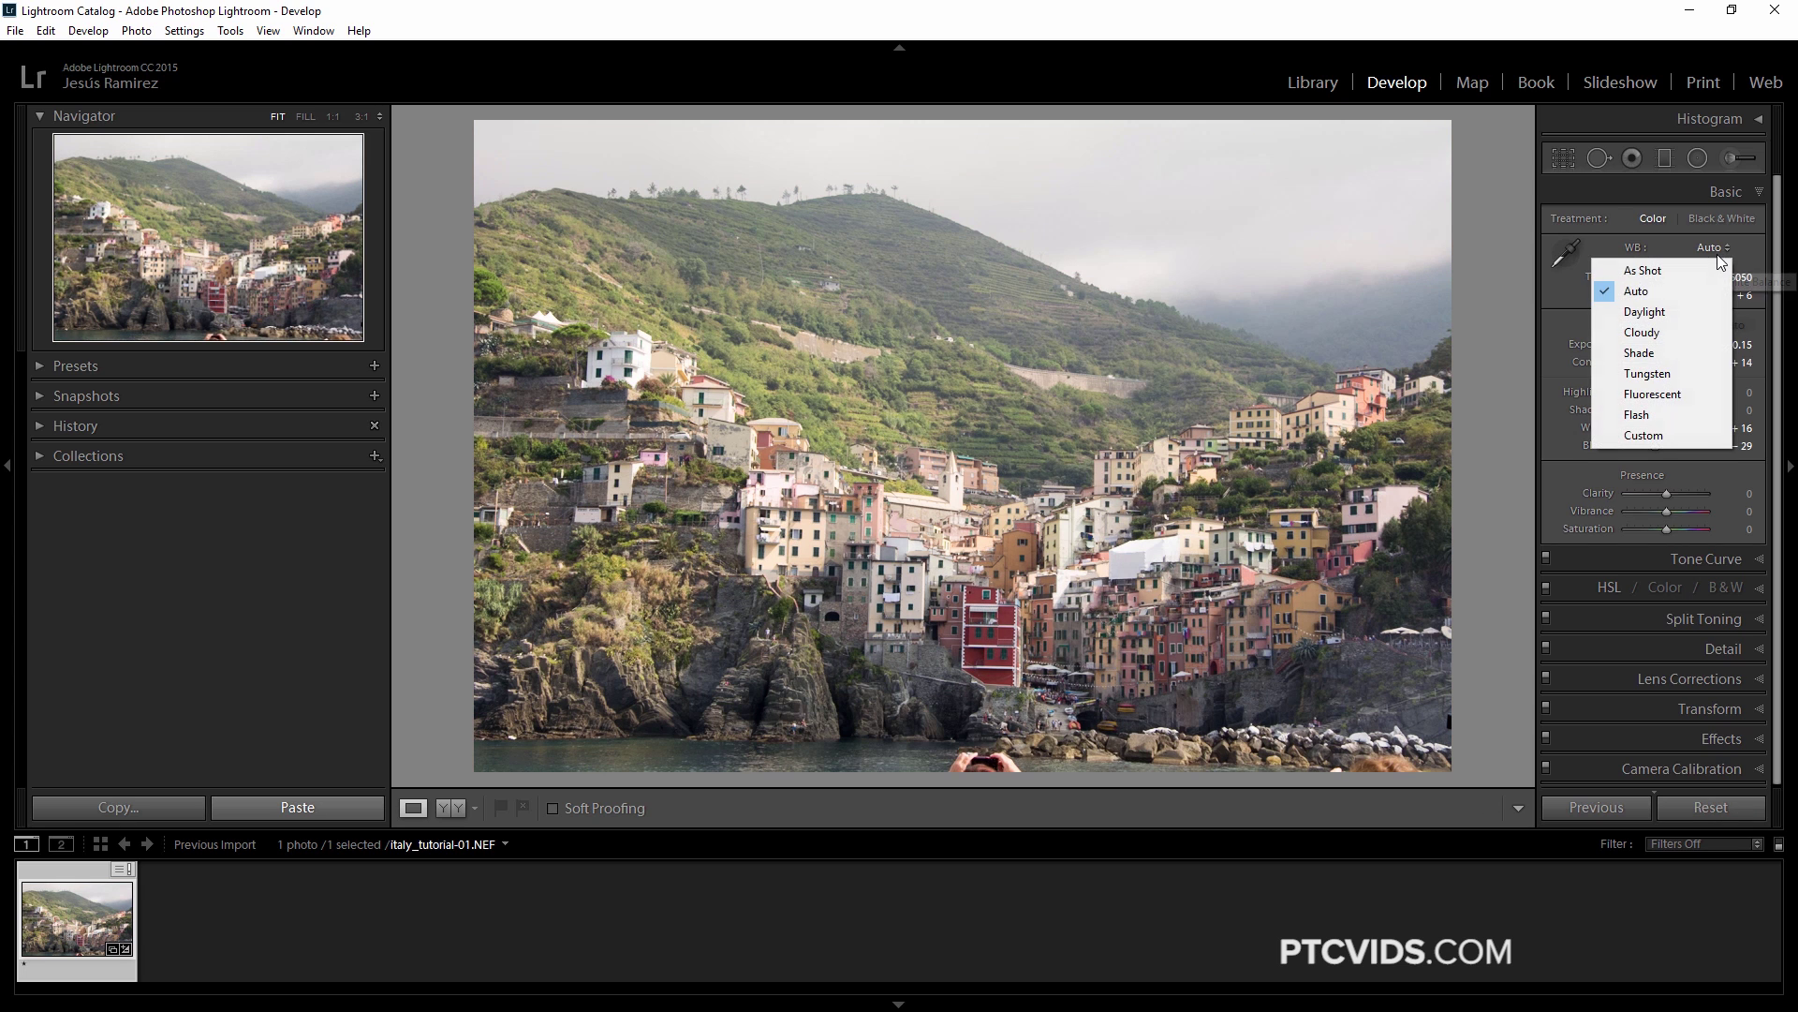
left_click(1683, 294)
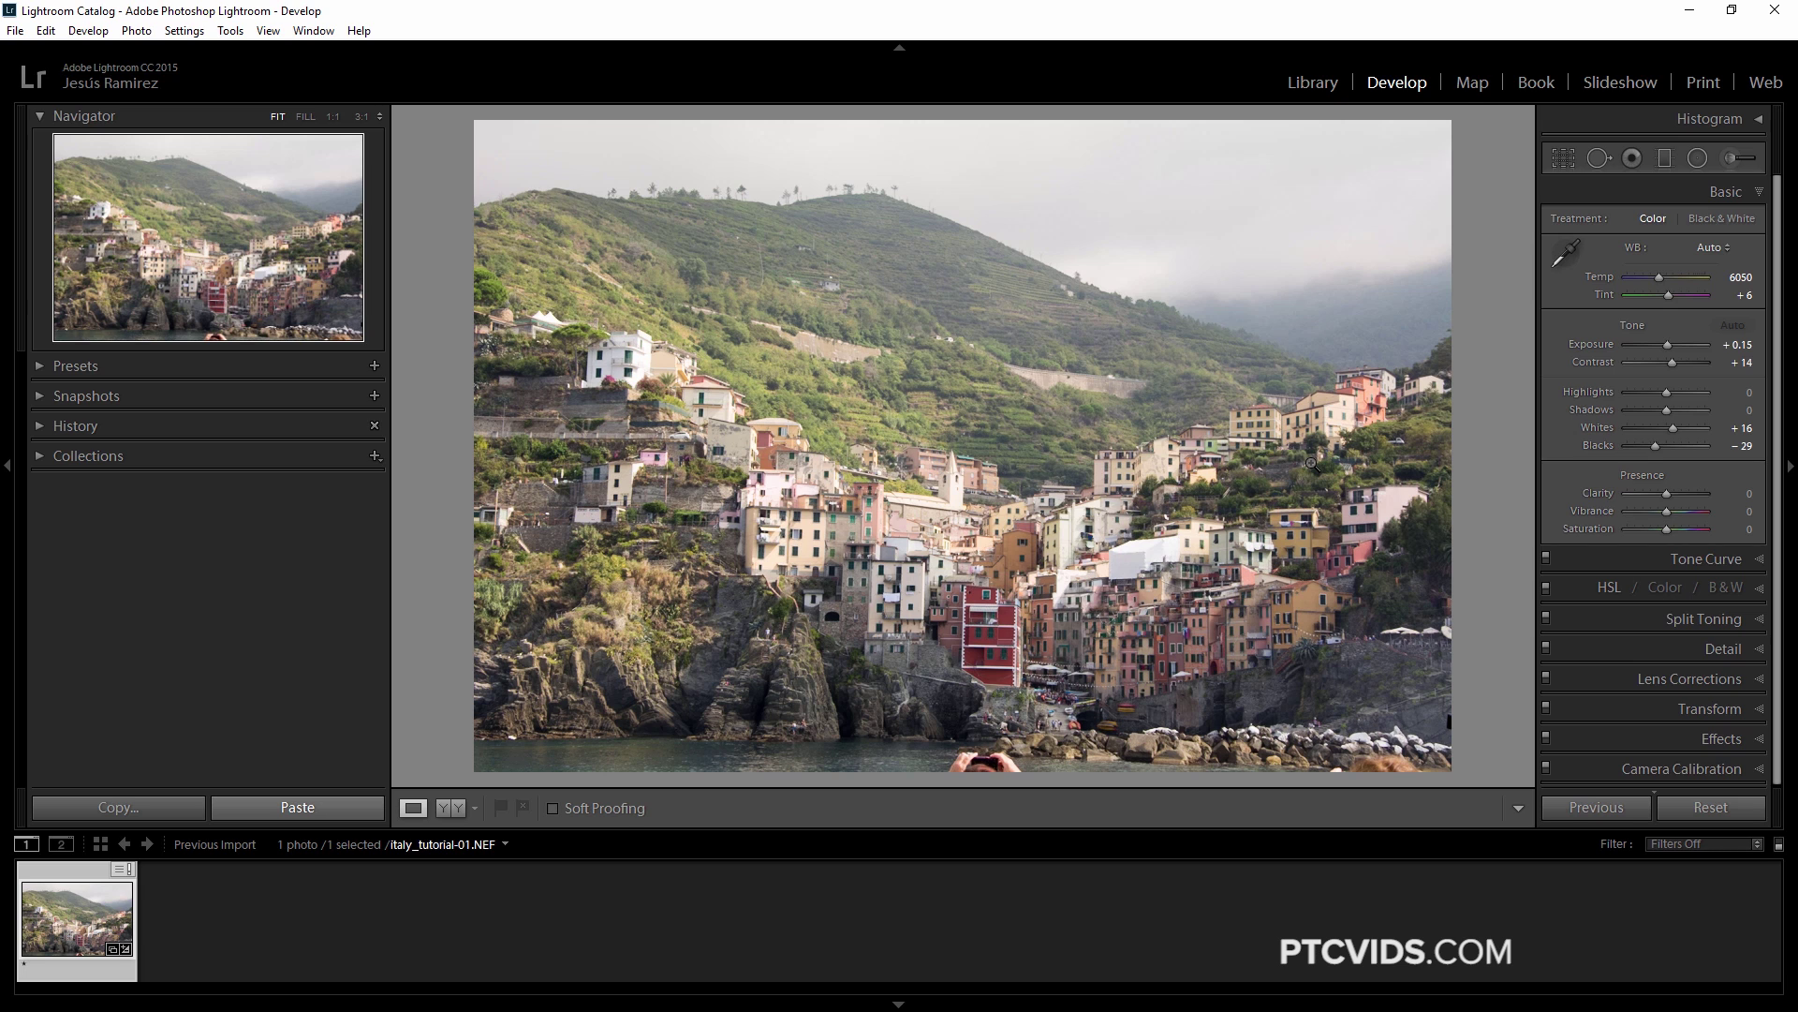
Save the photo's metadata to file and switch to Photoshop to check the linked smart object
key("ctrl+s")
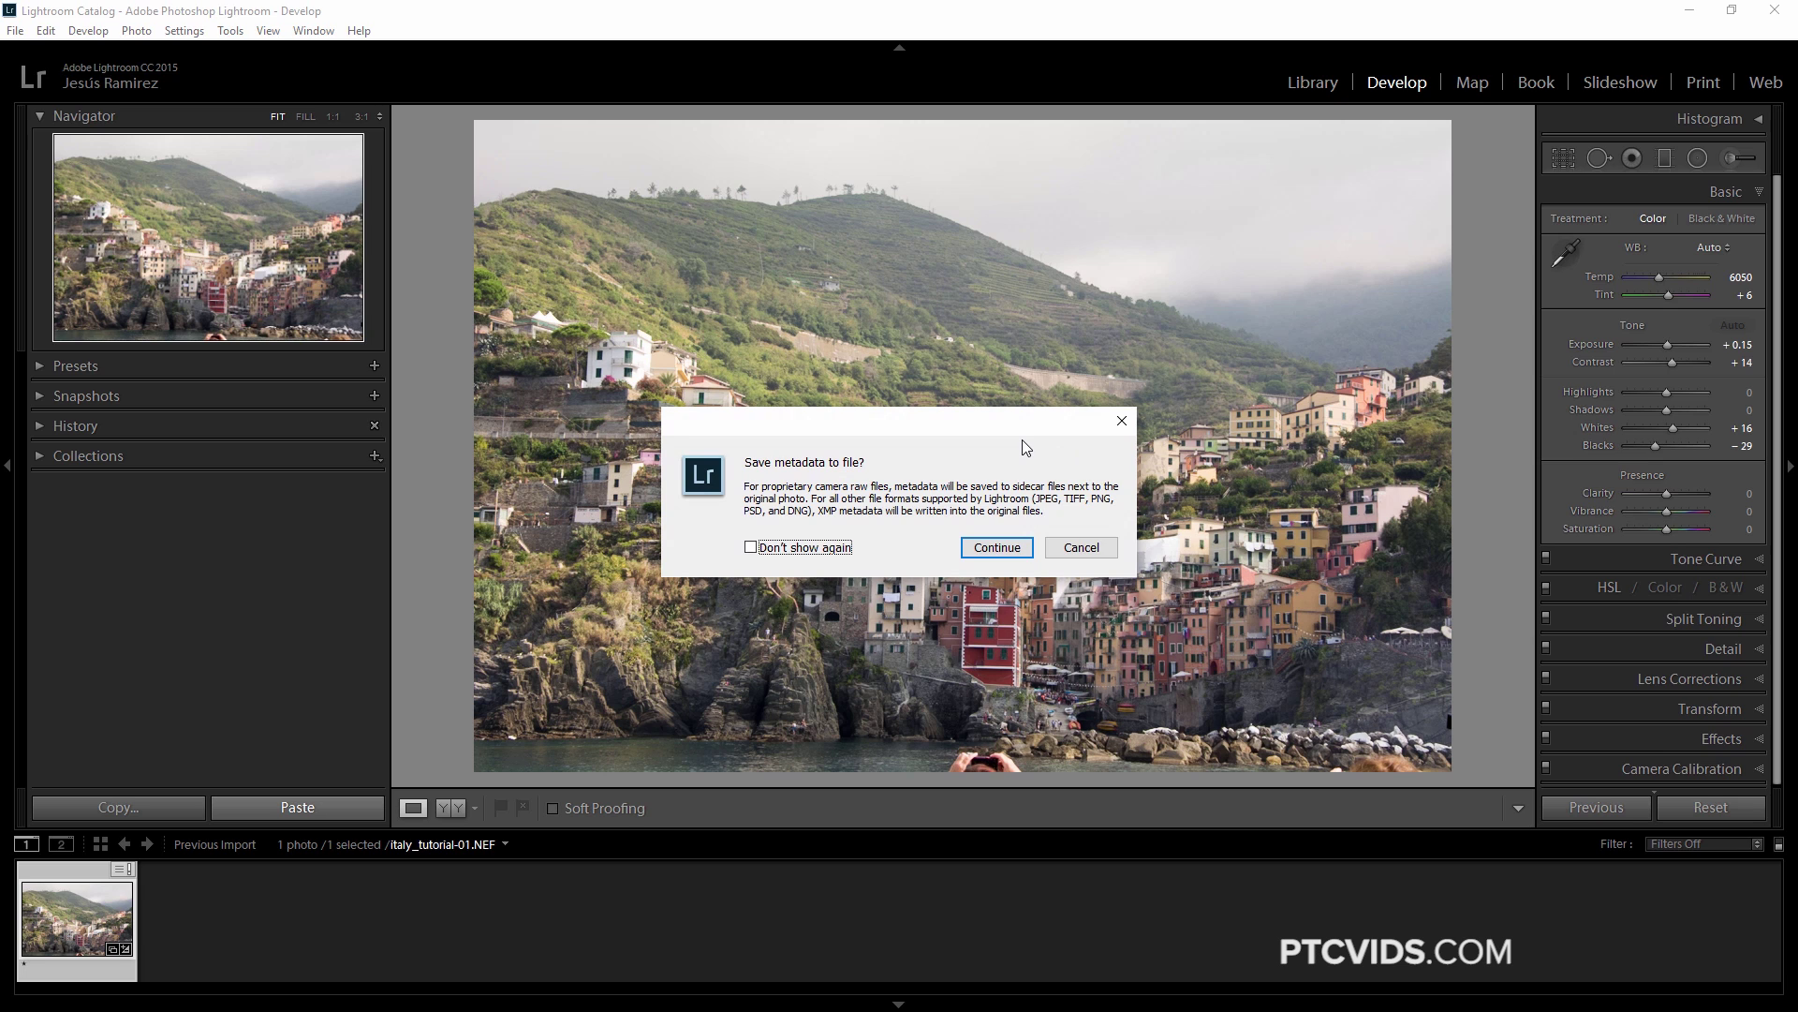
left_click(995, 555)
left_click(982, 544)
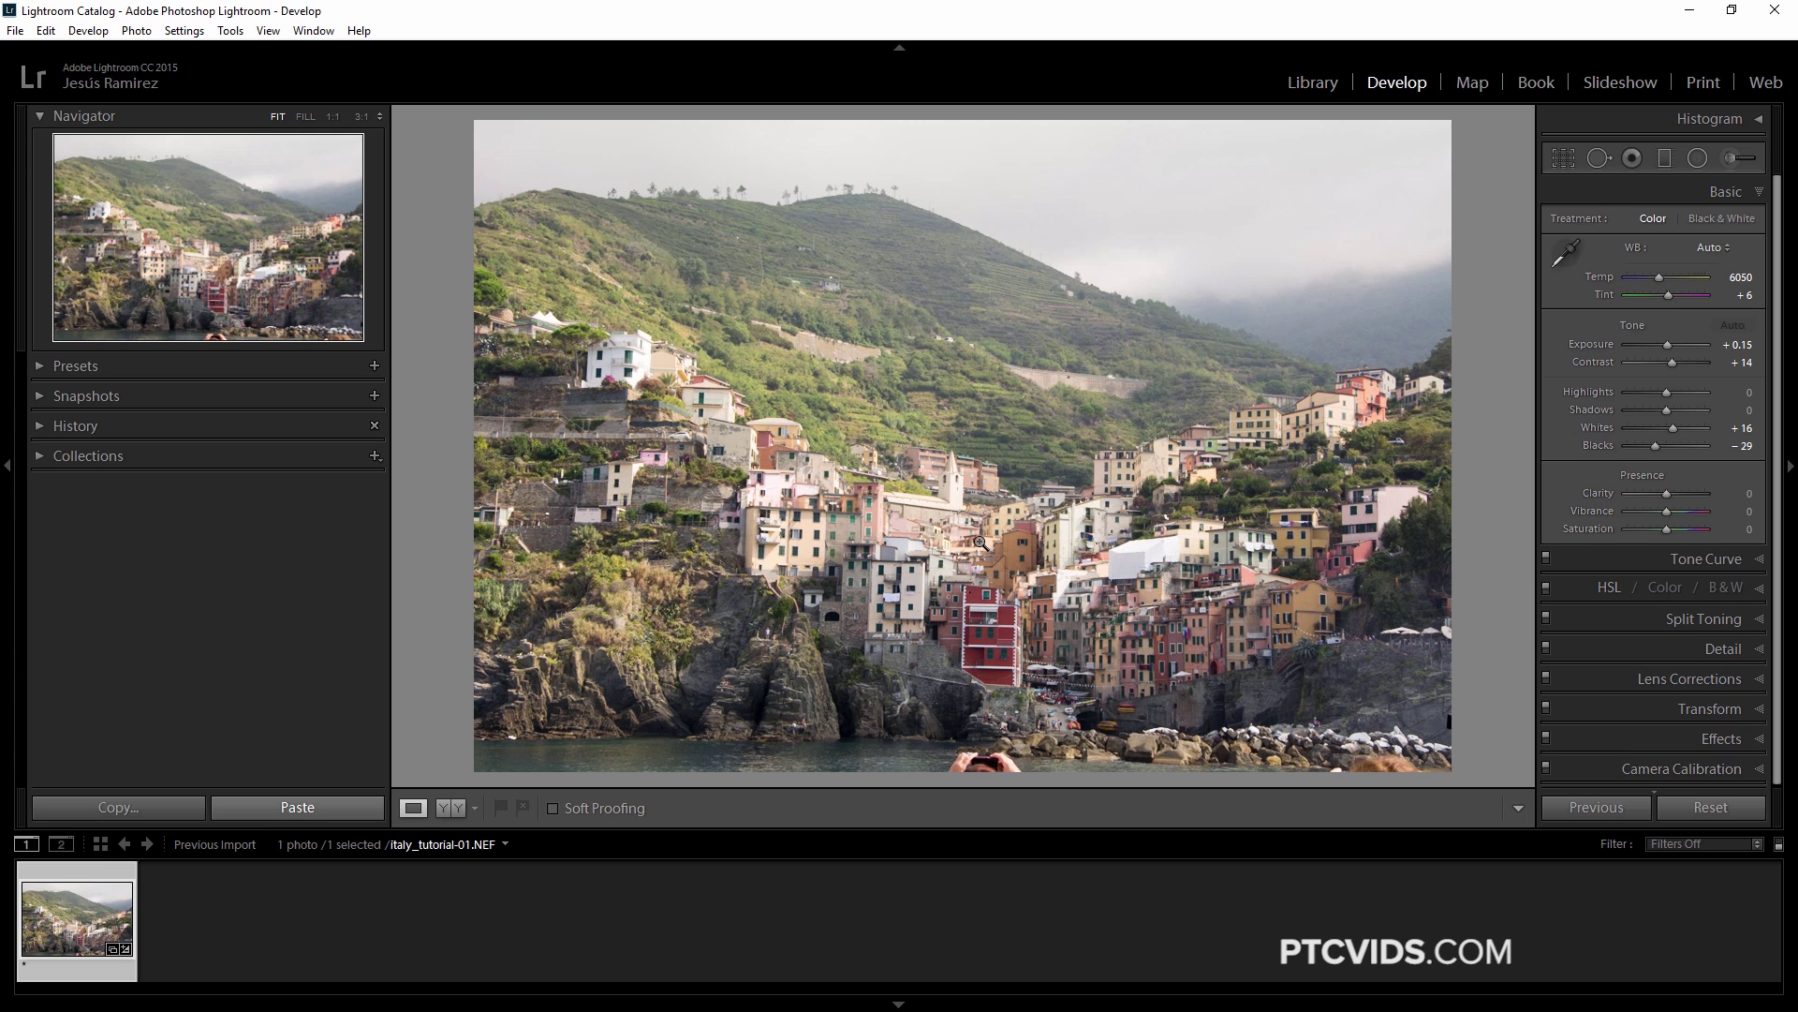
key("super+Tab")
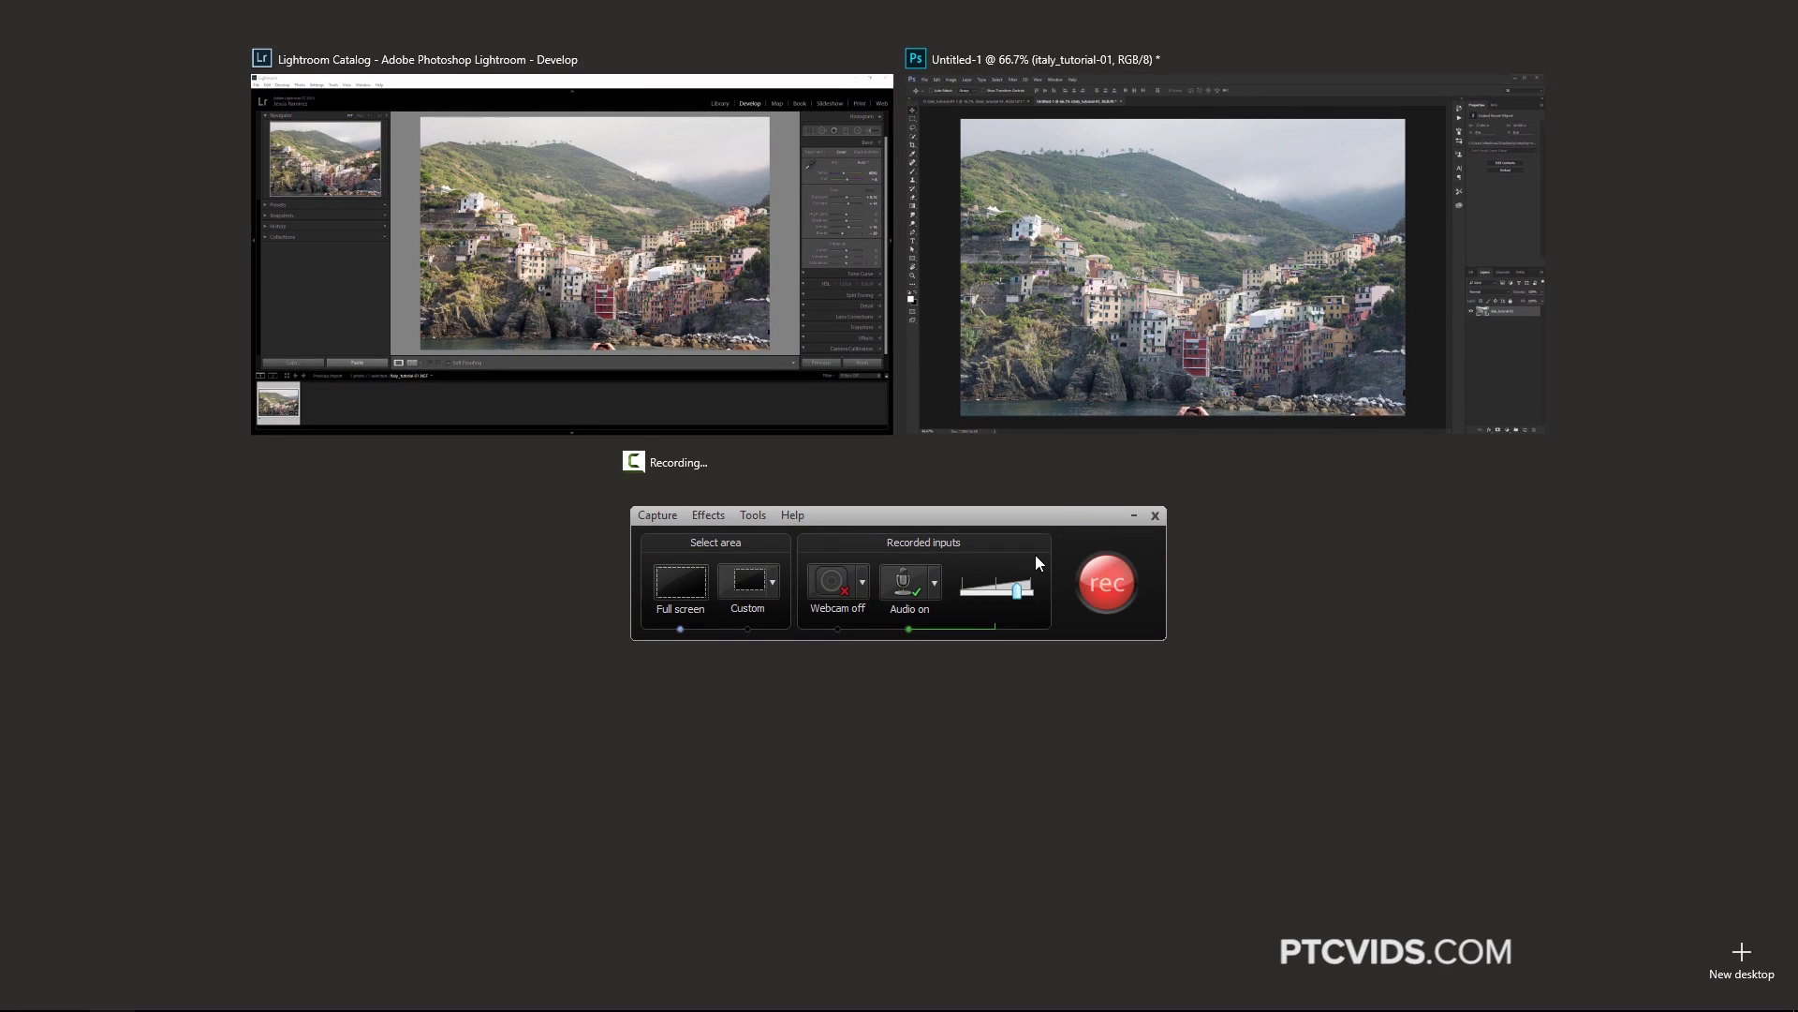
left_click(1084, 287)
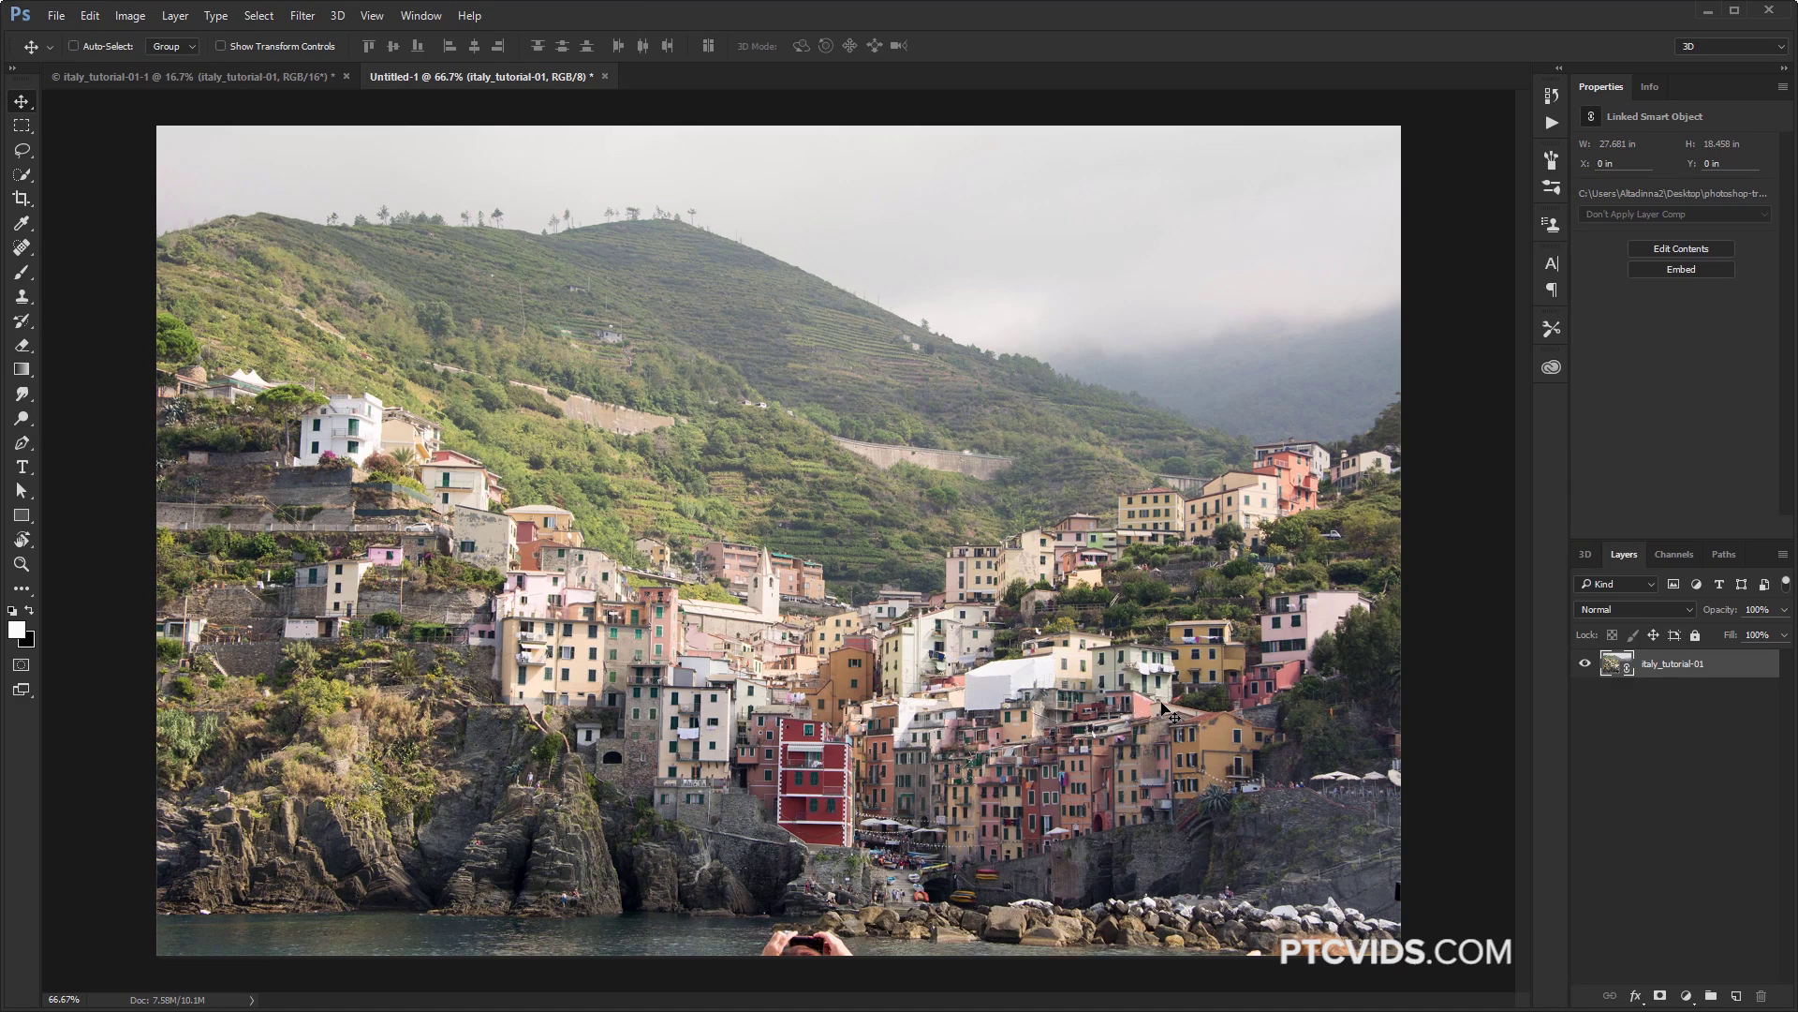
Switch back to Lightroom and set Temp to 50000, Clarity to +100 and Vibrance to +100
key("super+Tab")
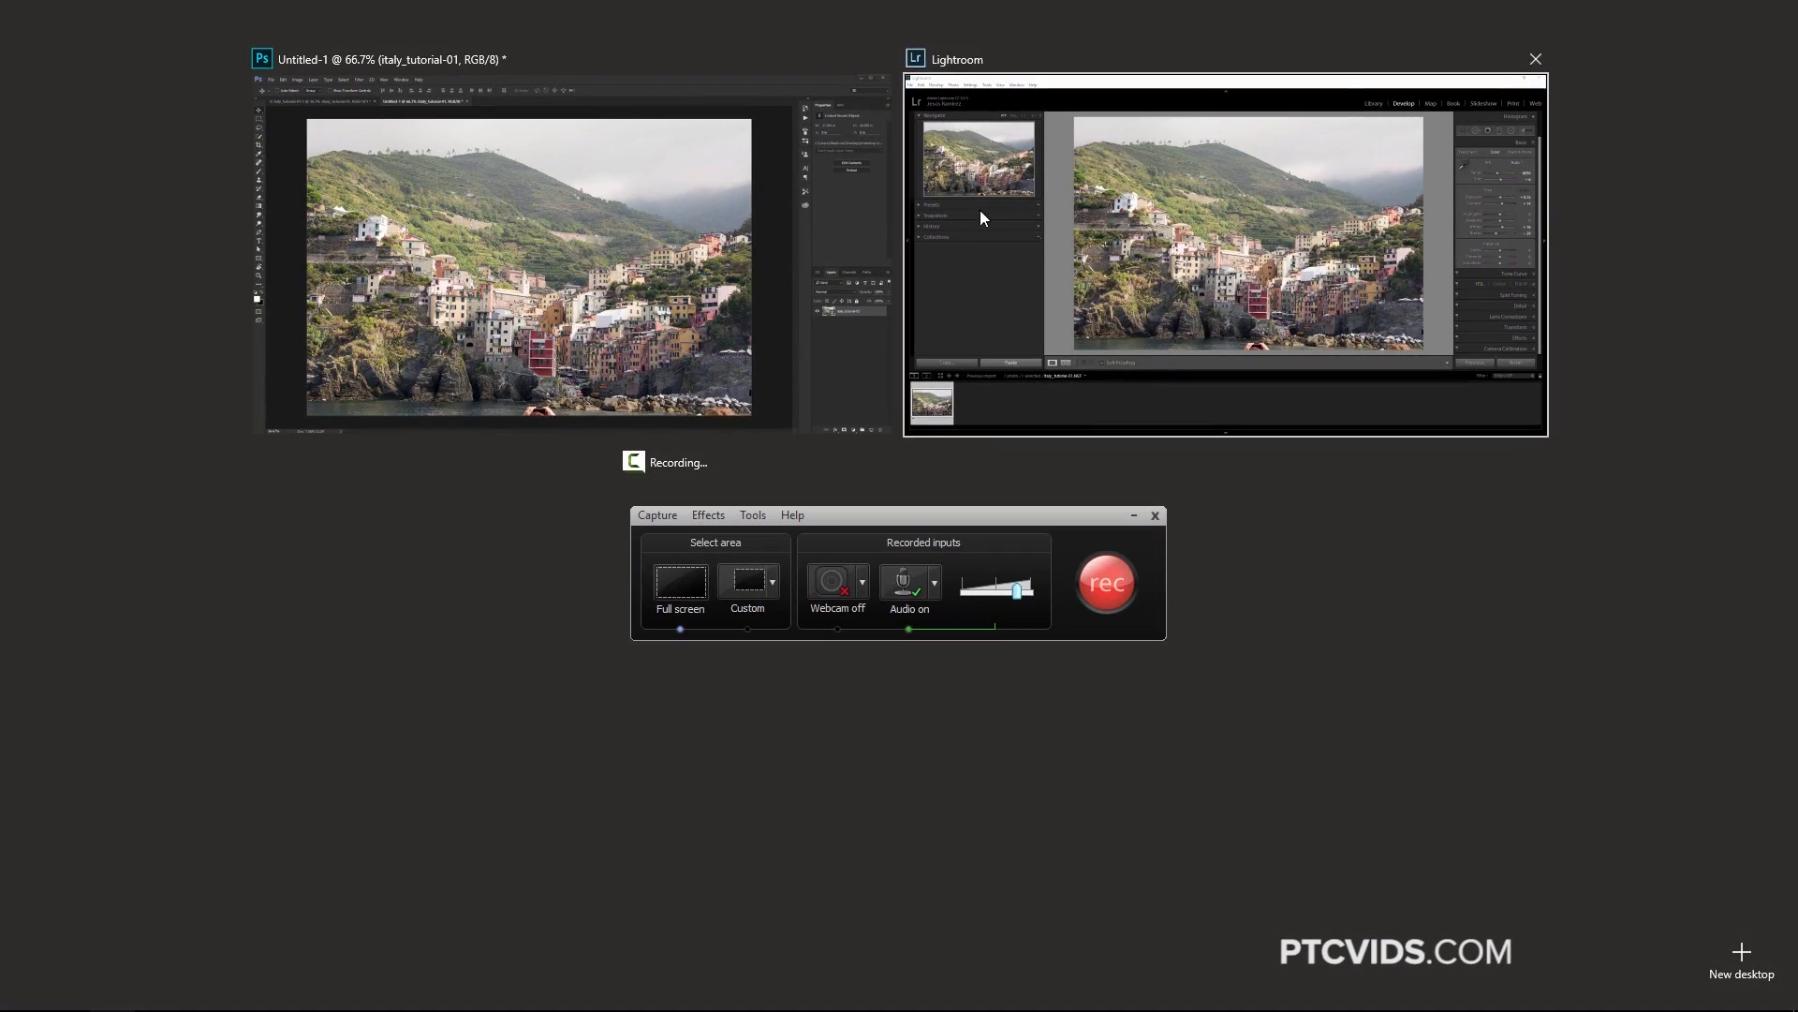
left_click(979, 212)
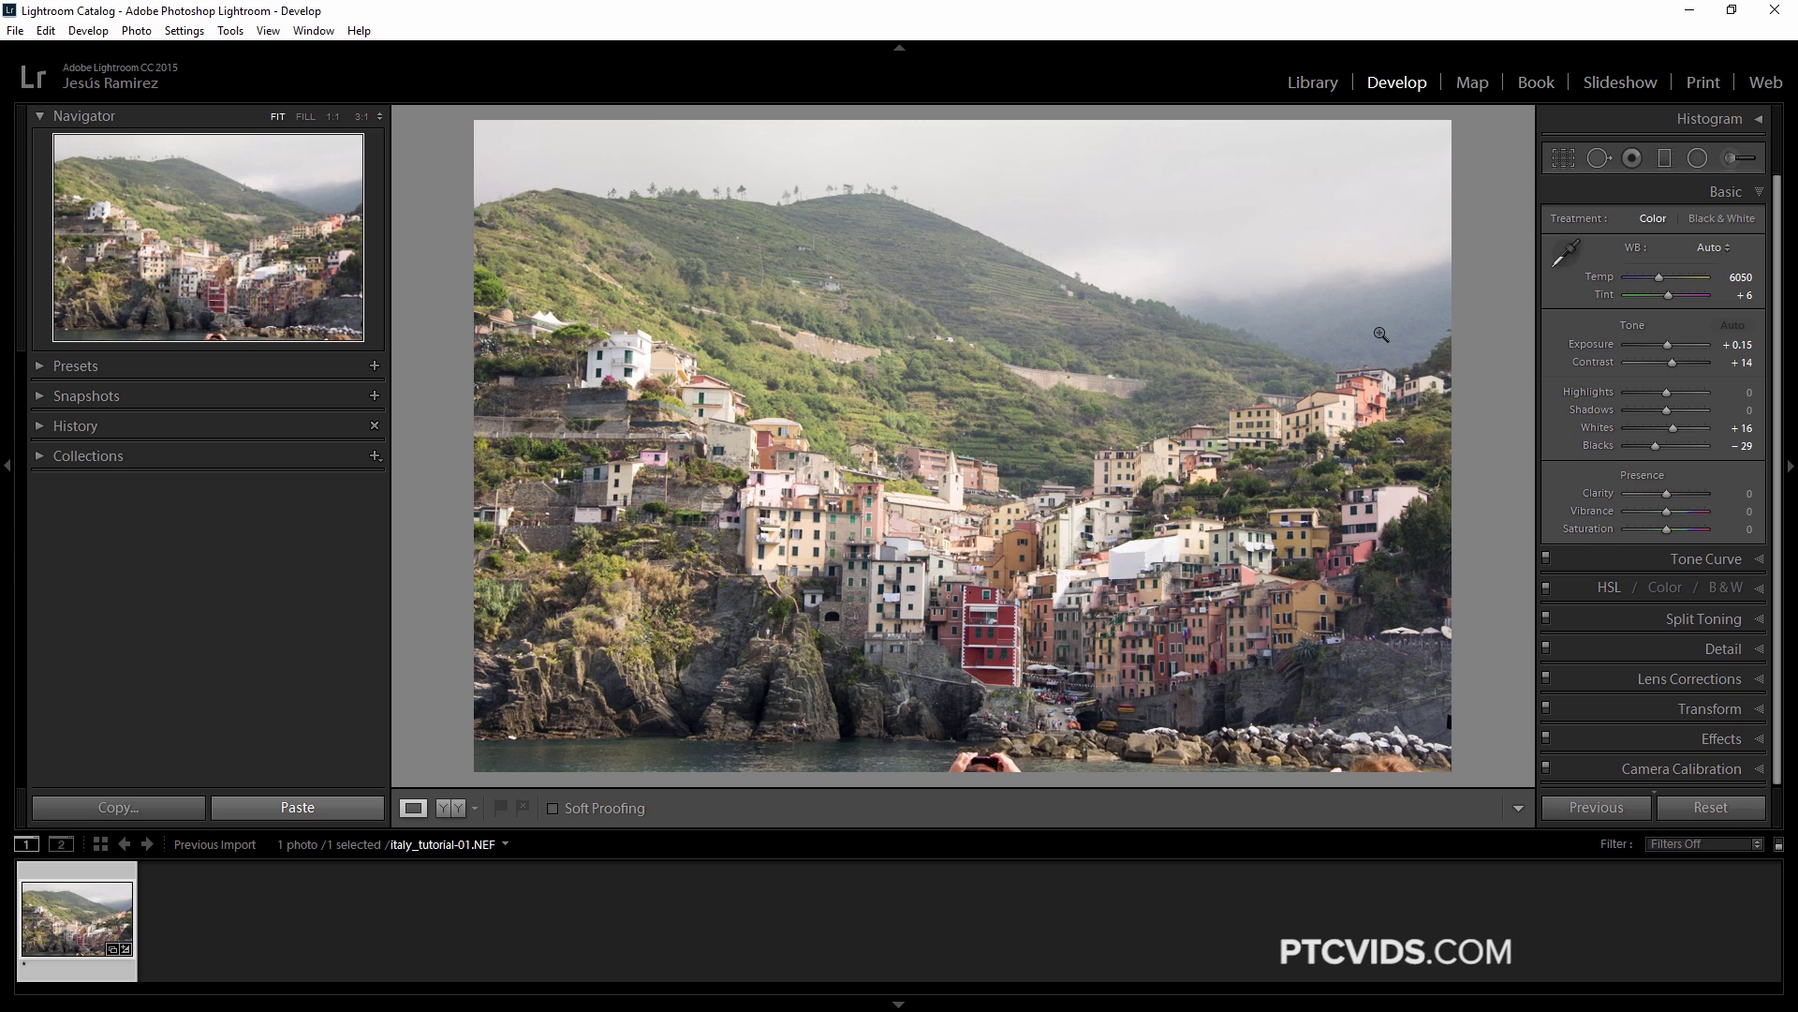
left_click_drag(1655, 278, 1720, 307)
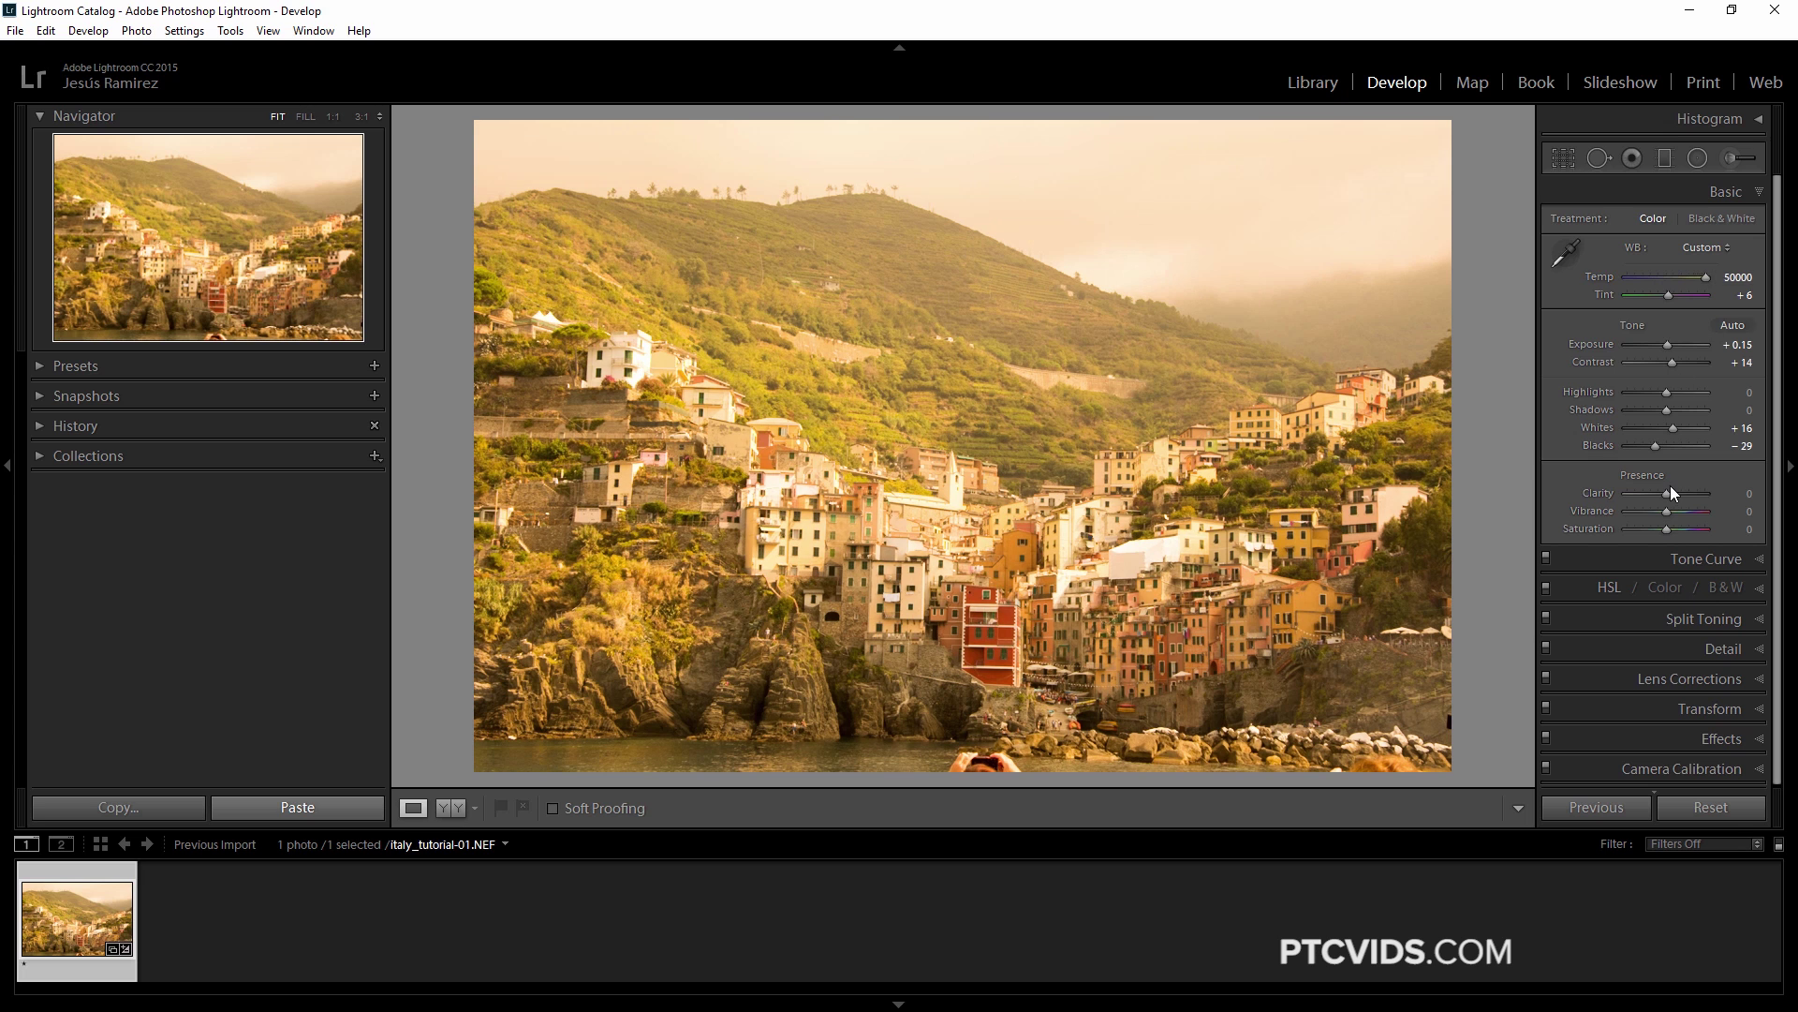
left_click_drag(1682, 500, 1733, 514)
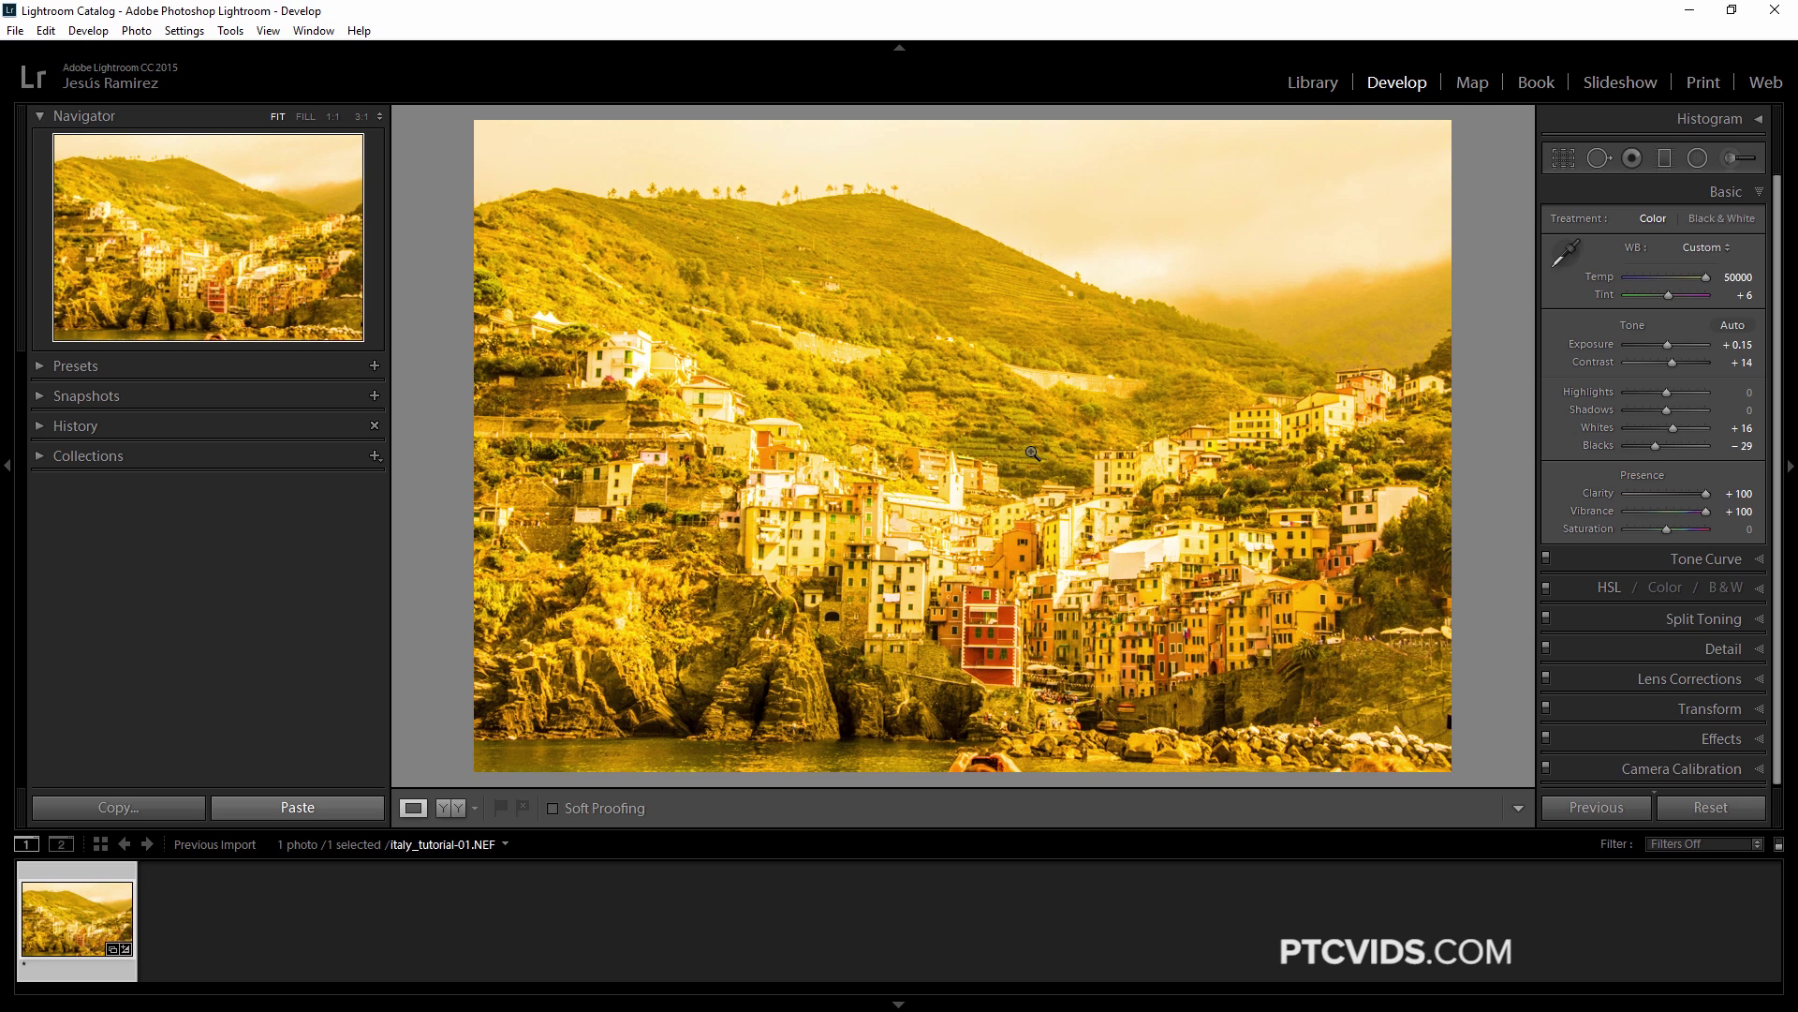
Save the warm, saturated adjustments to the raw photo's metadata and switch to Photoshop to view the linked layer
key("ctrl+s")
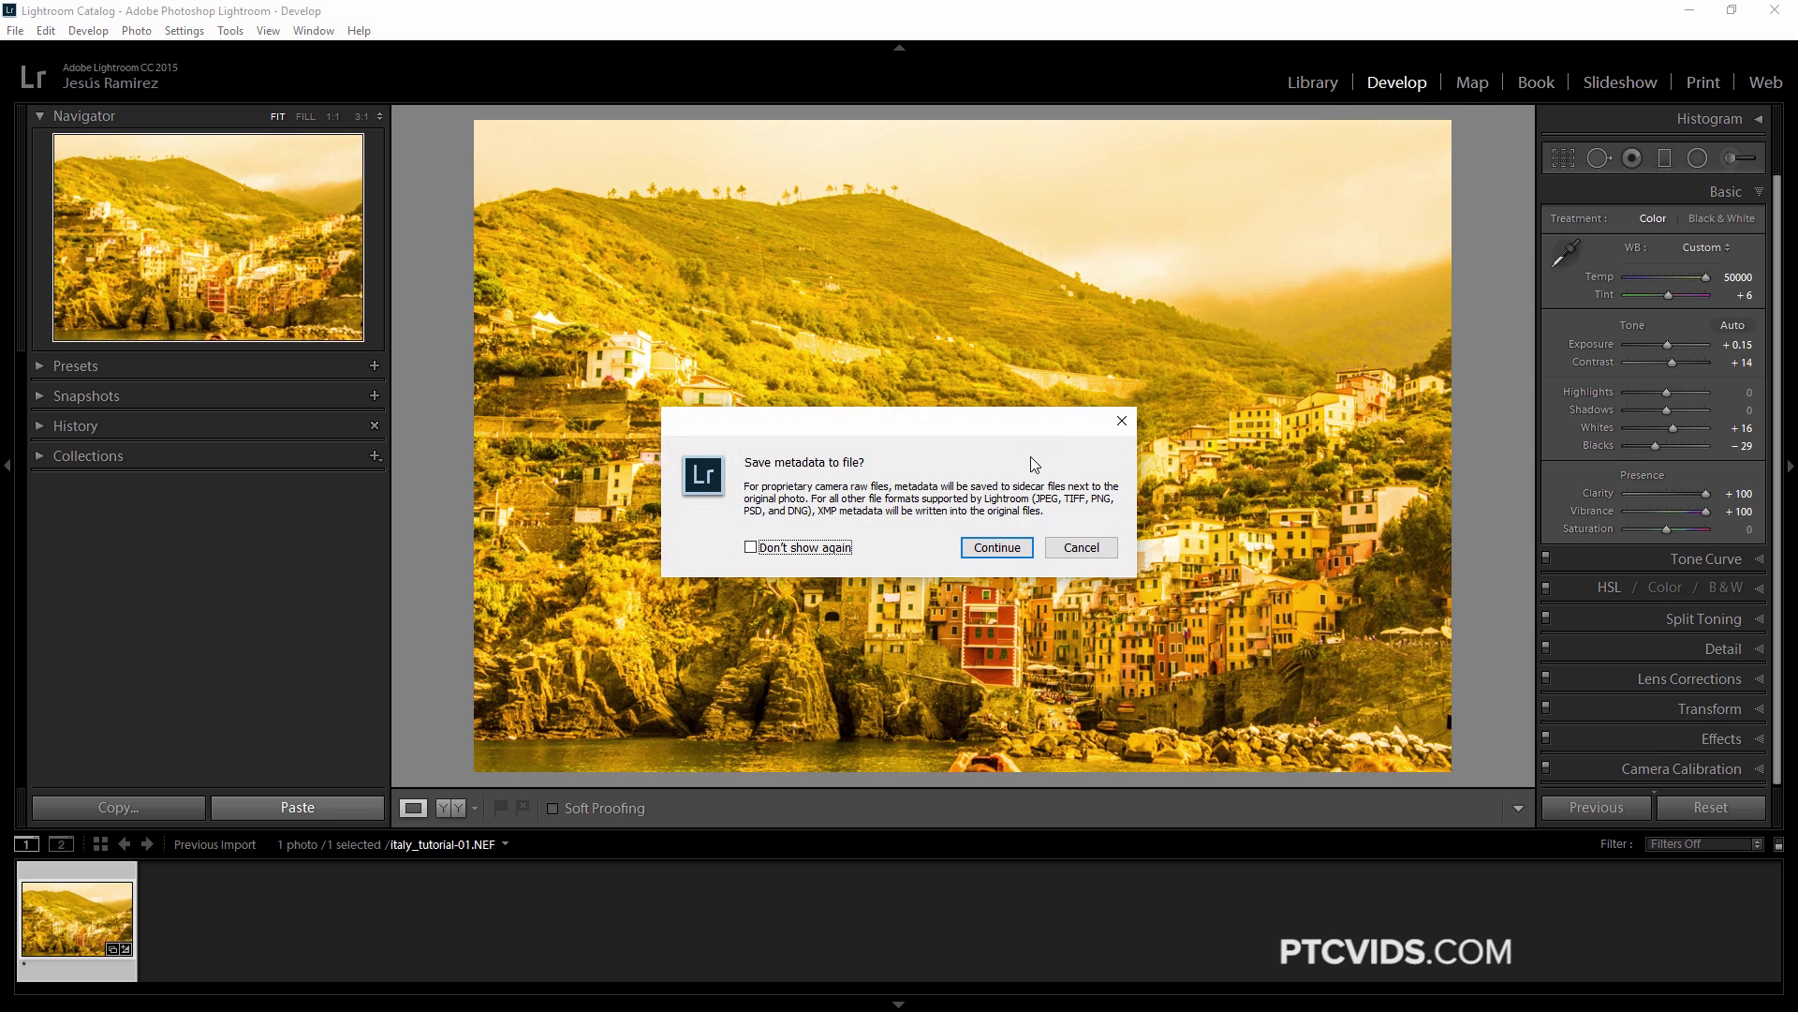
left_click(996, 548)
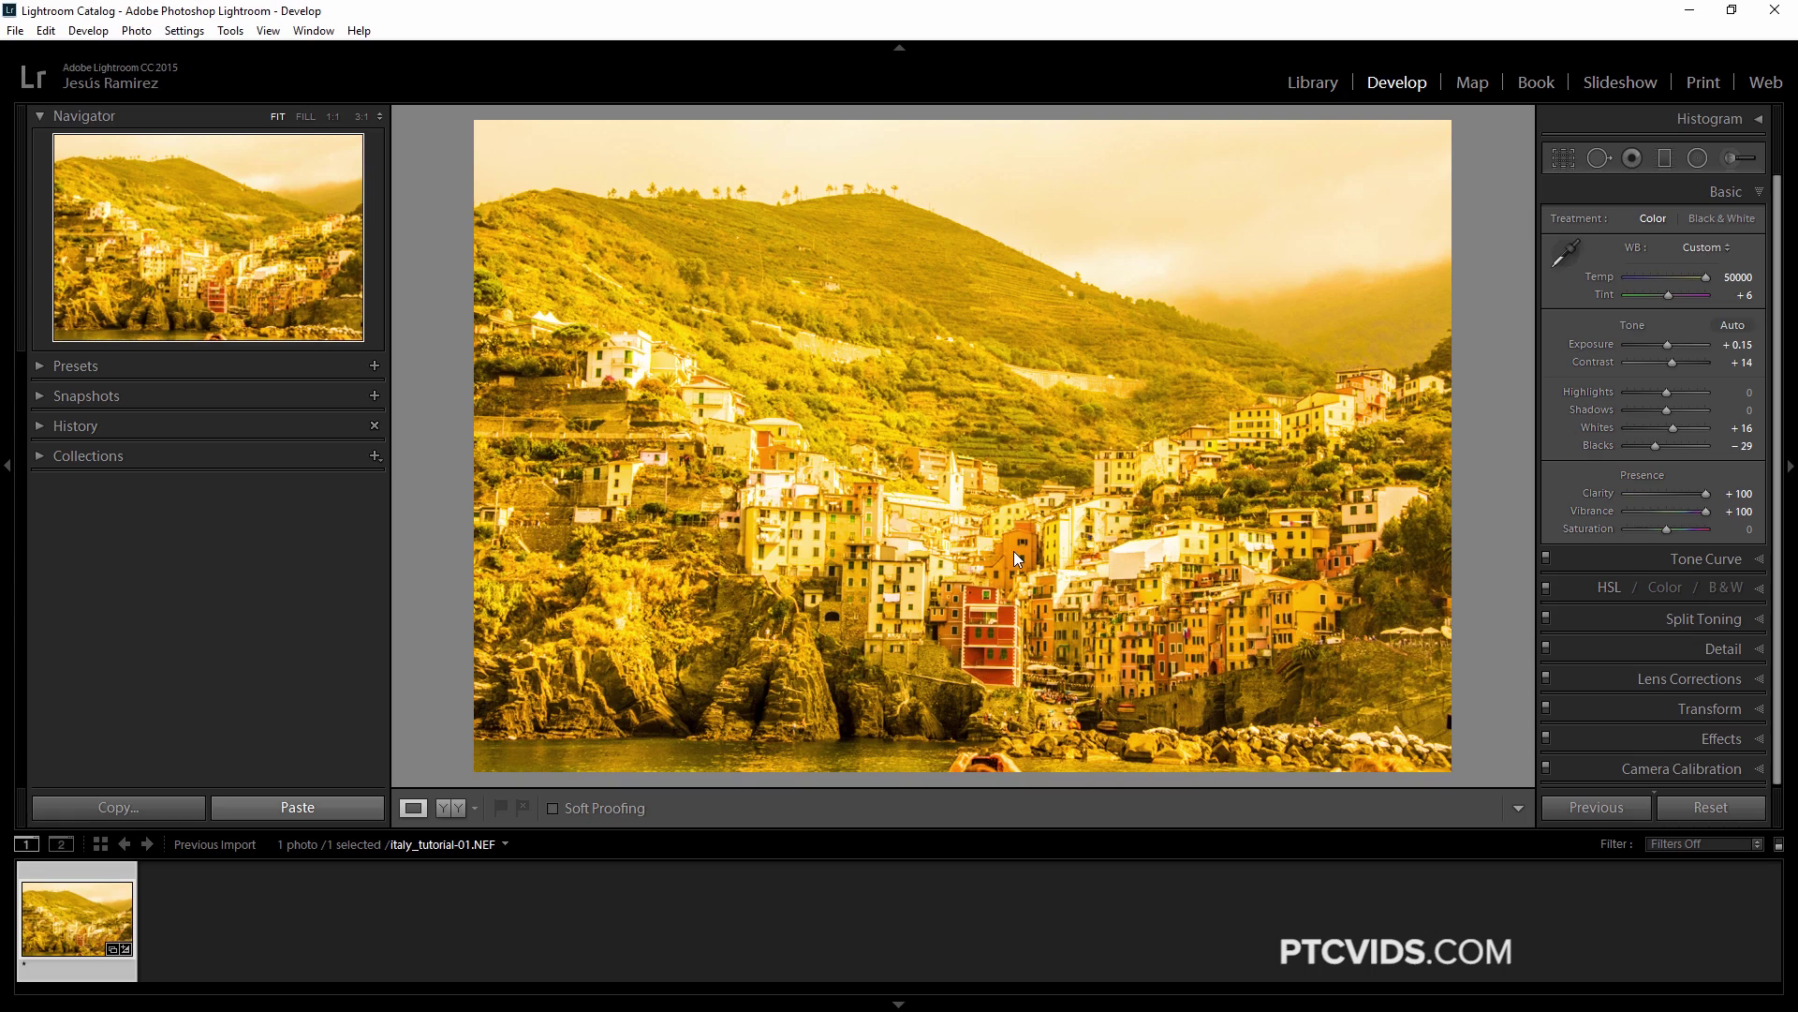
key("super+Tab")
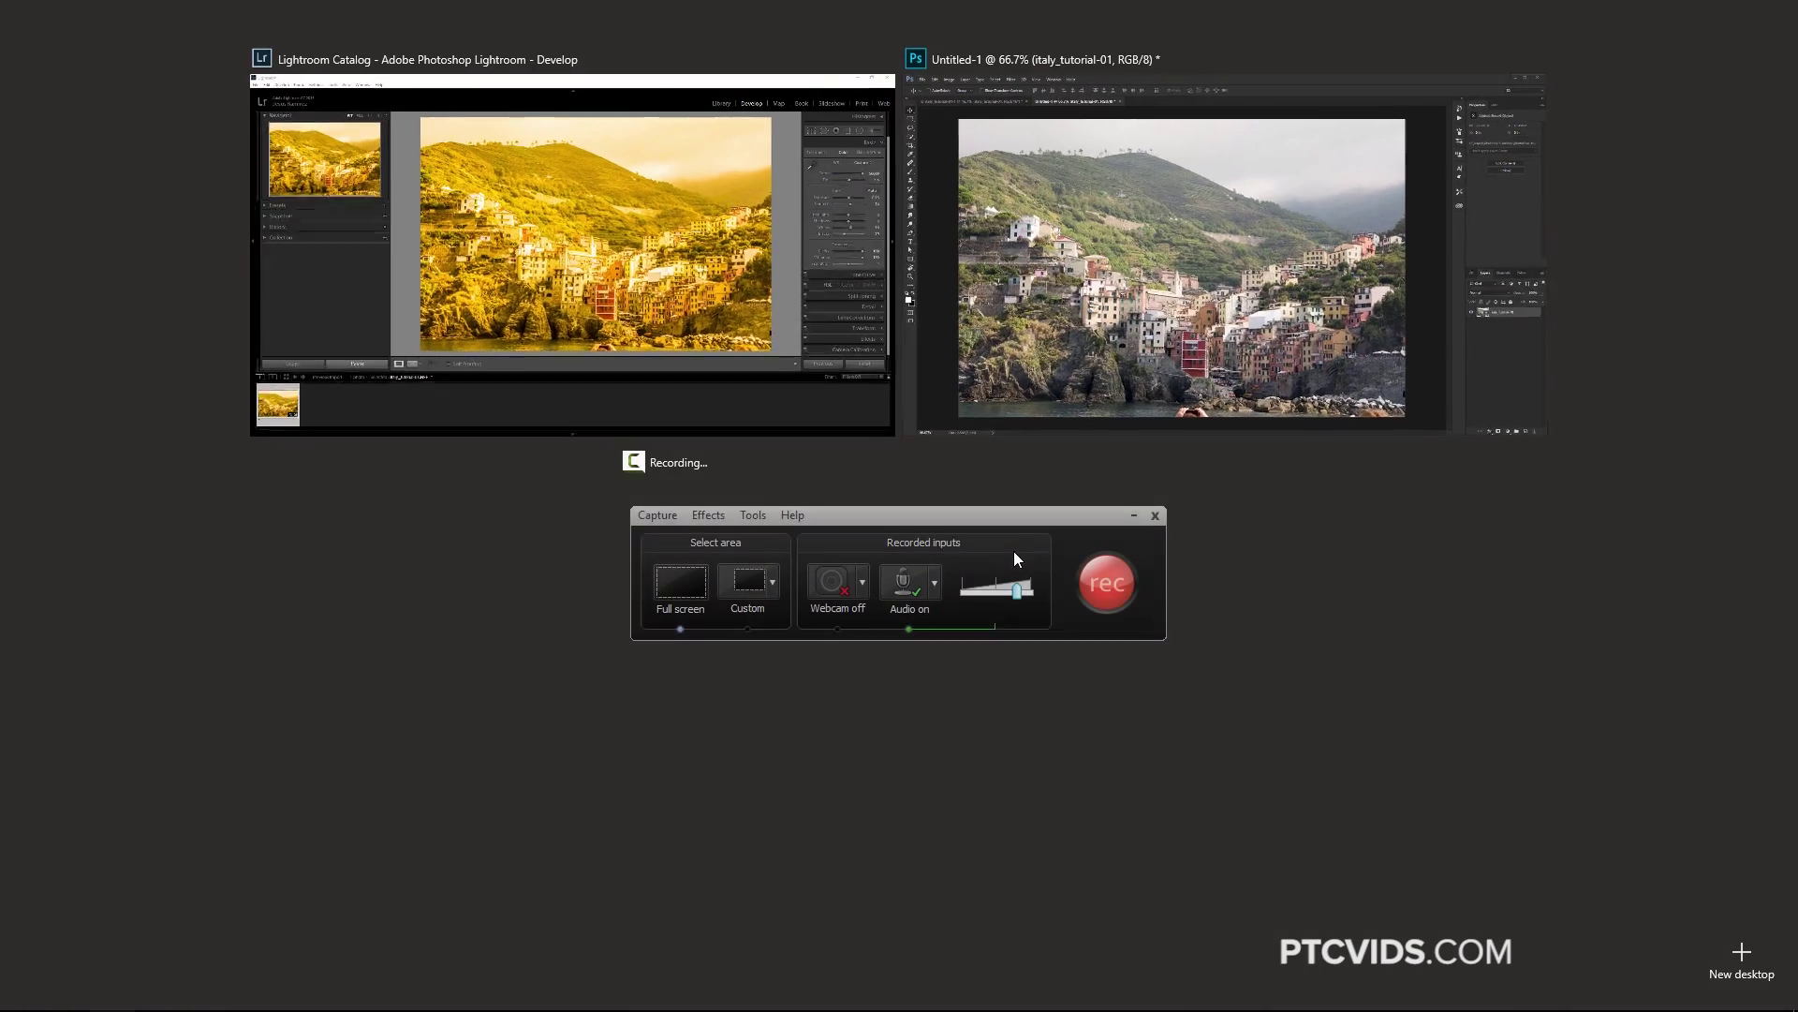
left_click(1072, 324)
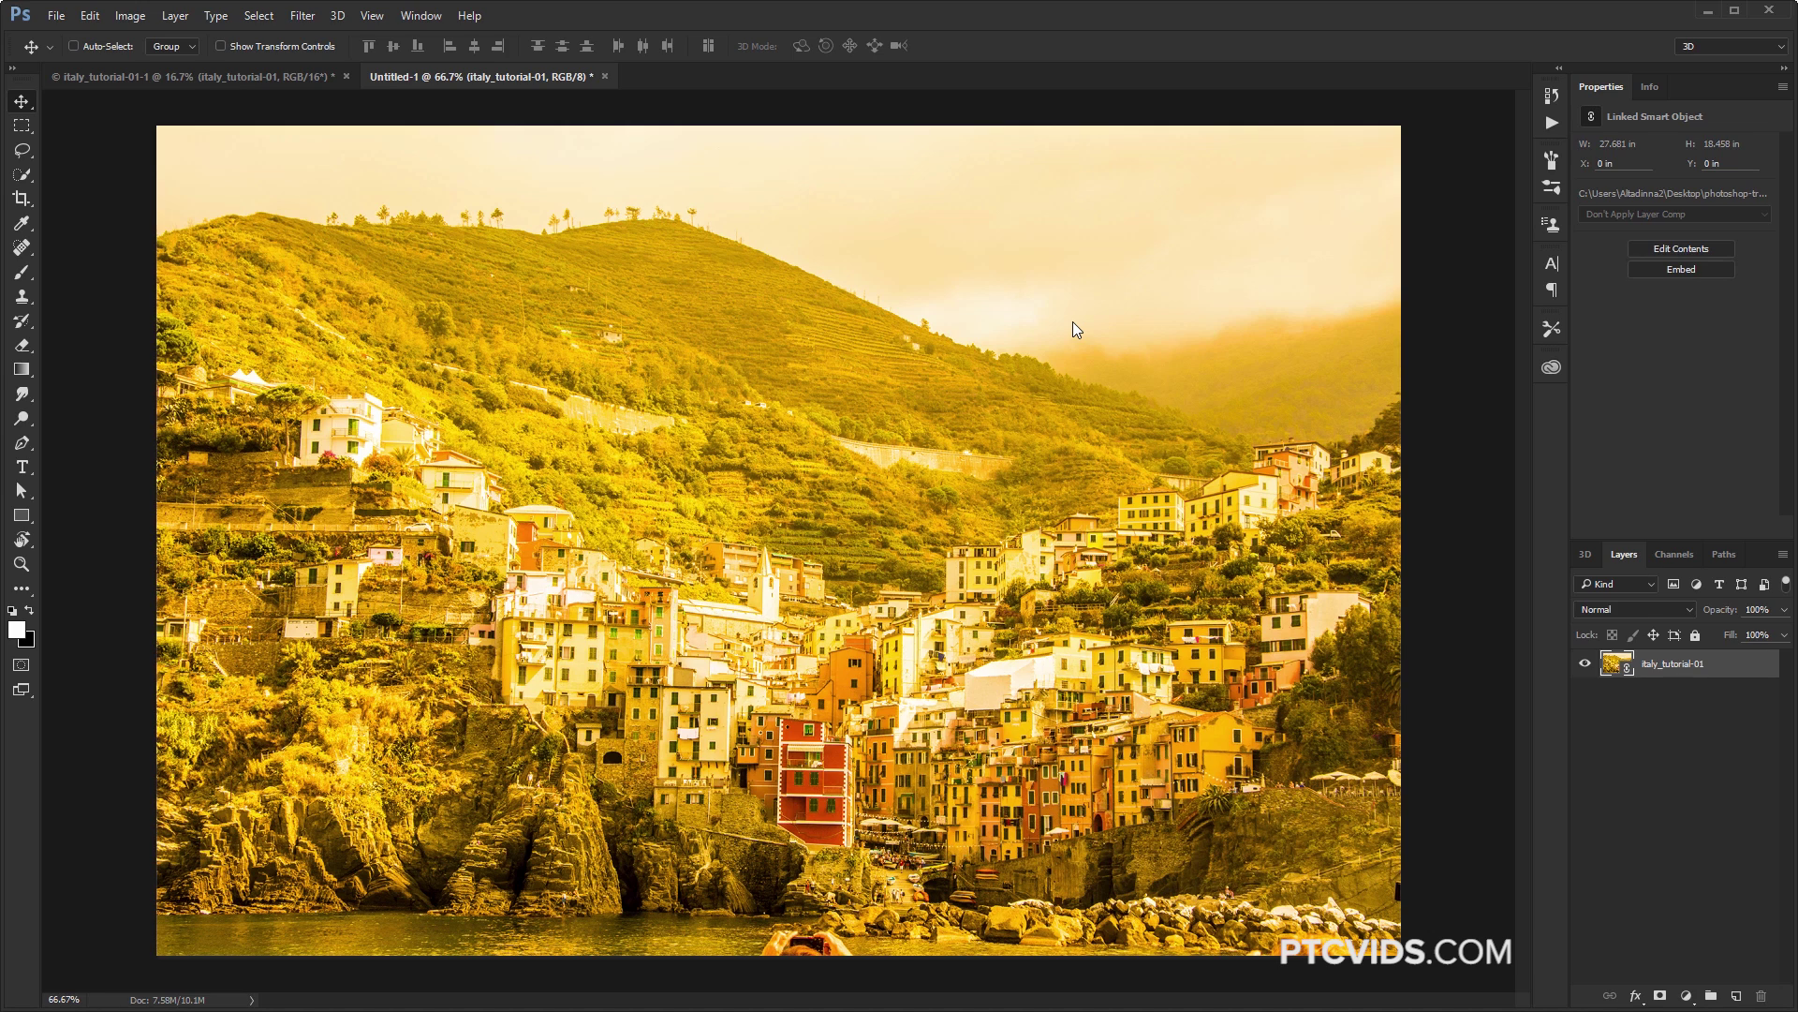
Switch back to Lightroom and apply the B&W Look 2 preset from Lightroom B&W Presets to the photo
key("super+Tab")
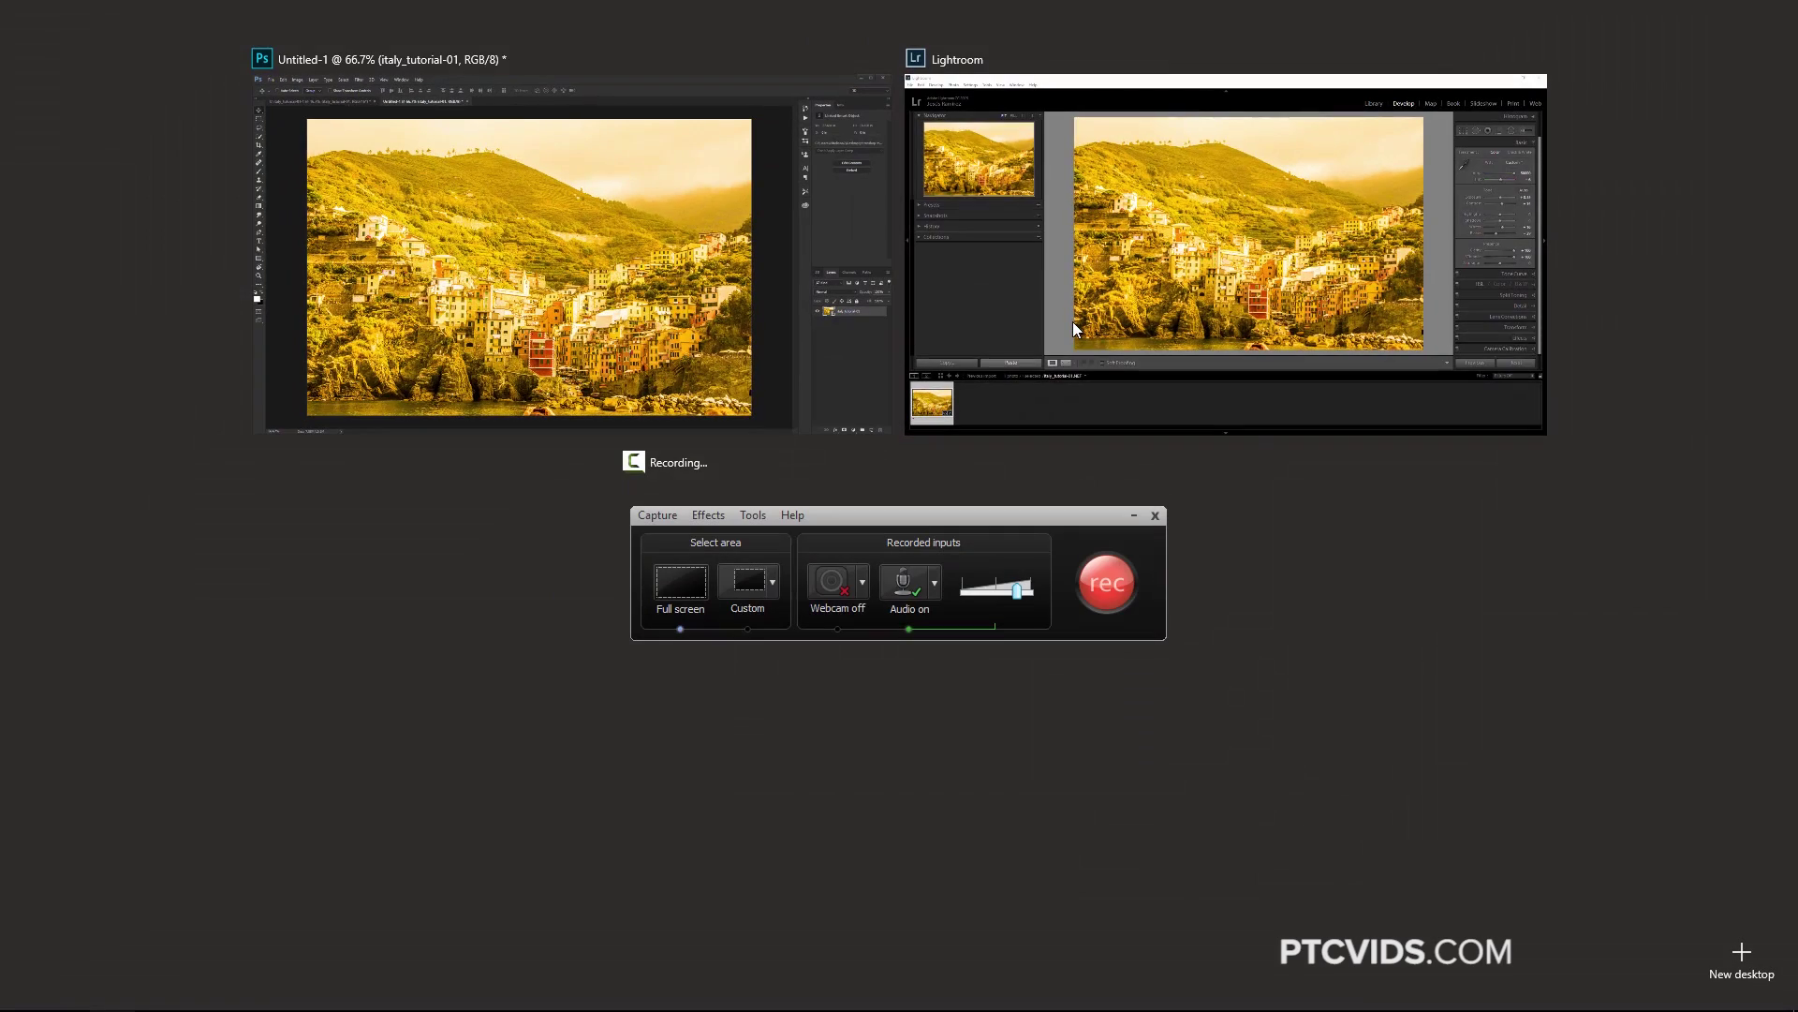
left_click(1073, 323)
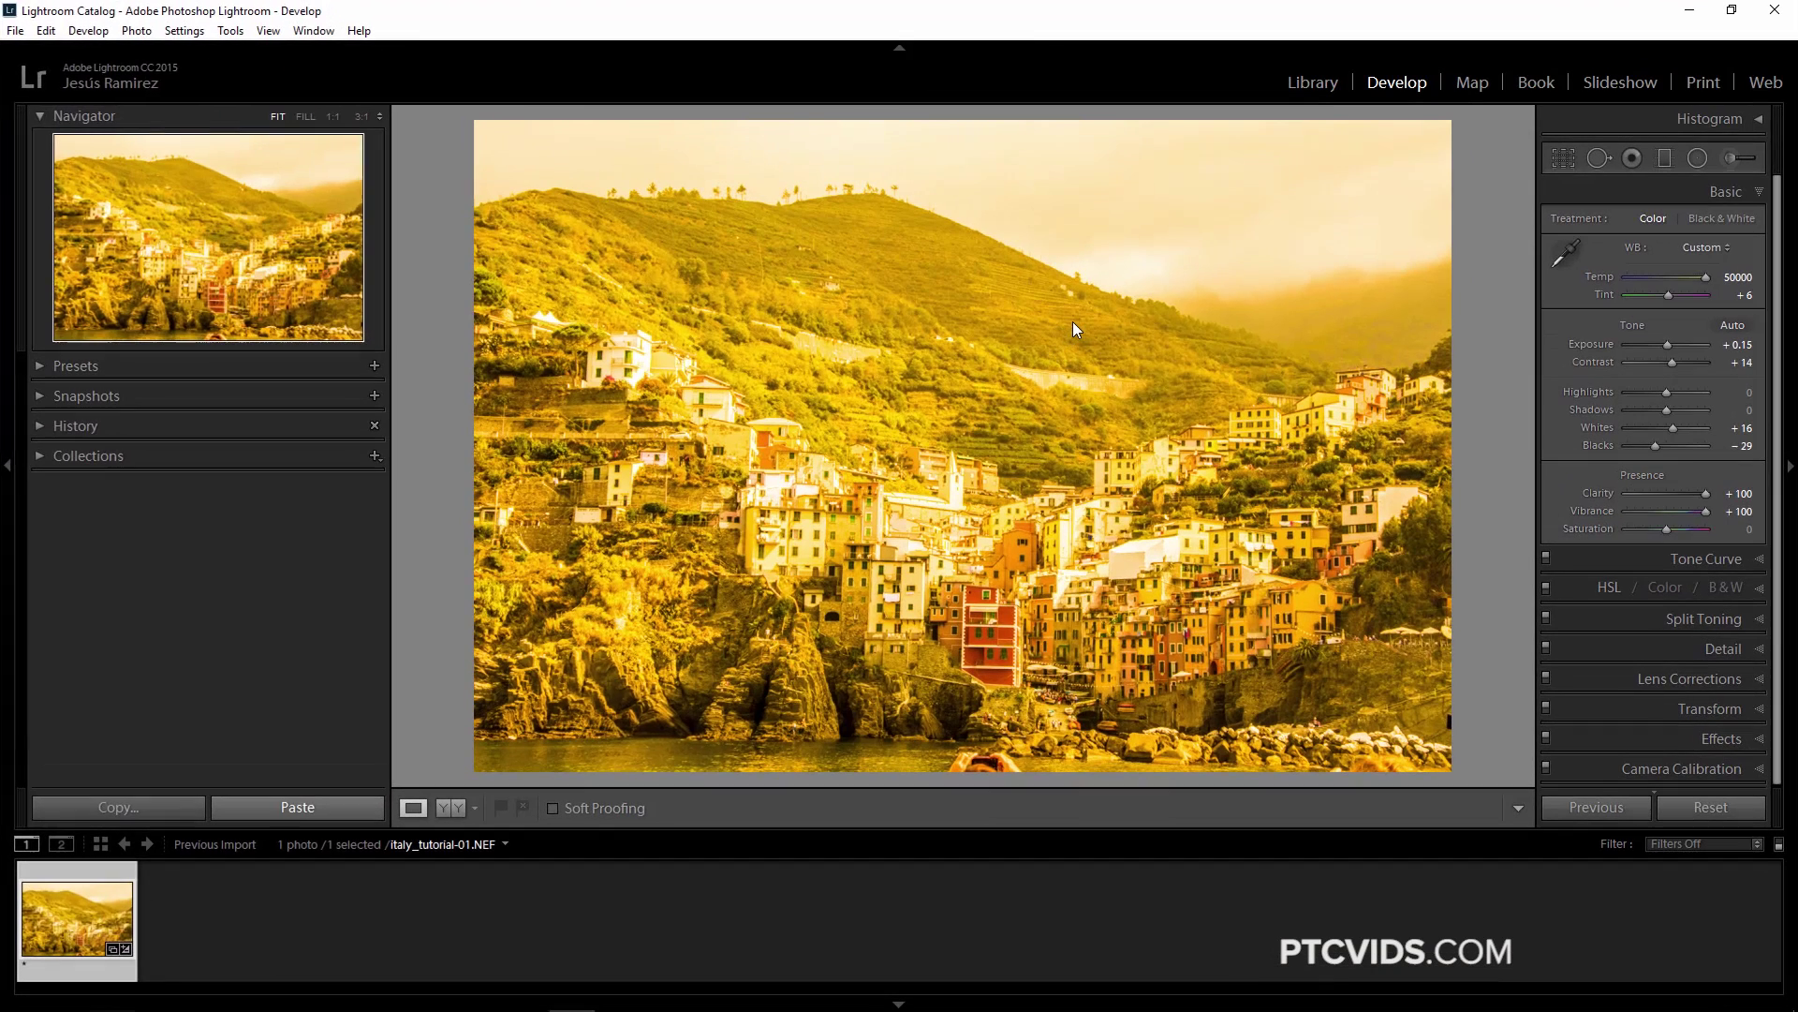
key("shift")
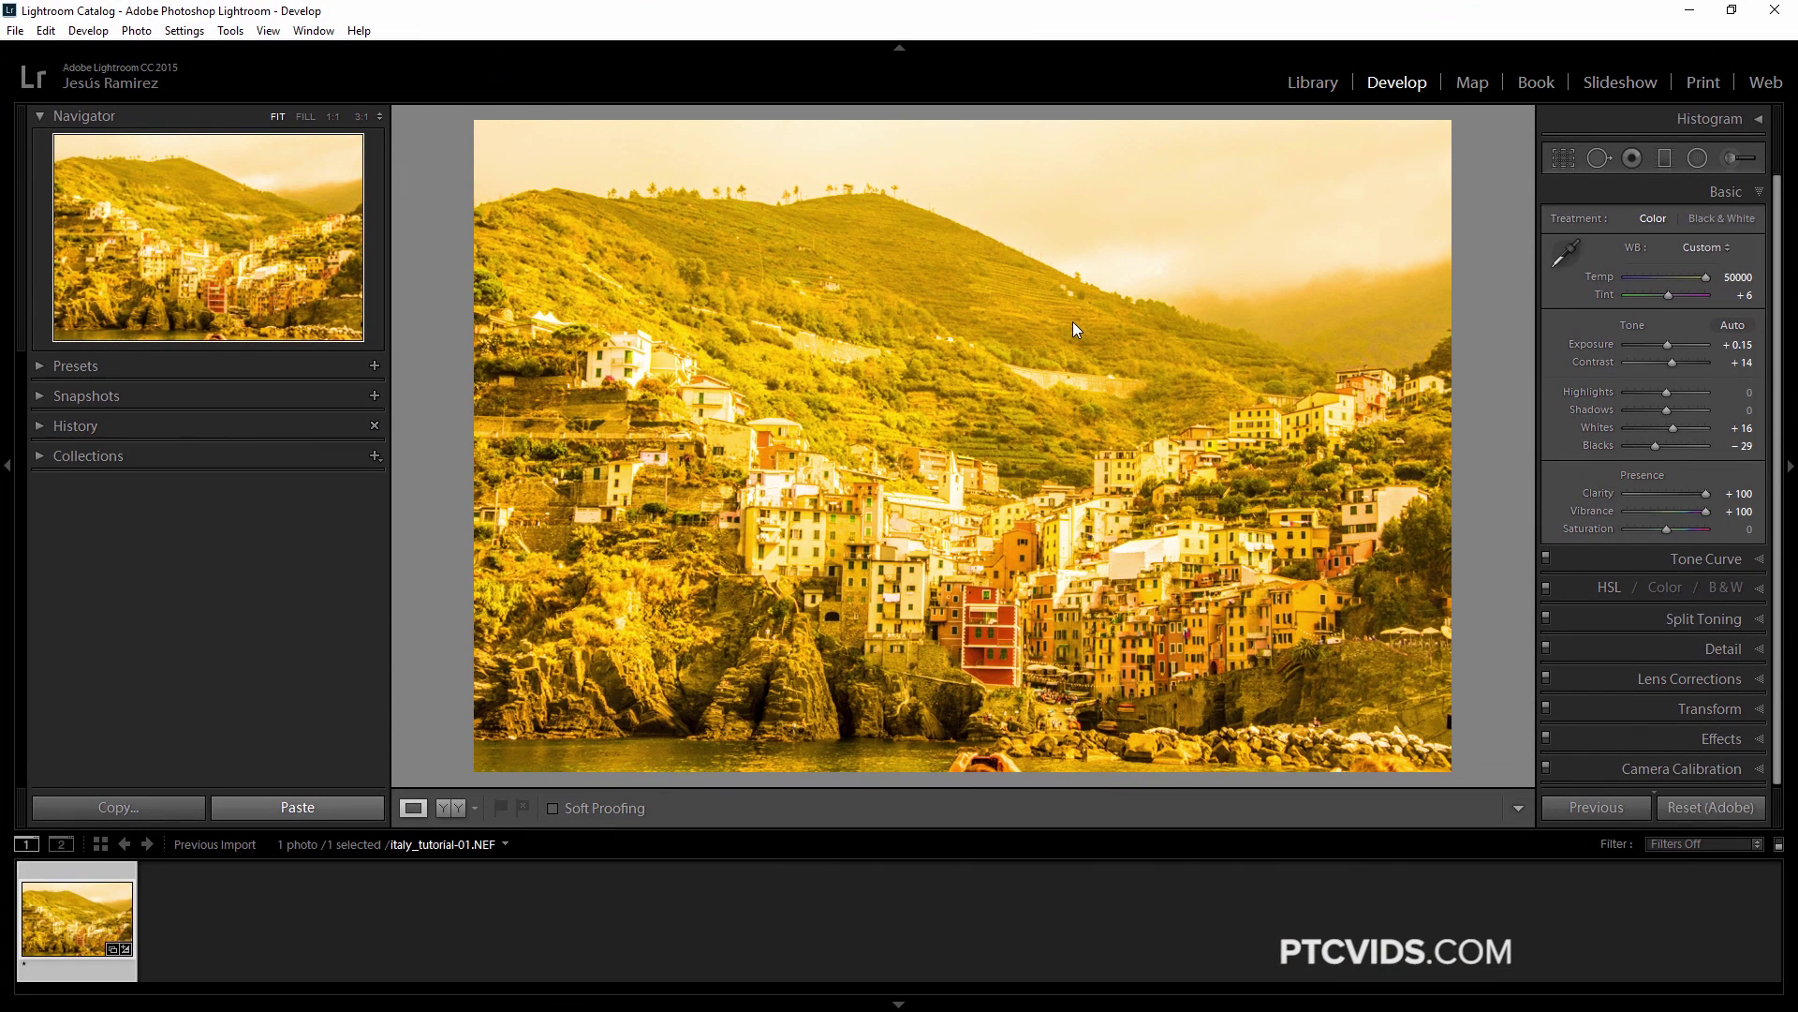
key("ctrl+shift+1")
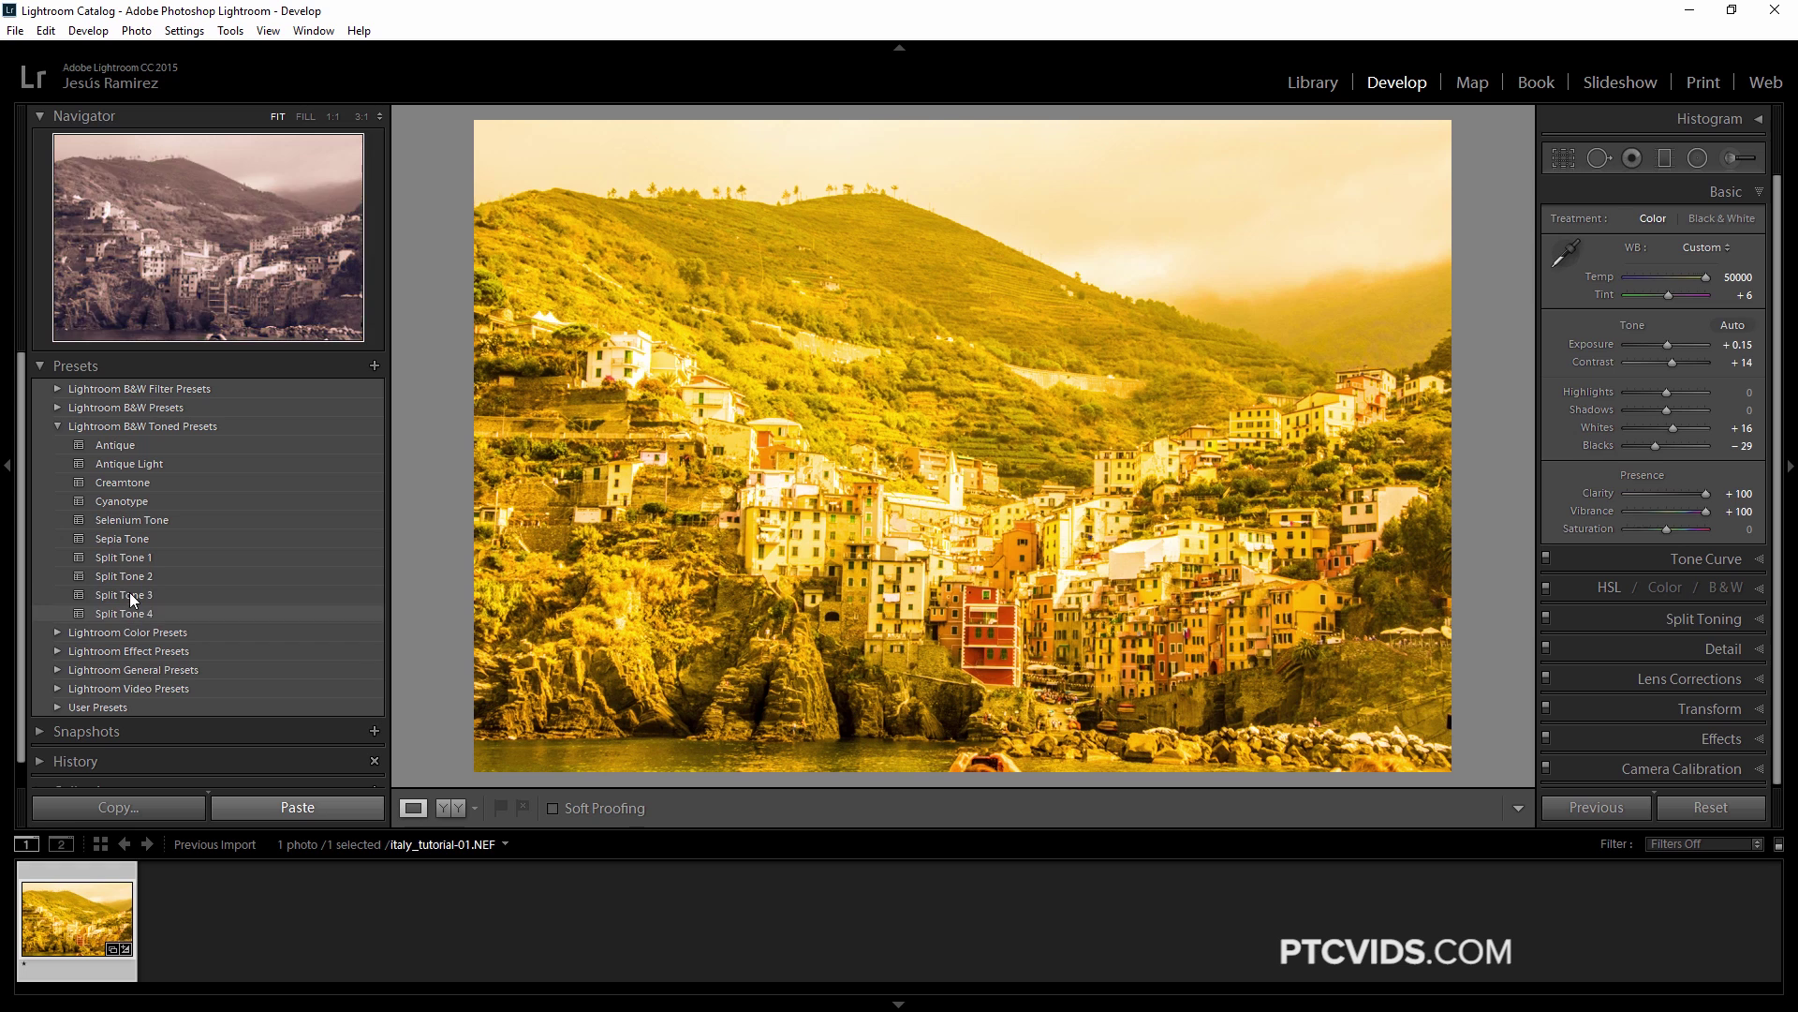
left_click(56, 427)
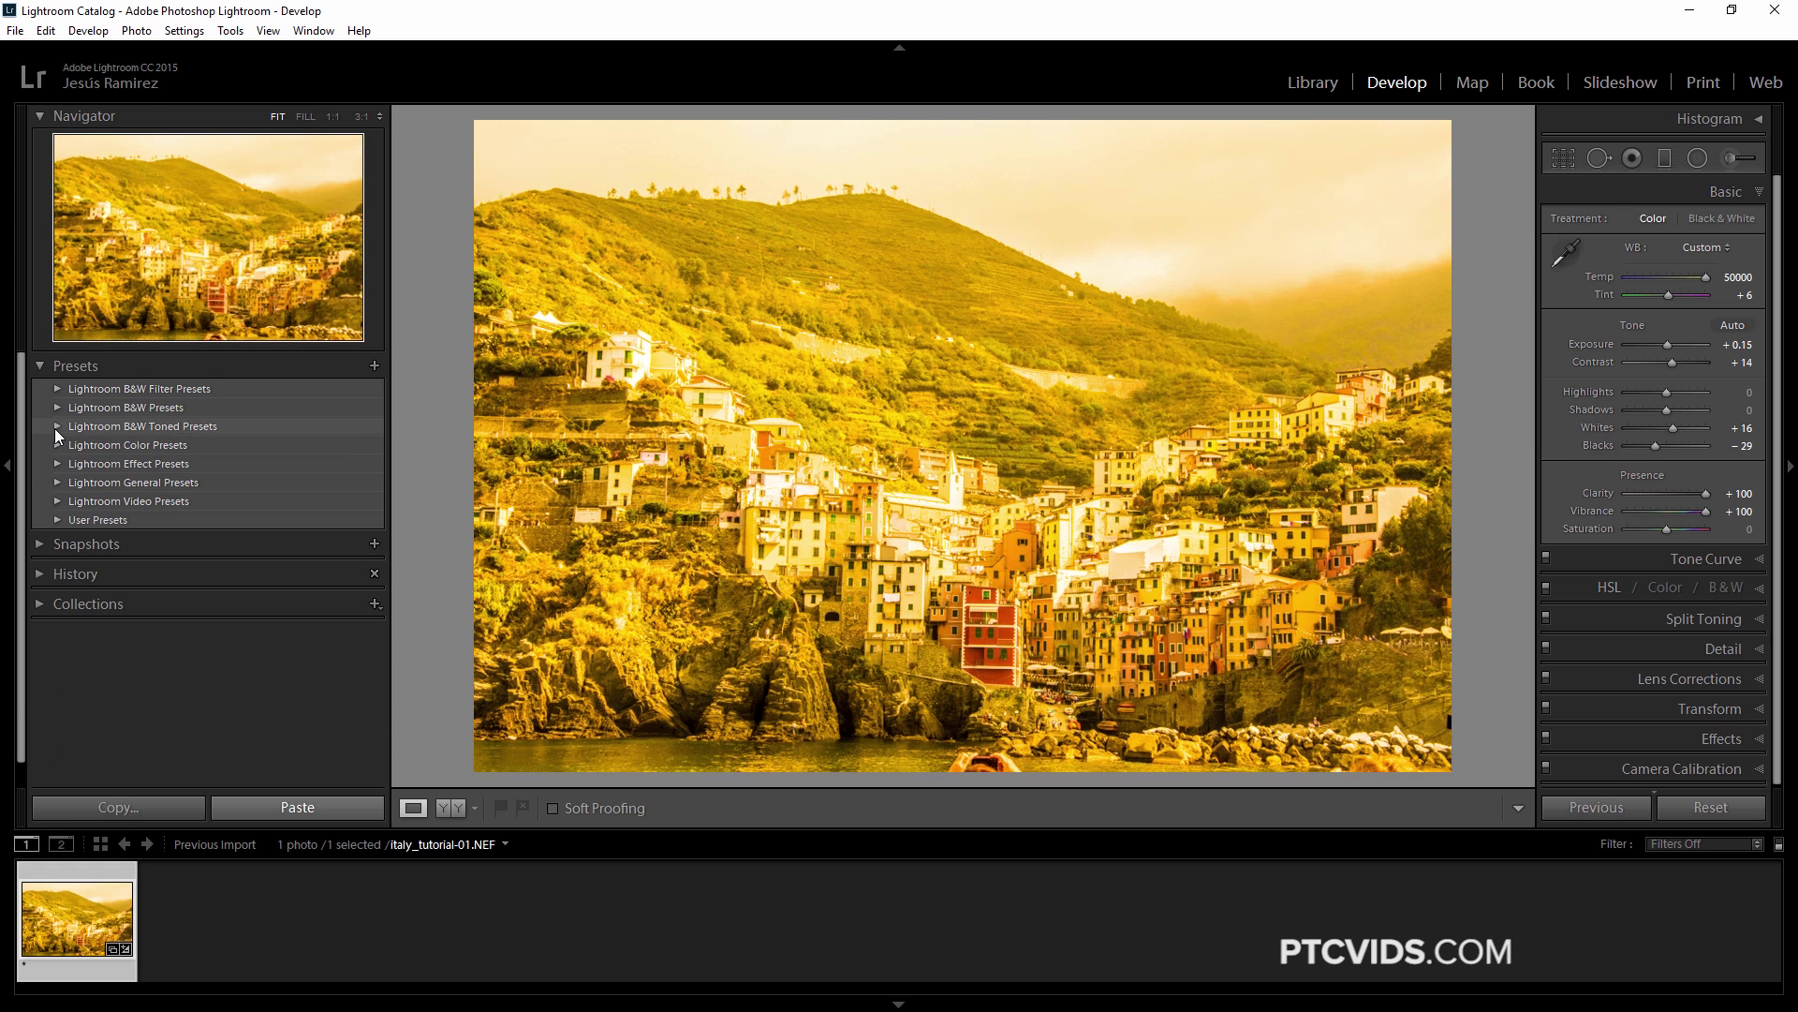
left_click(59, 408)
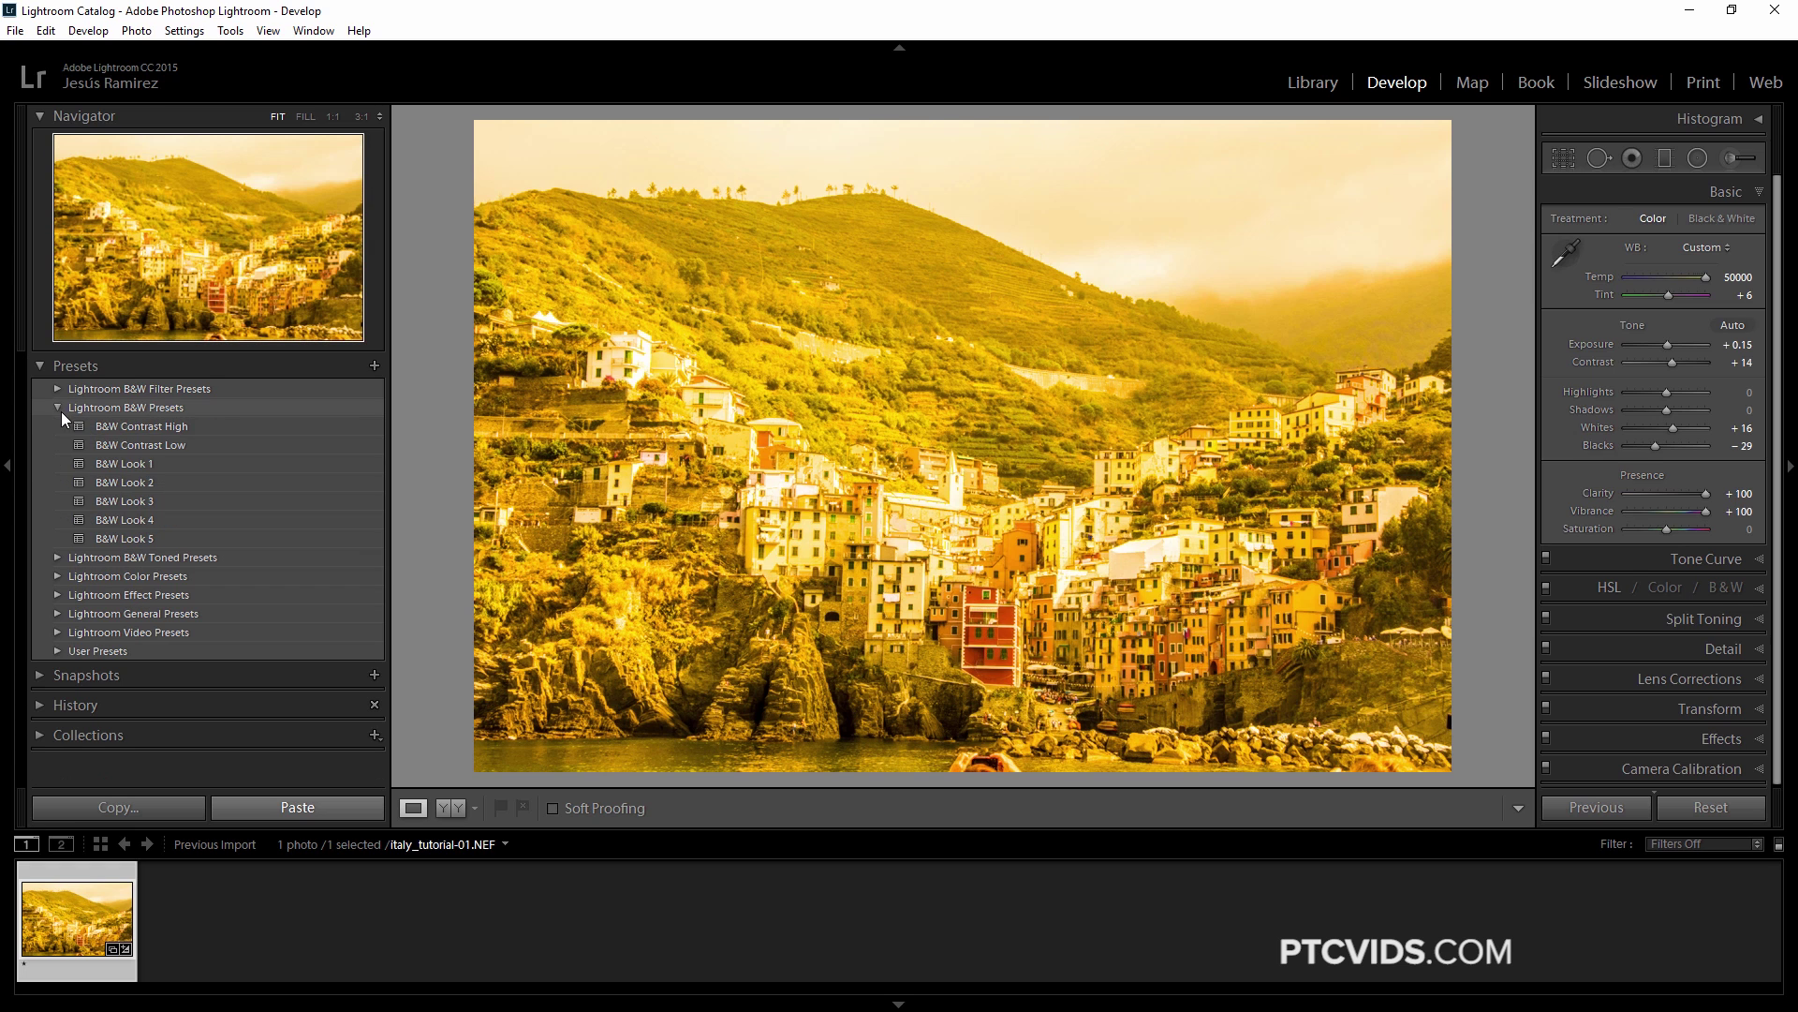
left_click(105, 486)
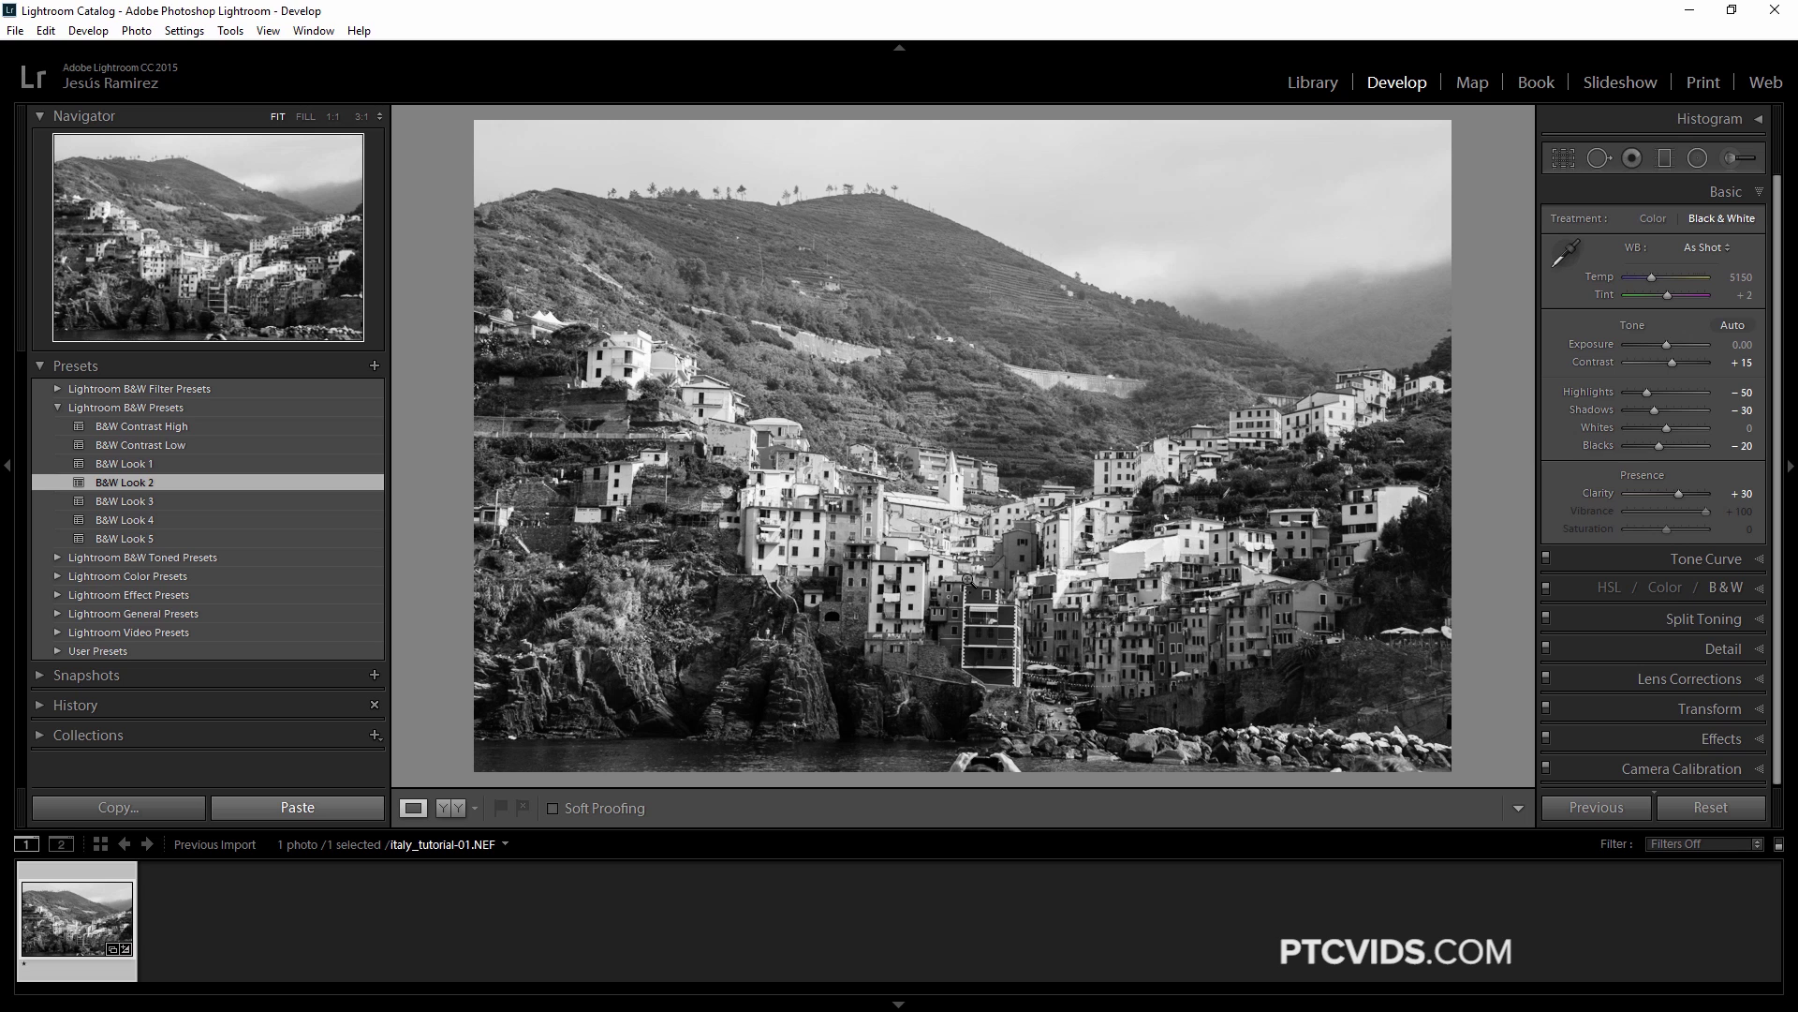
Save the black-and-white look to the raw photo's metadata and switch to Photoshop to view the linked smart object
key("ctrl+s")
left_click(997, 550)
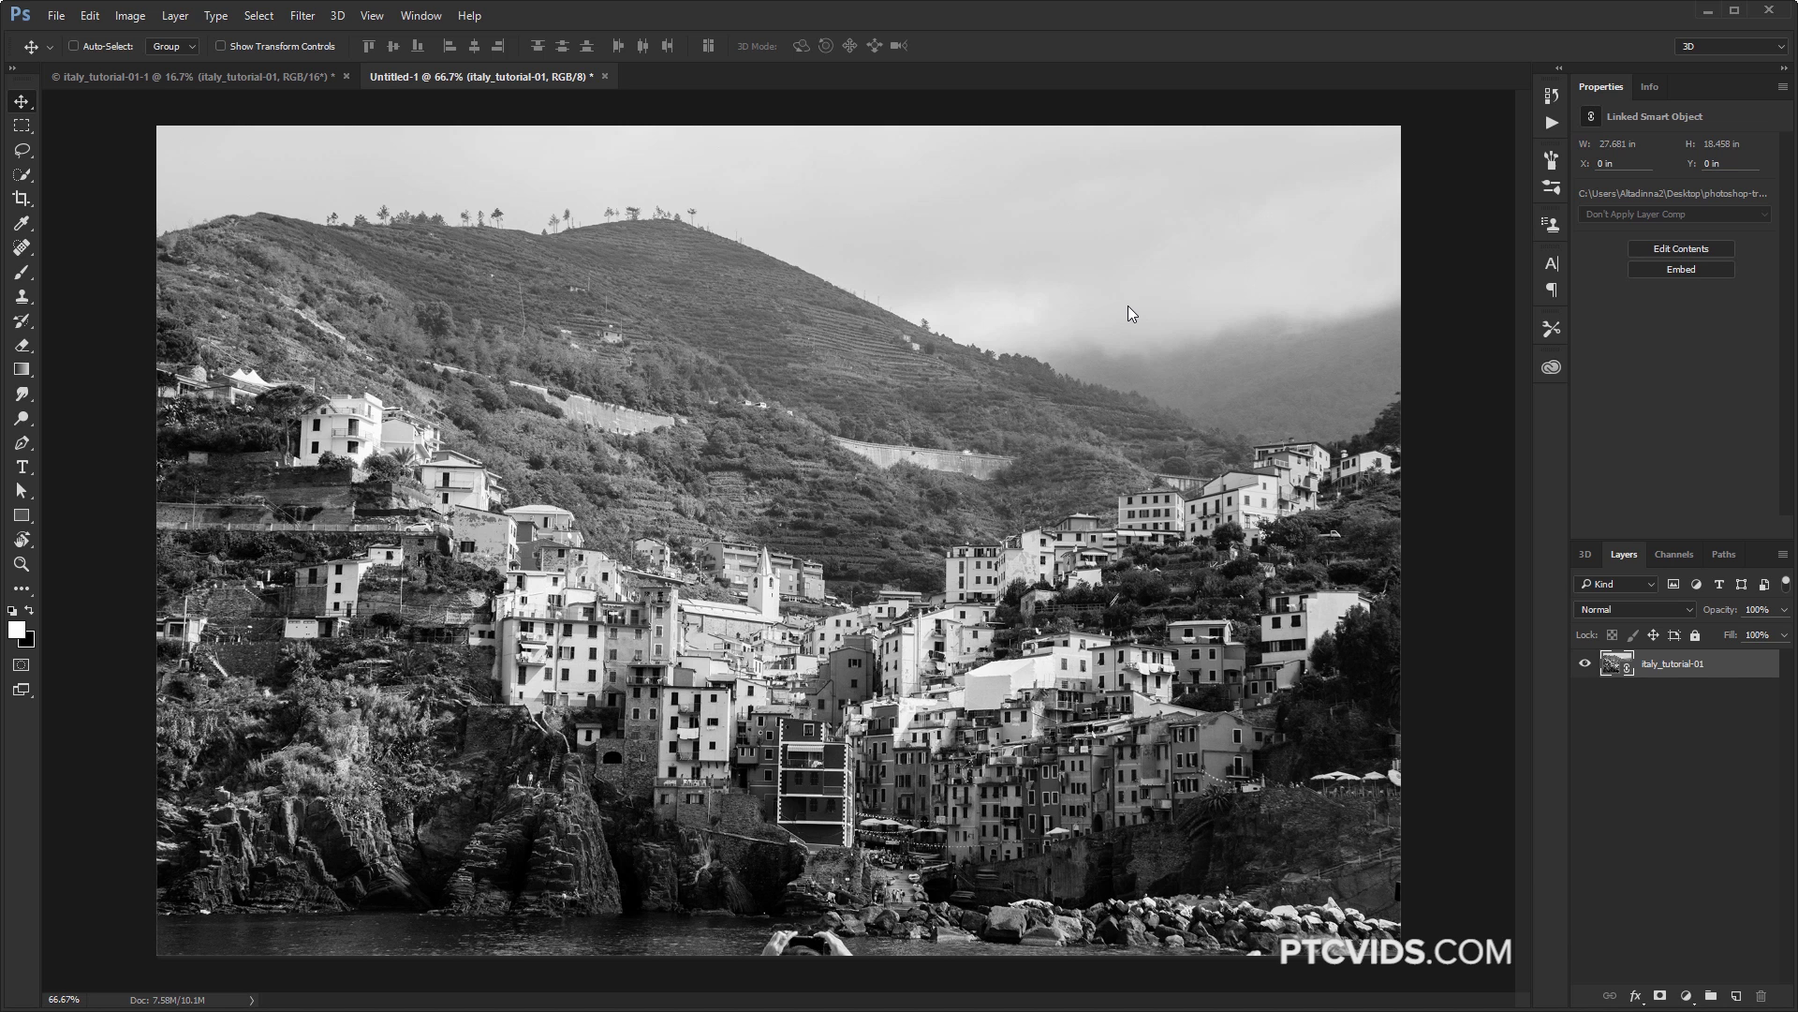
Return to Lightroom, compare the Color and Black & White treatments, and leave the photo's treatment set to Color
key("super+Tab")
left_click(1273, 205)
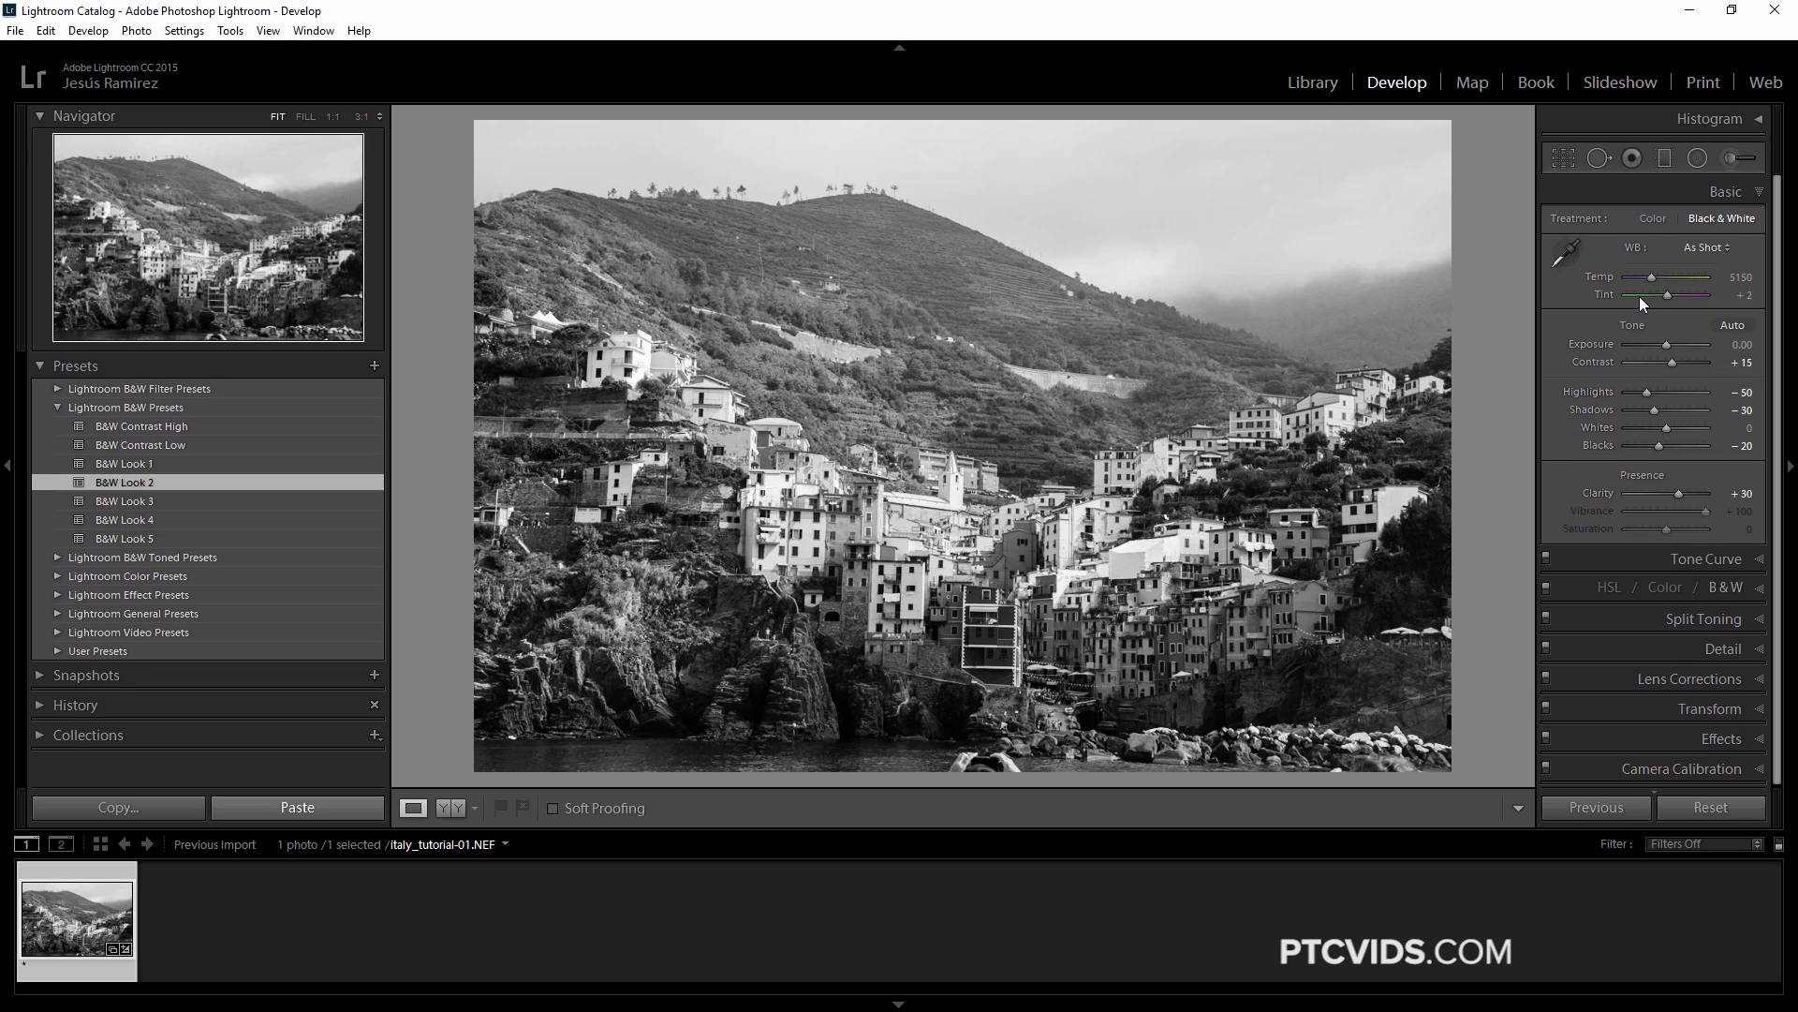
left_click(1649, 221)
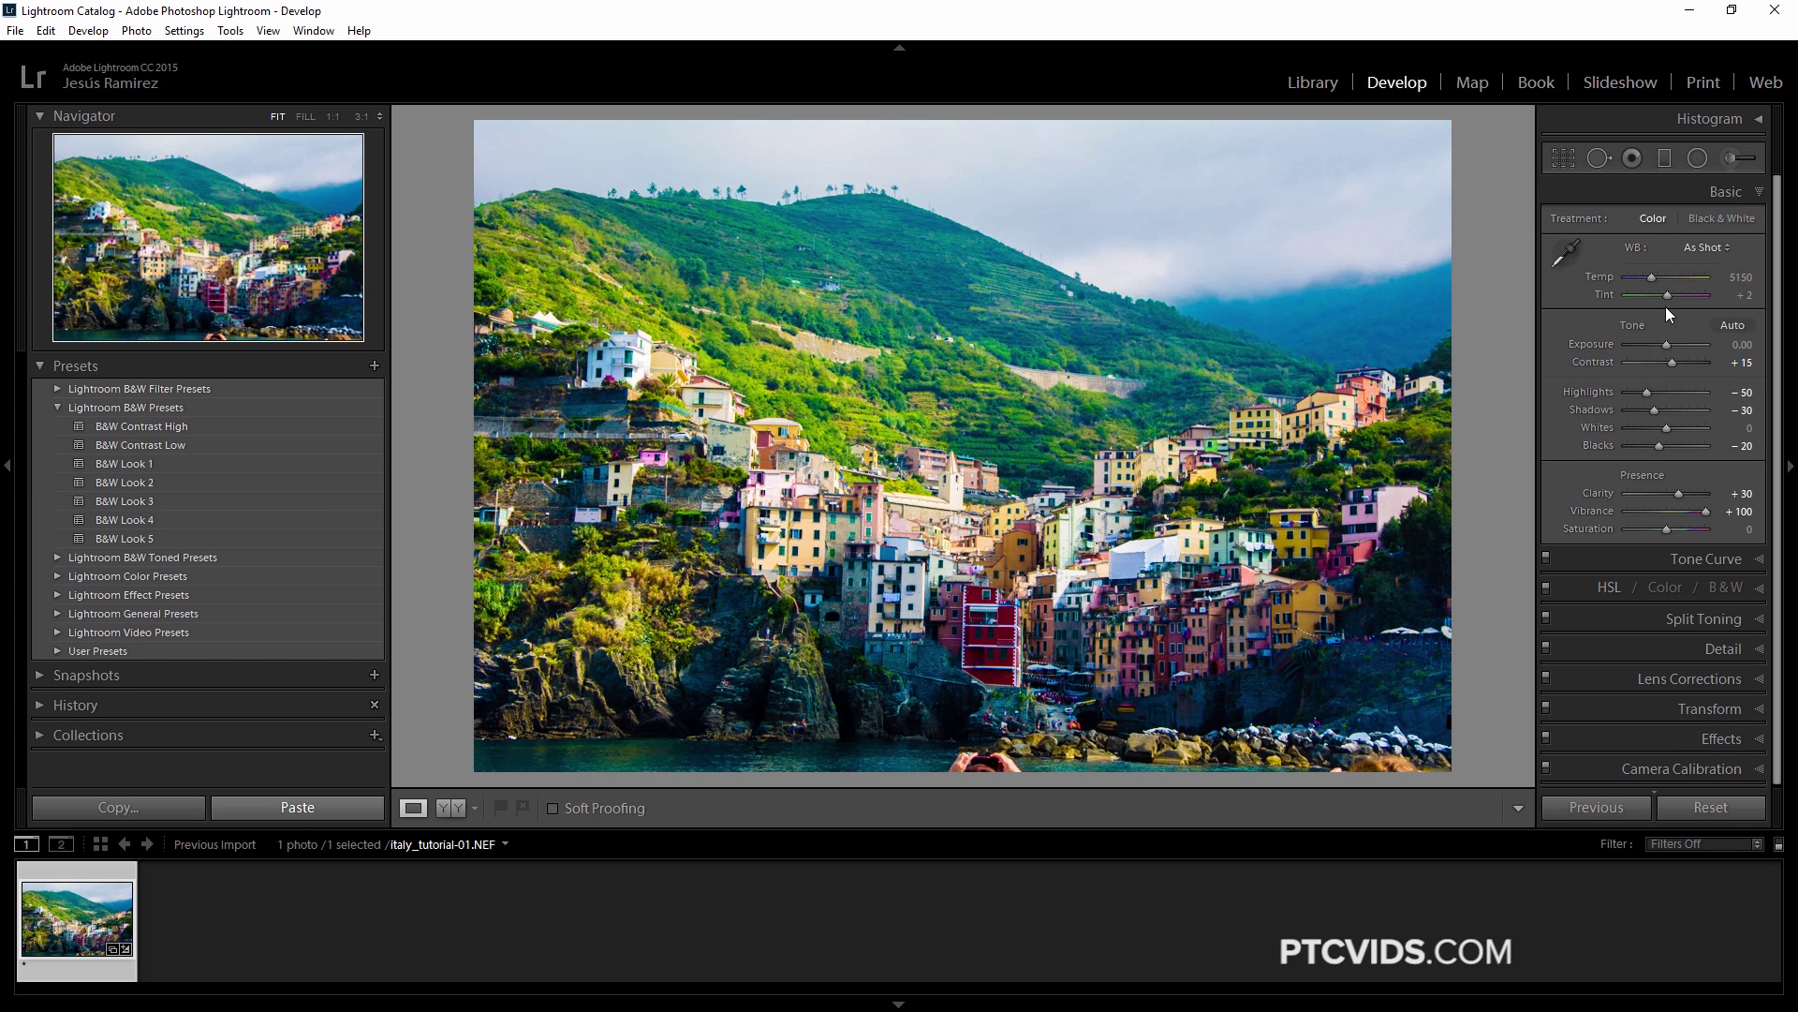
left_click(1724, 220)
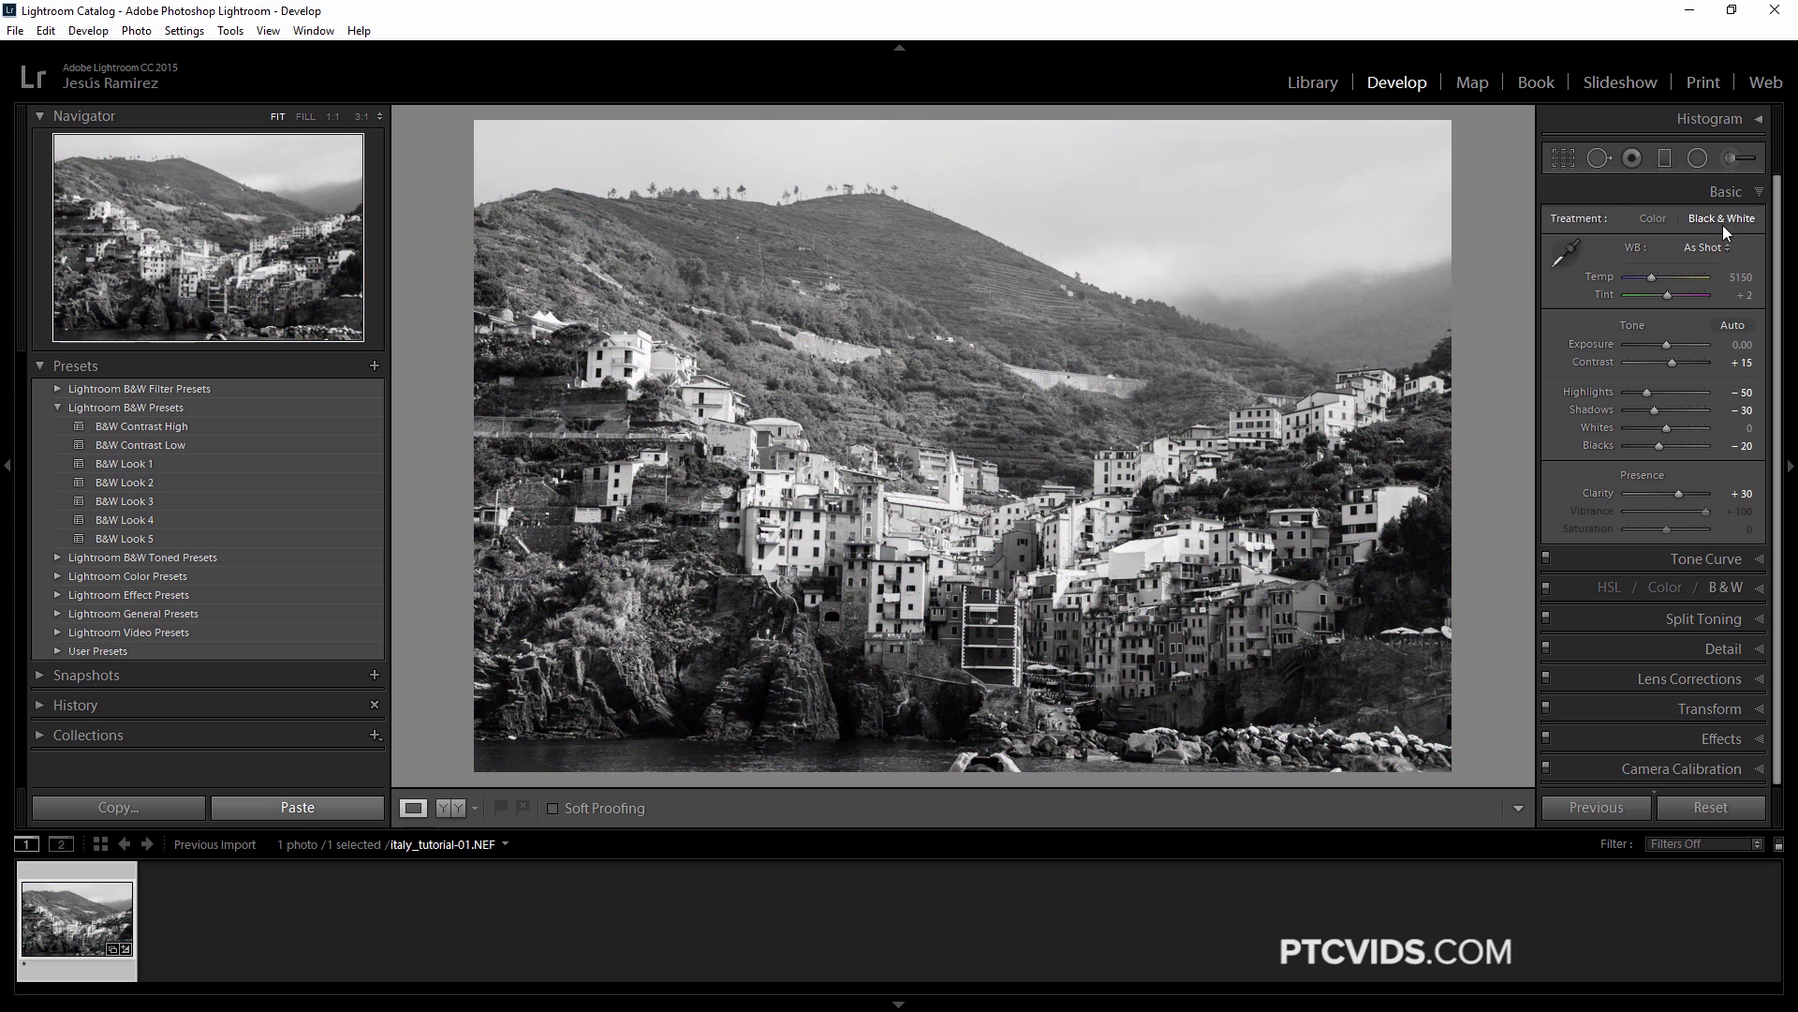
left_click(1654, 224)
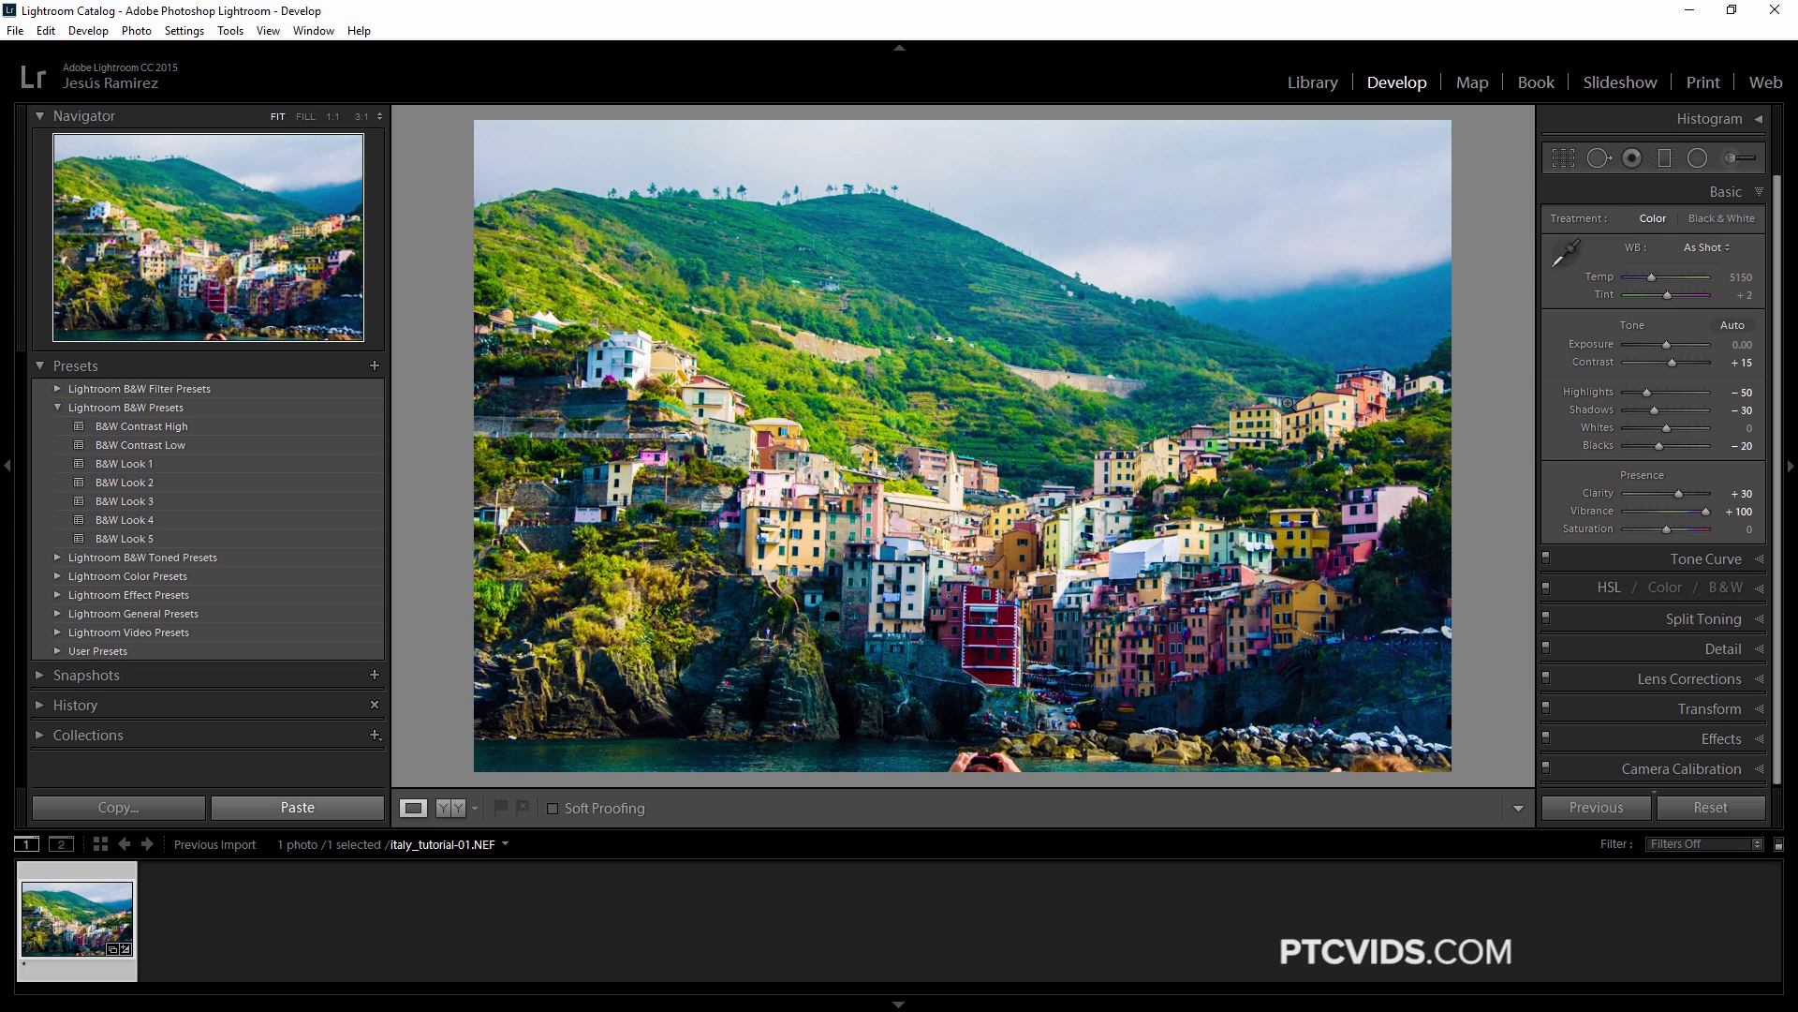
Hide the side panels, filmstrip and module picker to view the photo larger, and bring all of them back
key("Tab")
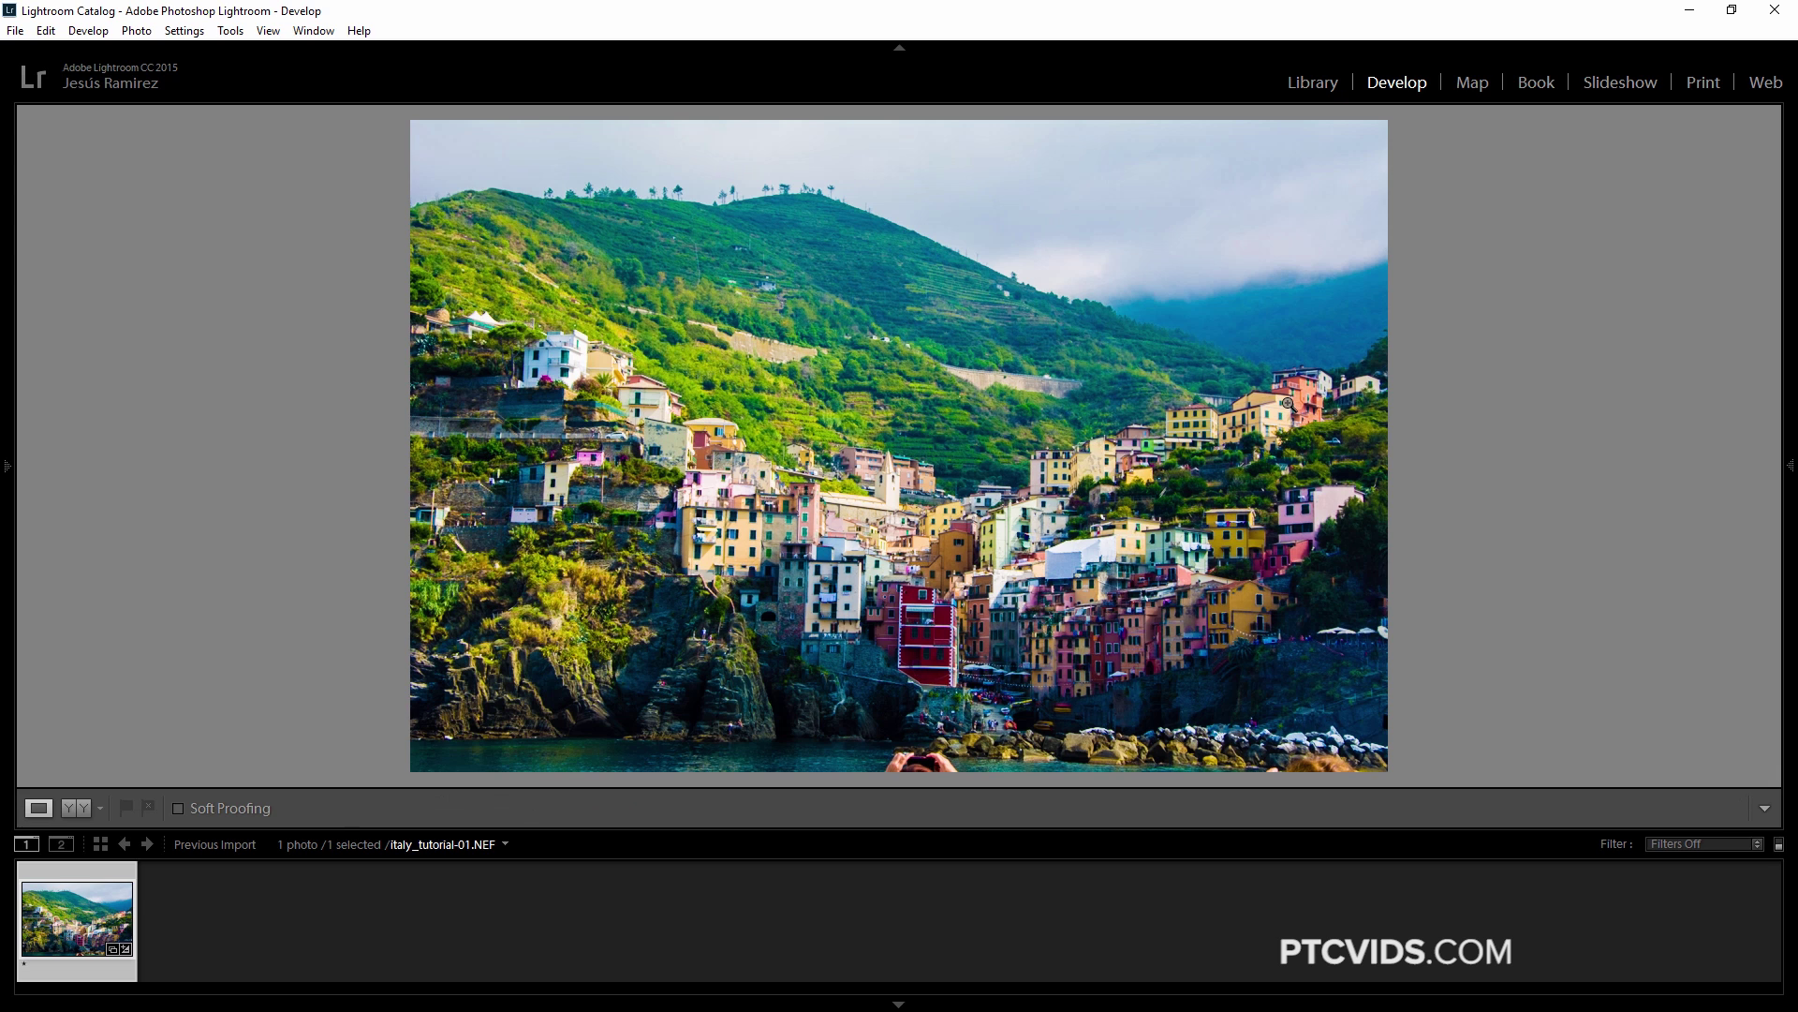
key("F6")
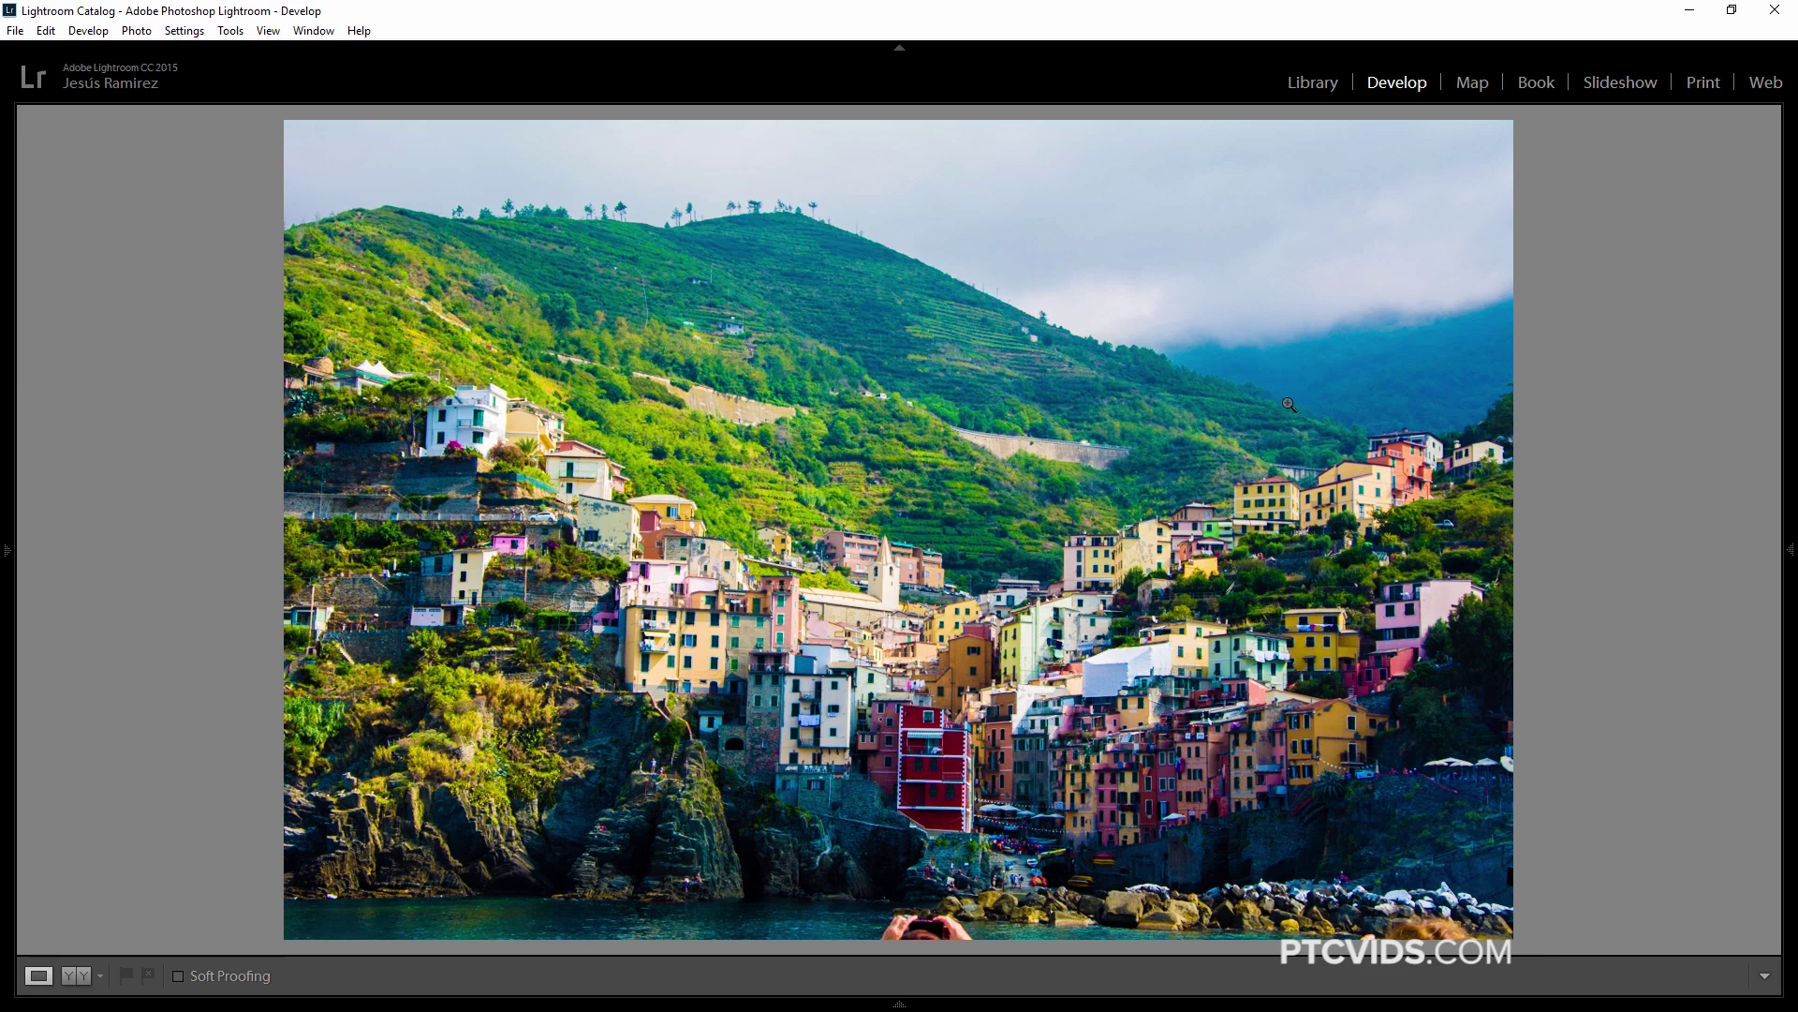
key("F5")
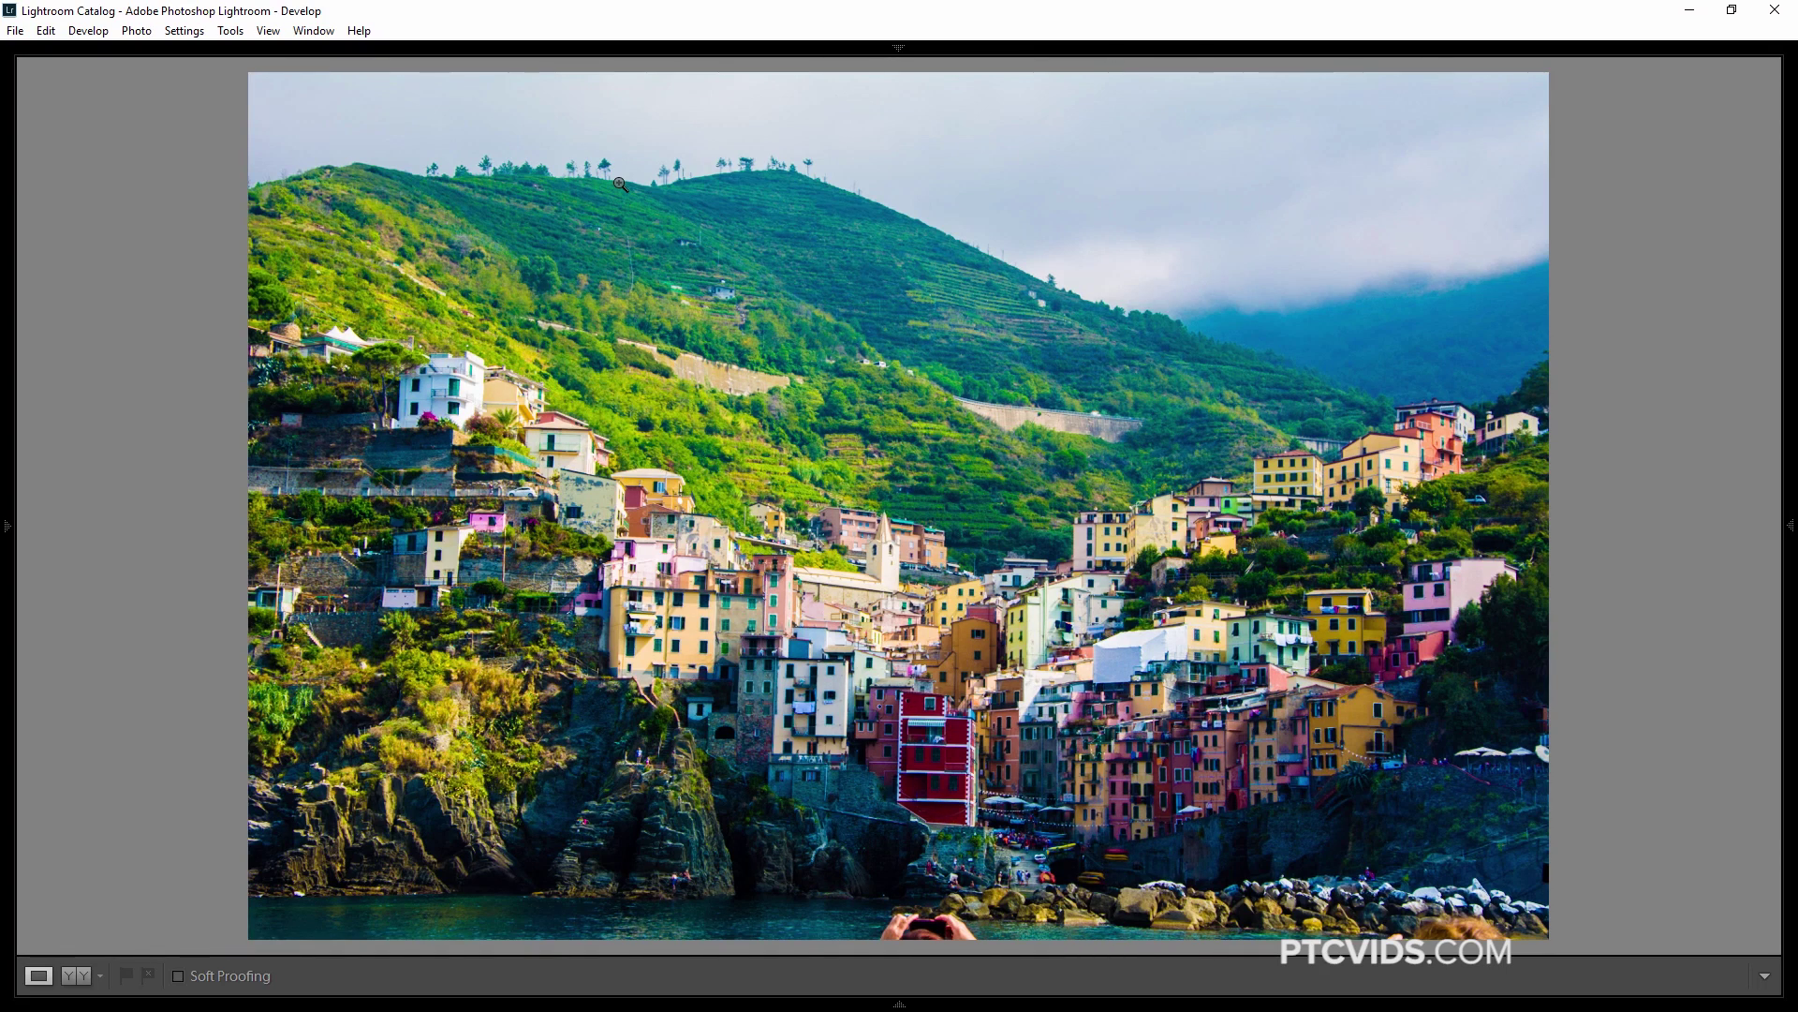
key("shift+Tab")
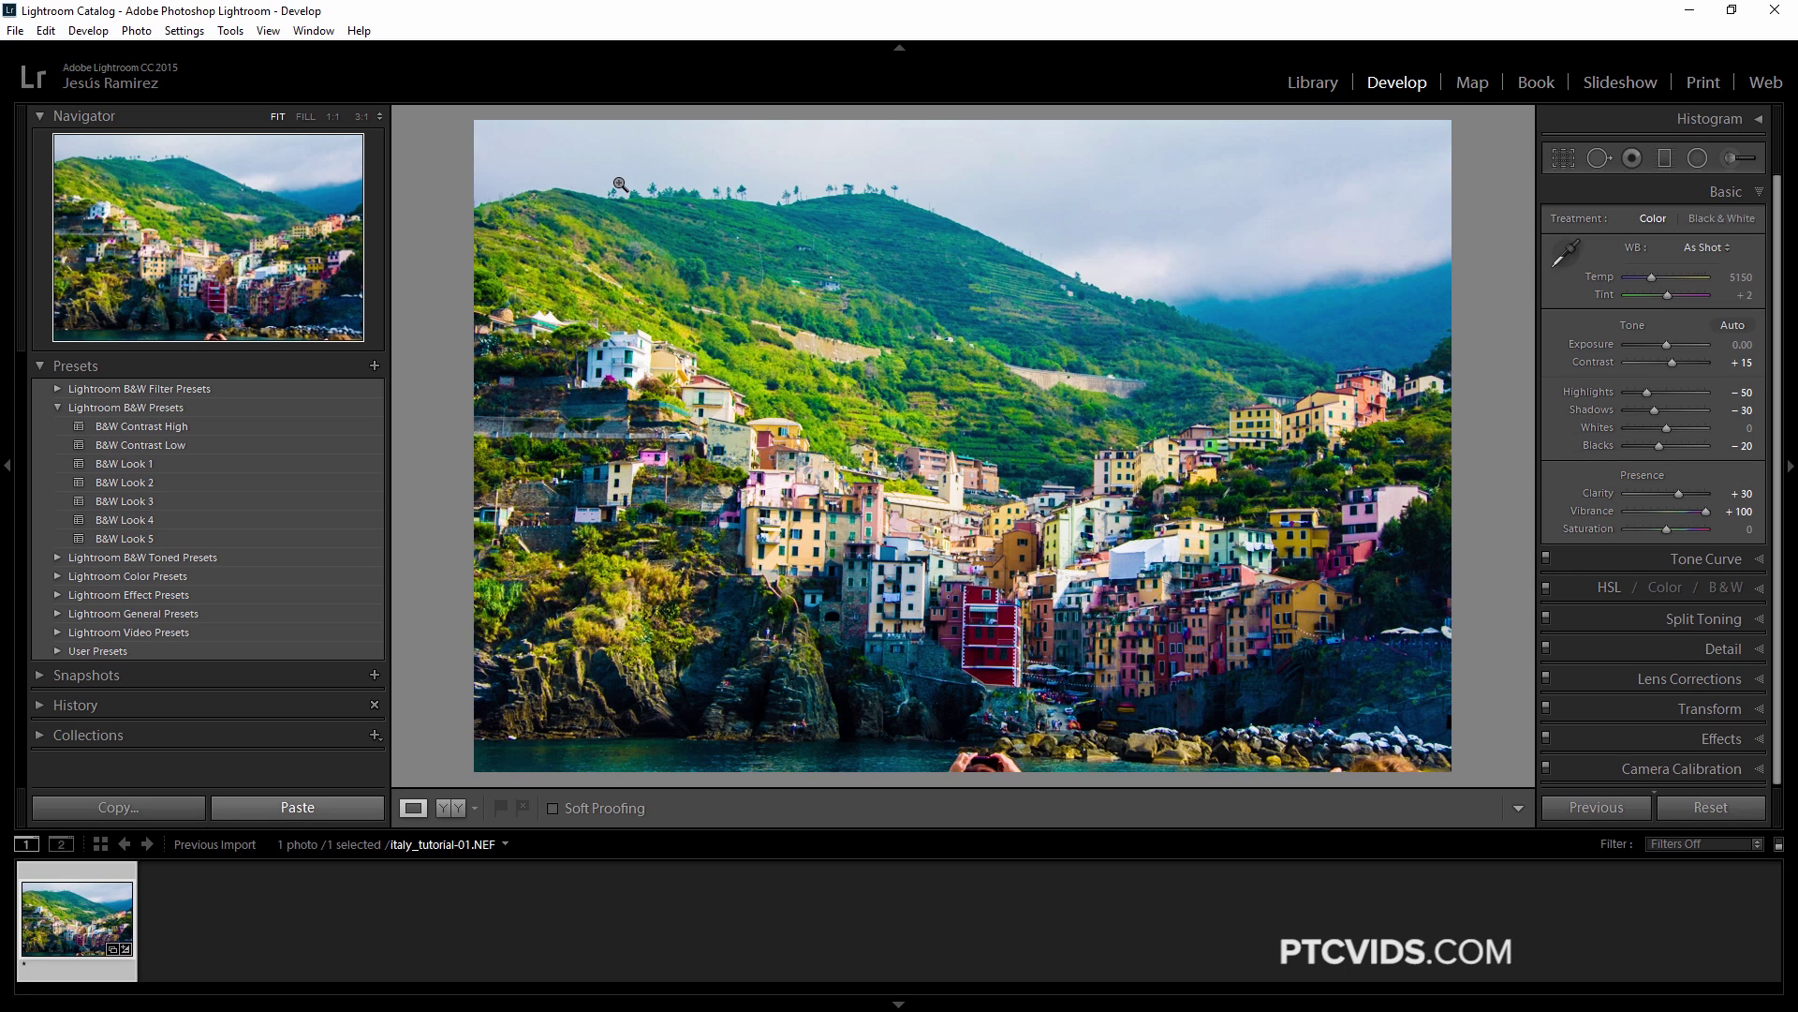
View the photo with Lights Dim and Lights Out, enlarge it with all panels hidden, and restore the normal interface
key("l")
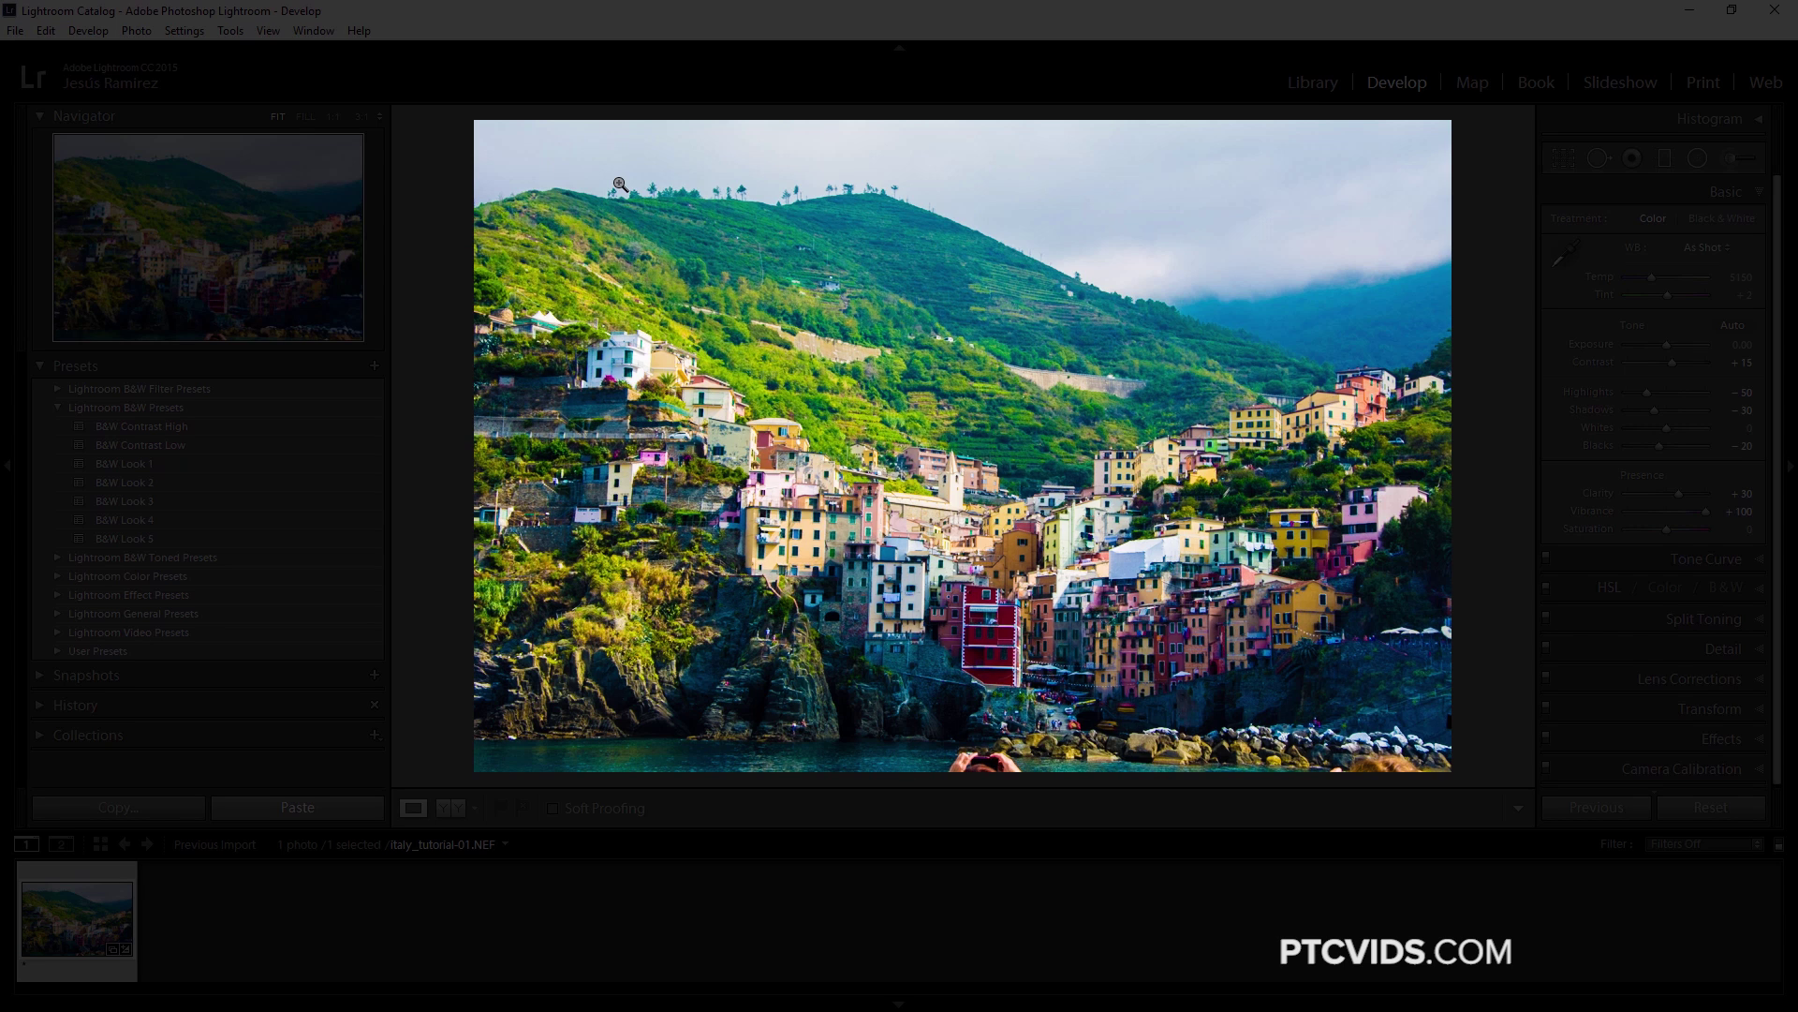
key("l")
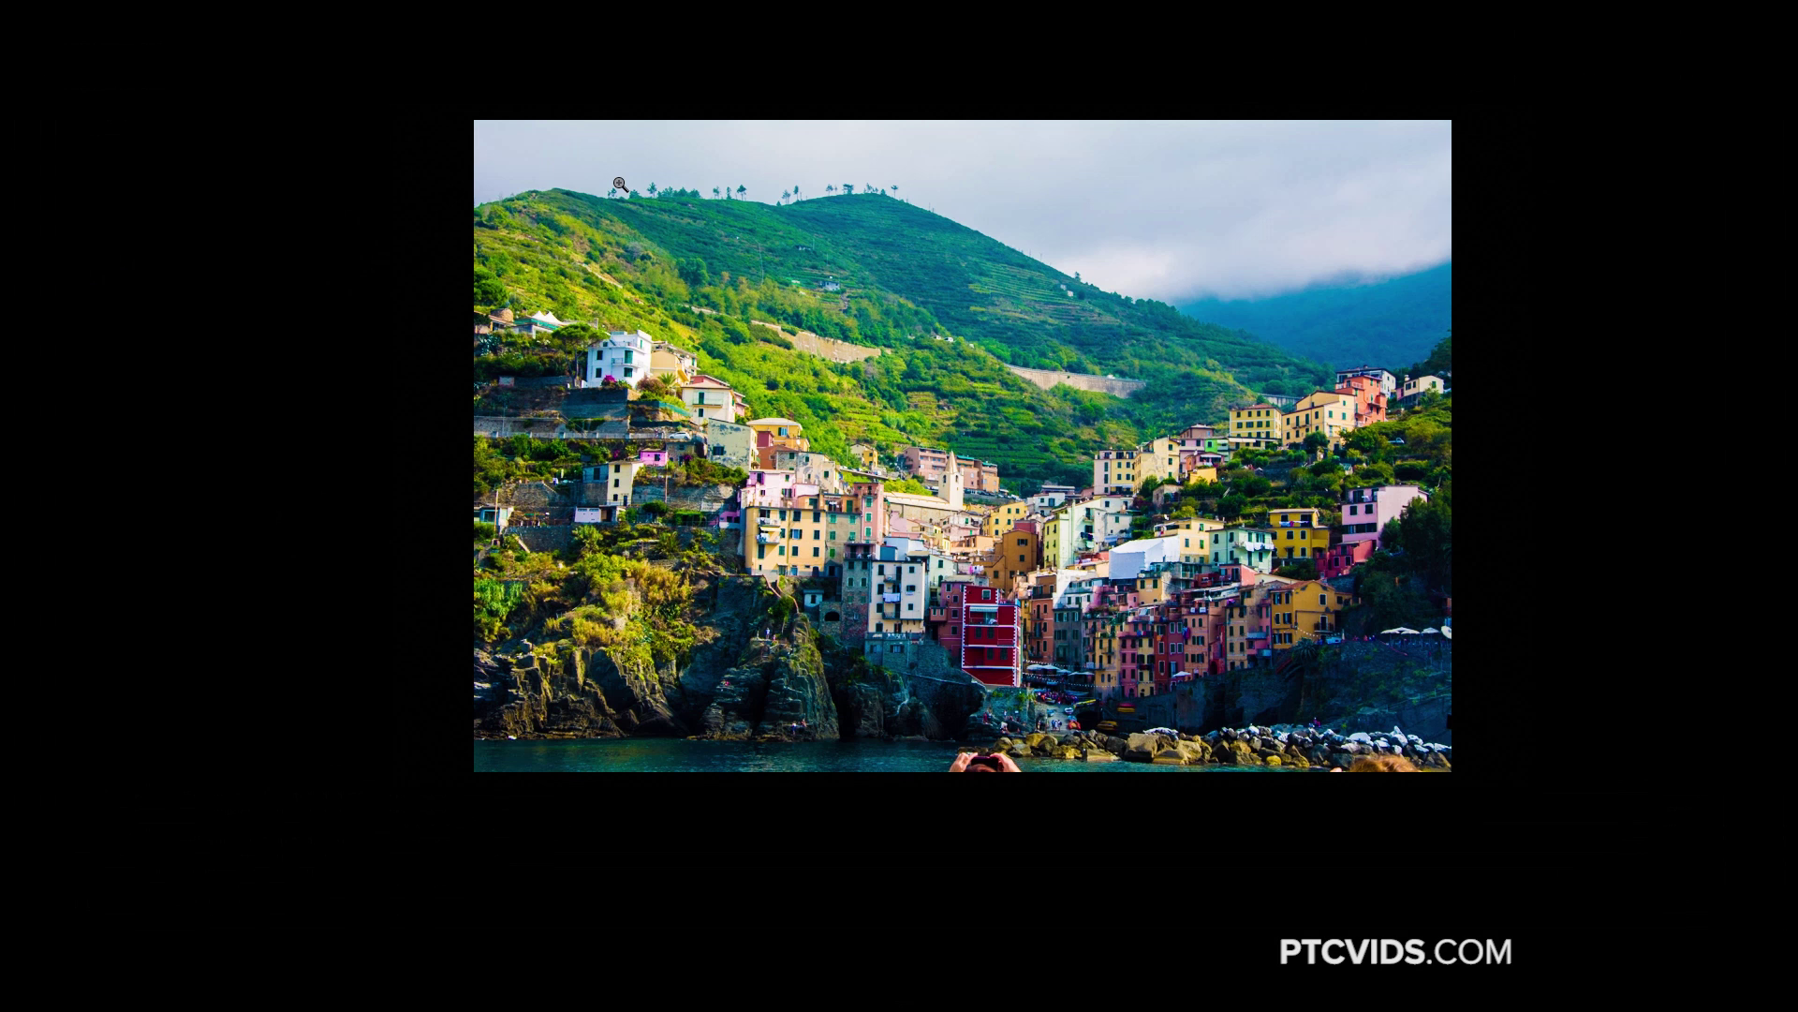
key("shift+Tab")
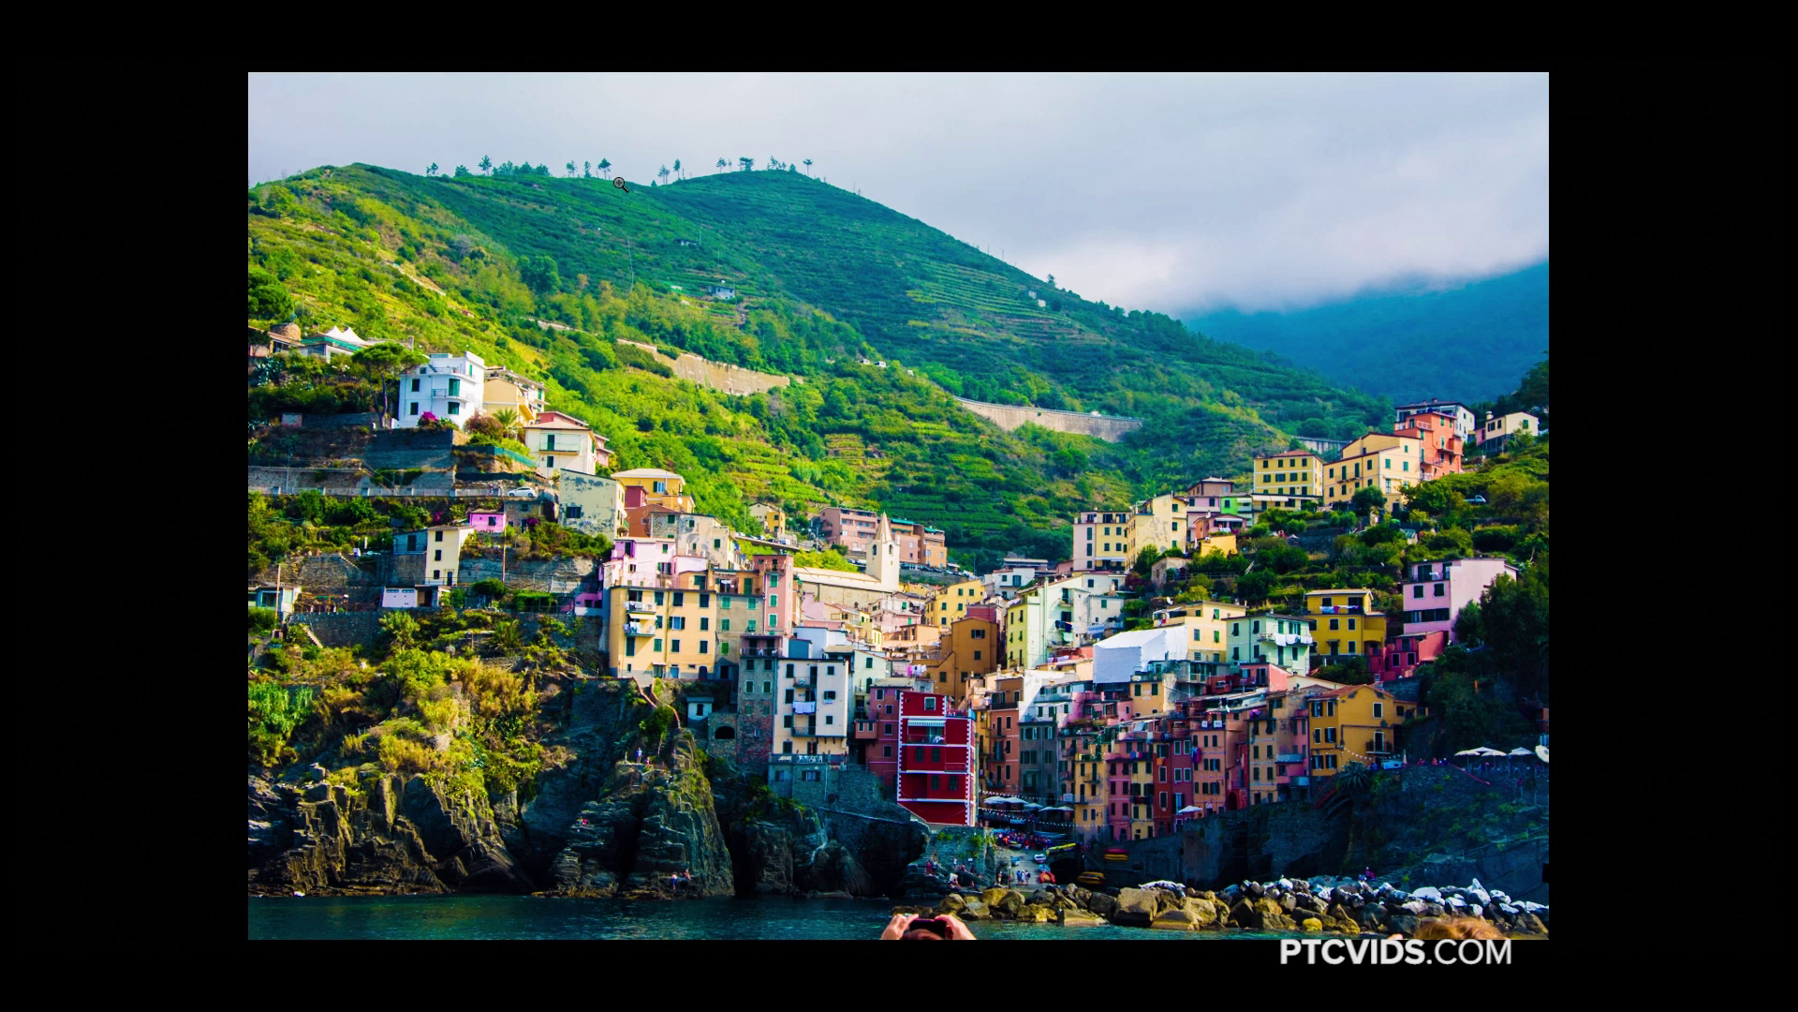
key("l")
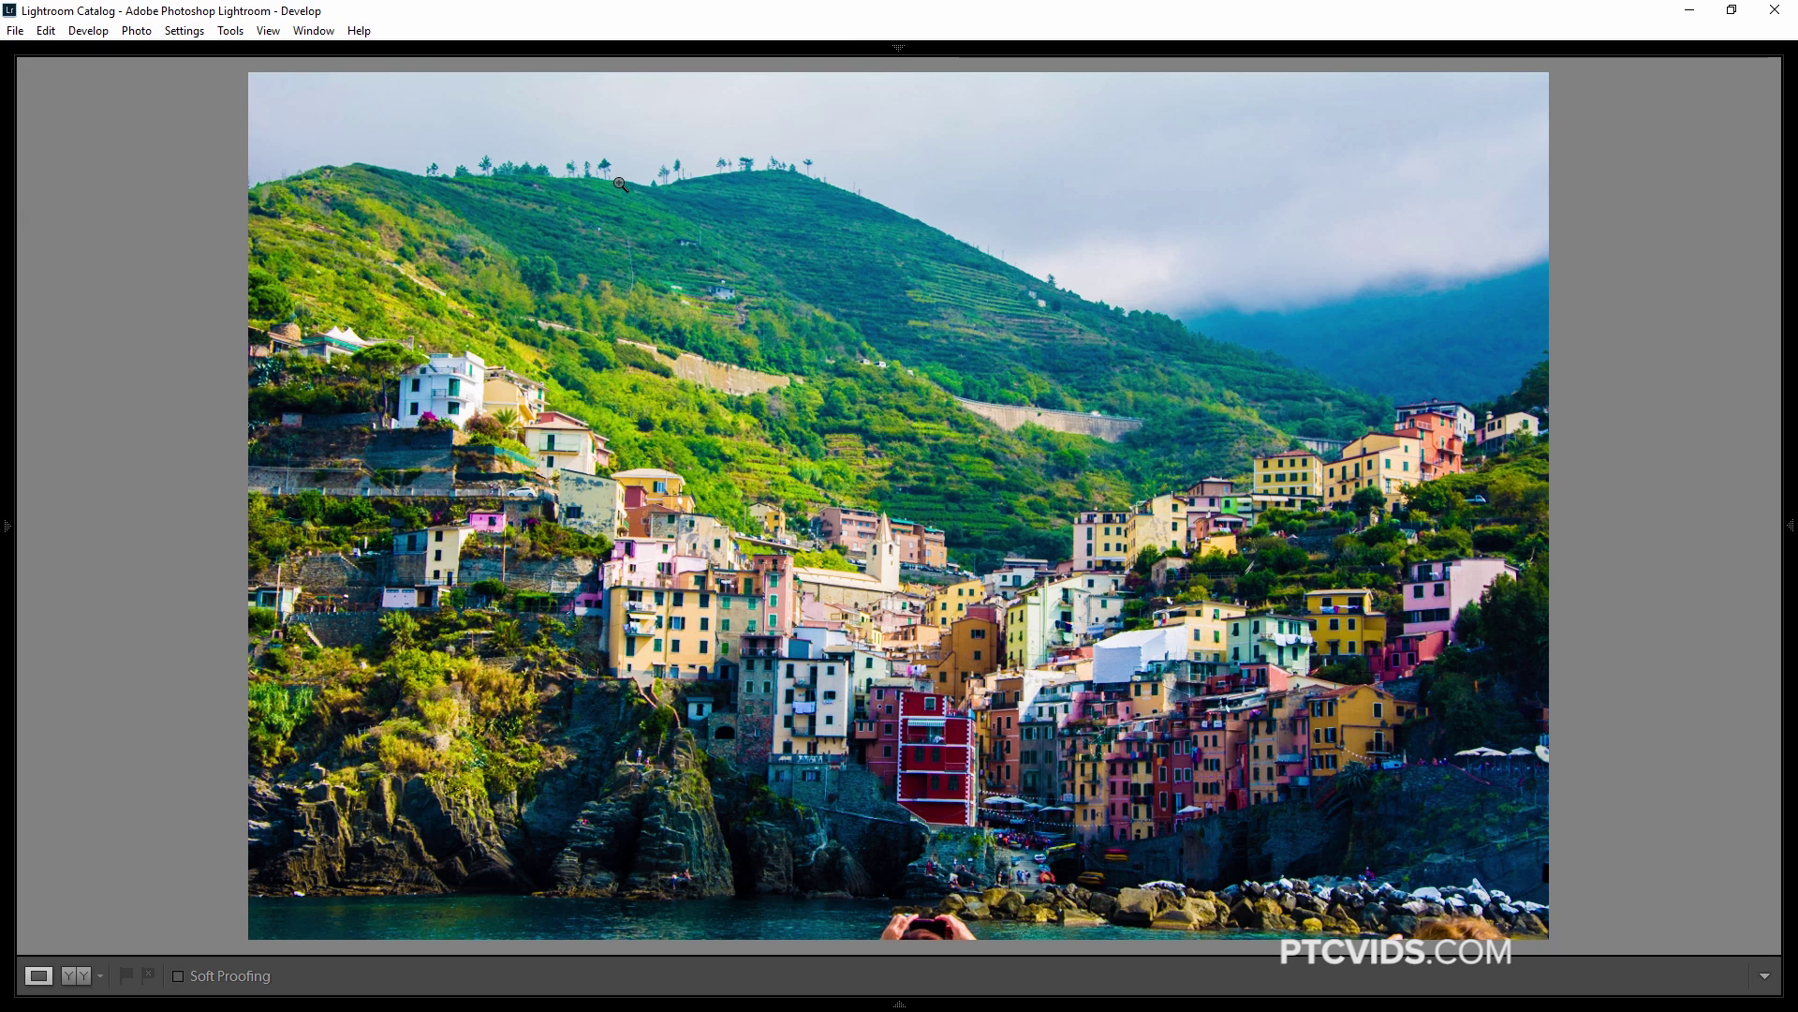
key("shift+Tab")
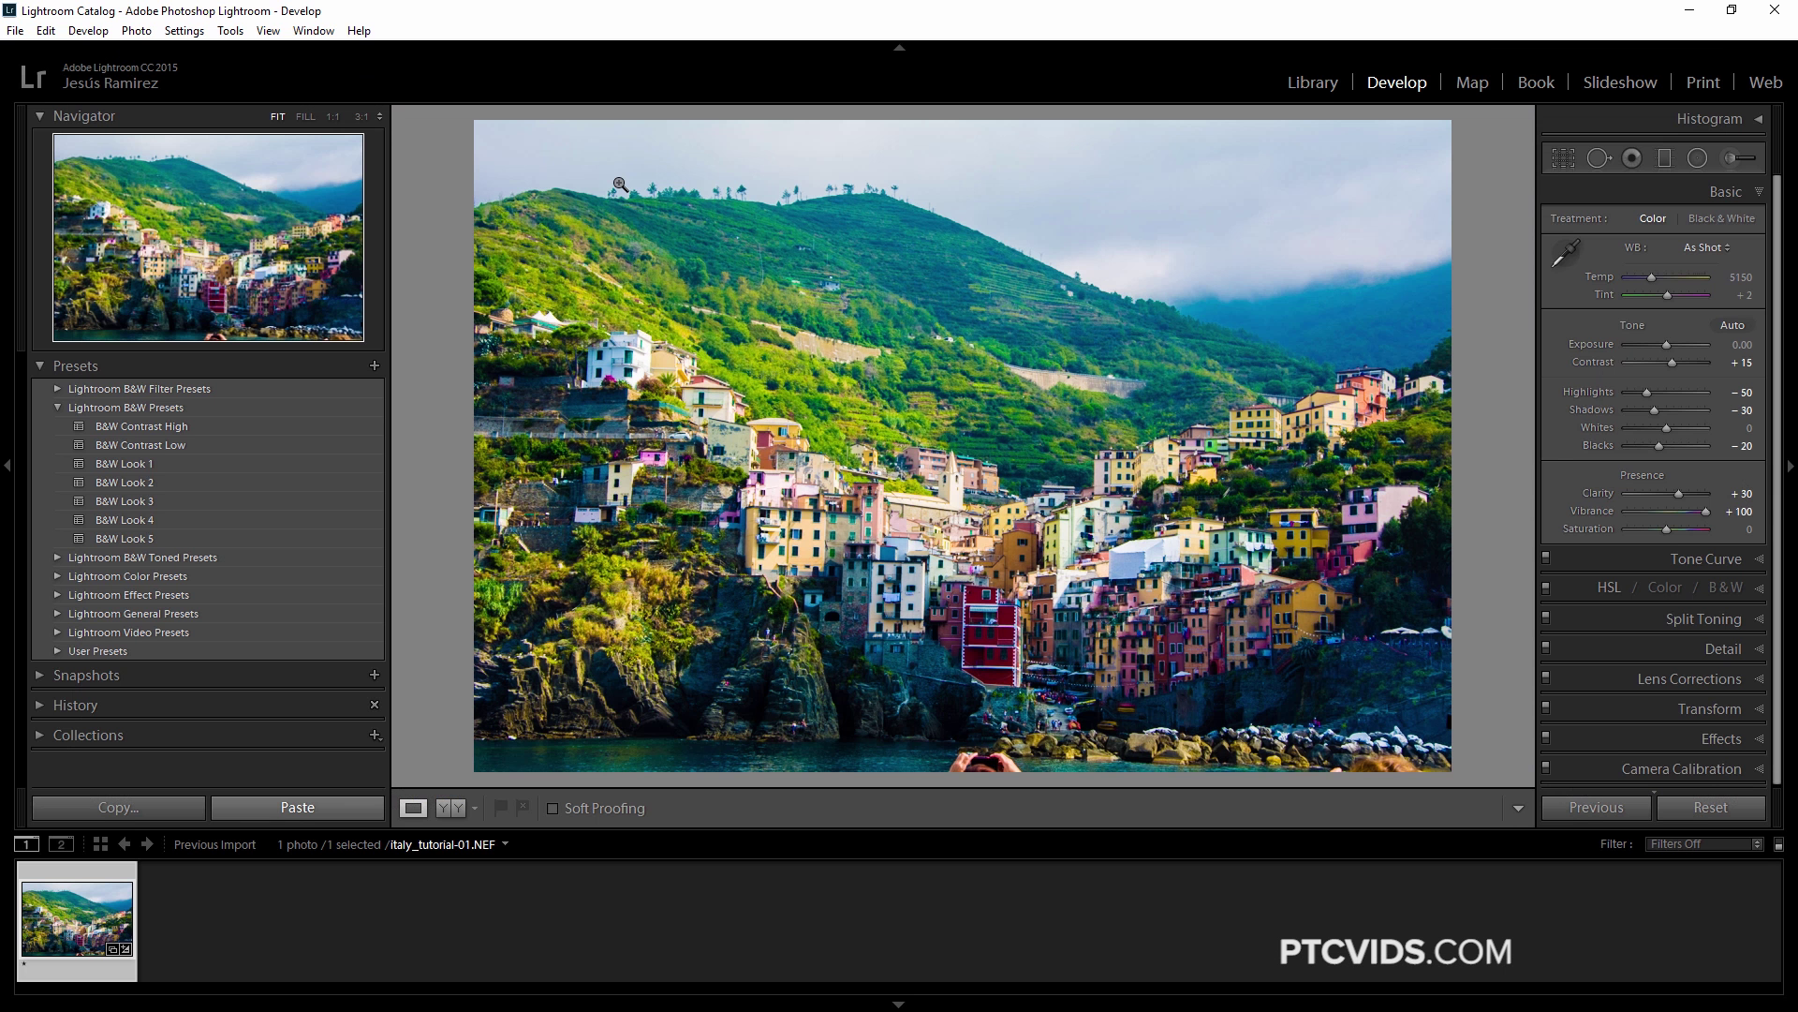